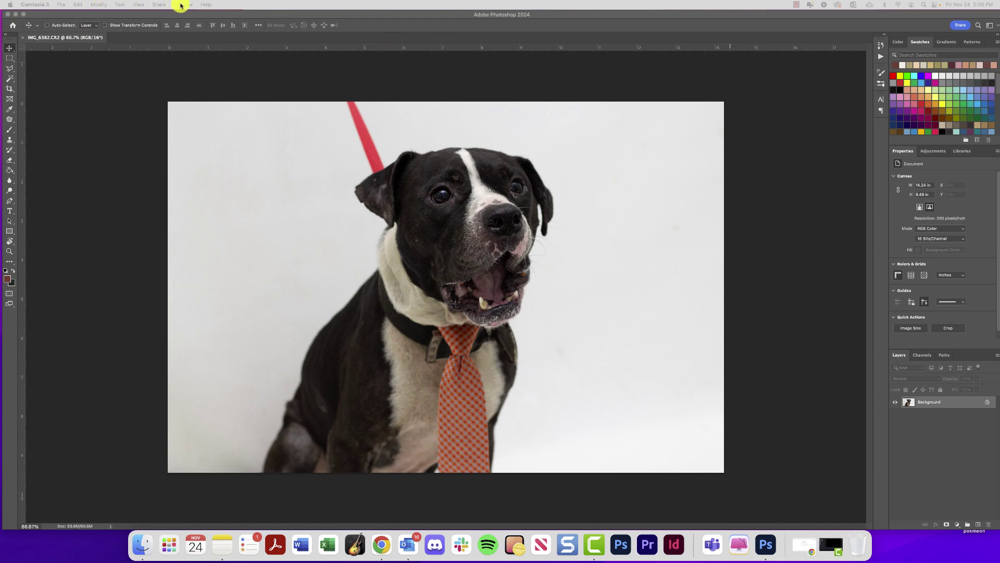
Bring Photoshop to the front and reset the workspace to the Essentials layout
{"action": "left_click", "coordinate": [181, 4]}
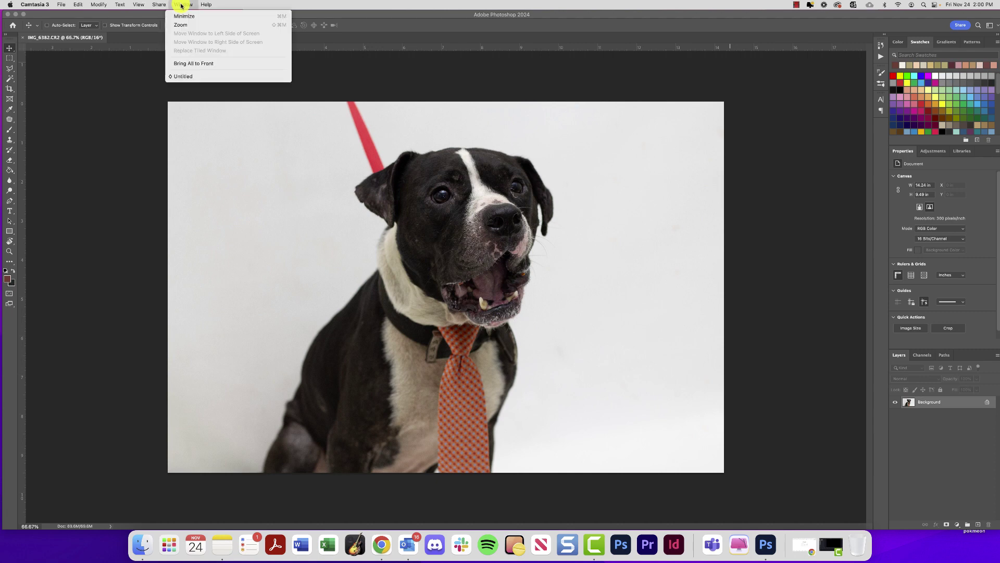
{"action": "left_click", "coordinate": [132, 60]}
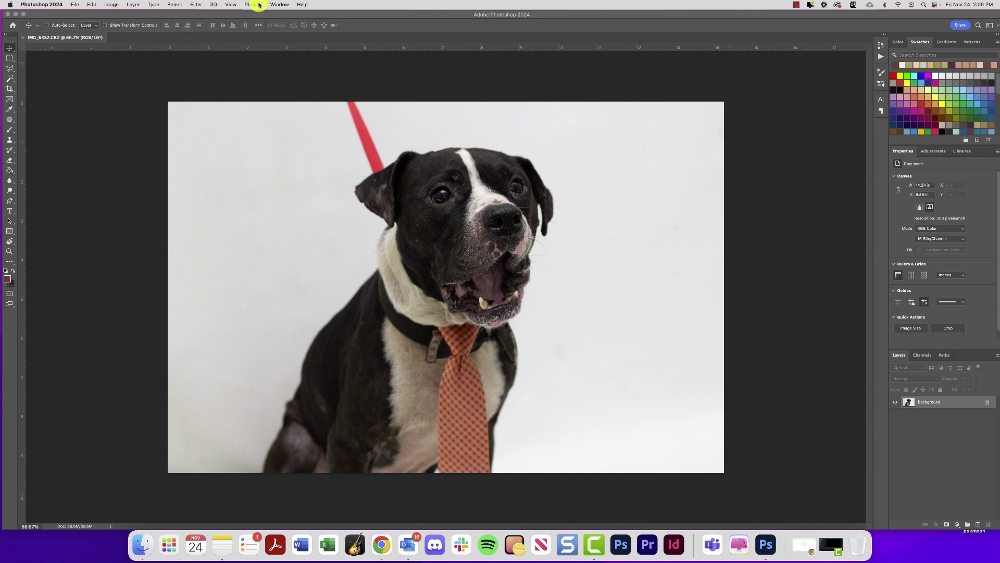
{"action": "left_click", "coordinate": [281, 5]}
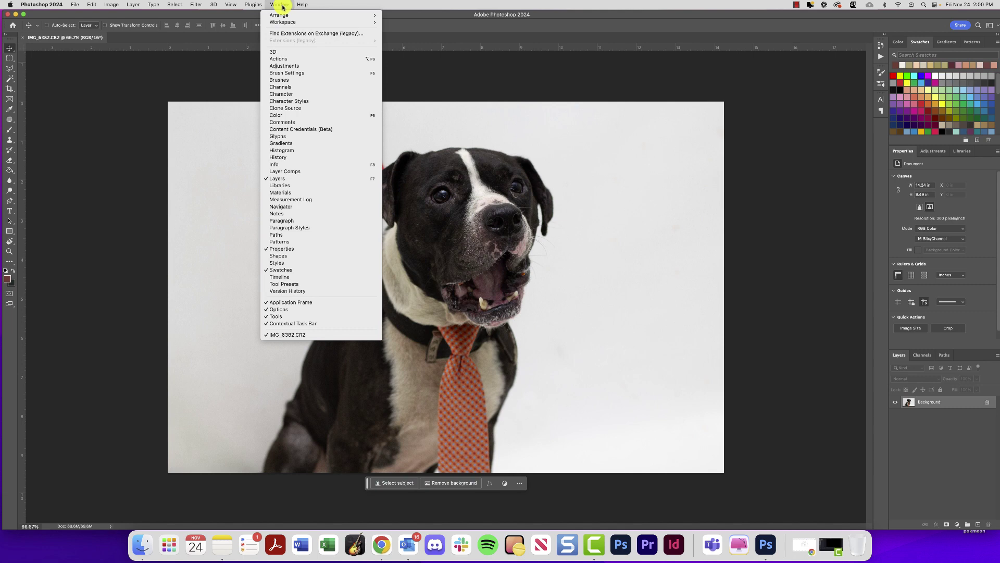
{"action": "mouse_move", "coordinate": [292, 23]}
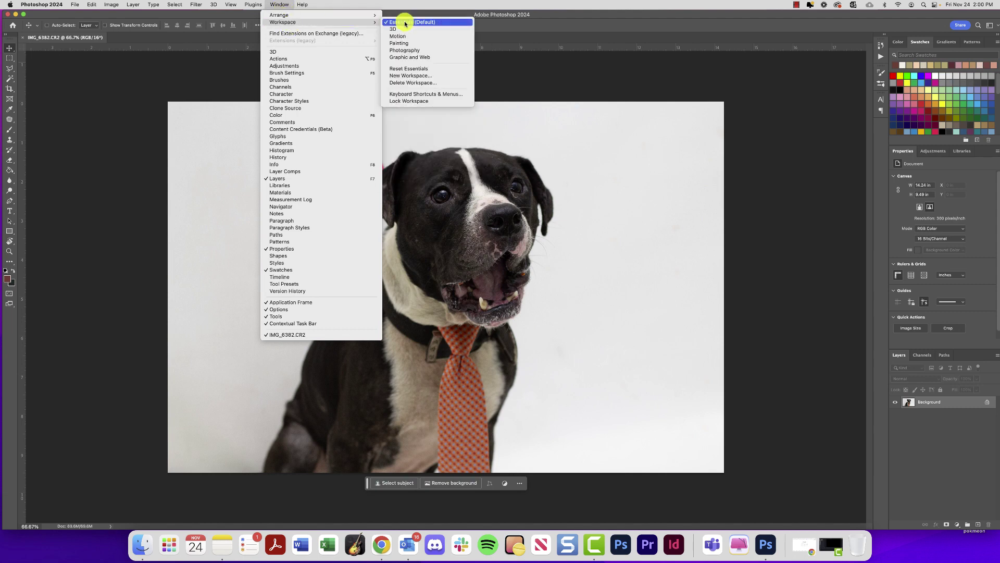
{"action": "left_click", "coordinate": [401, 71]}
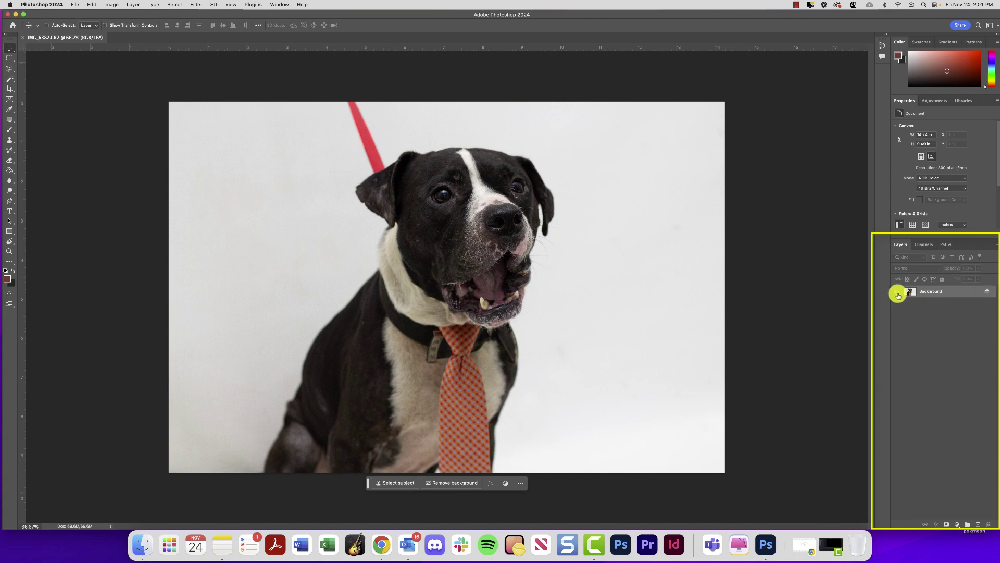
Add a new Layer 1, brush a brown zigzag across the dog's head, and toggle its visibility
{"action": "left_click_drag", "start_coordinate": [909, 293], "coordinate": [979, 525]}
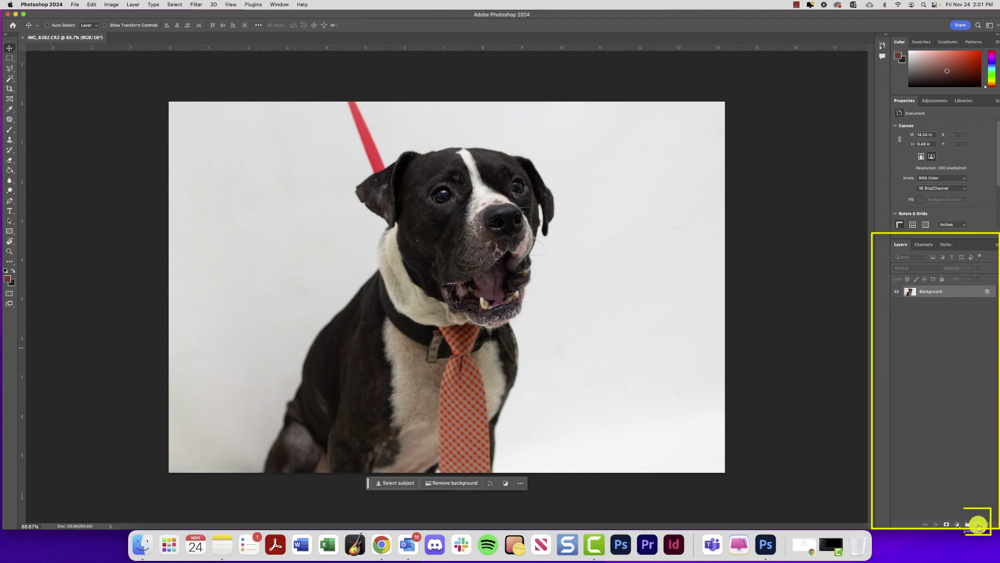
{"action": "left_click", "coordinate": [979, 524]}
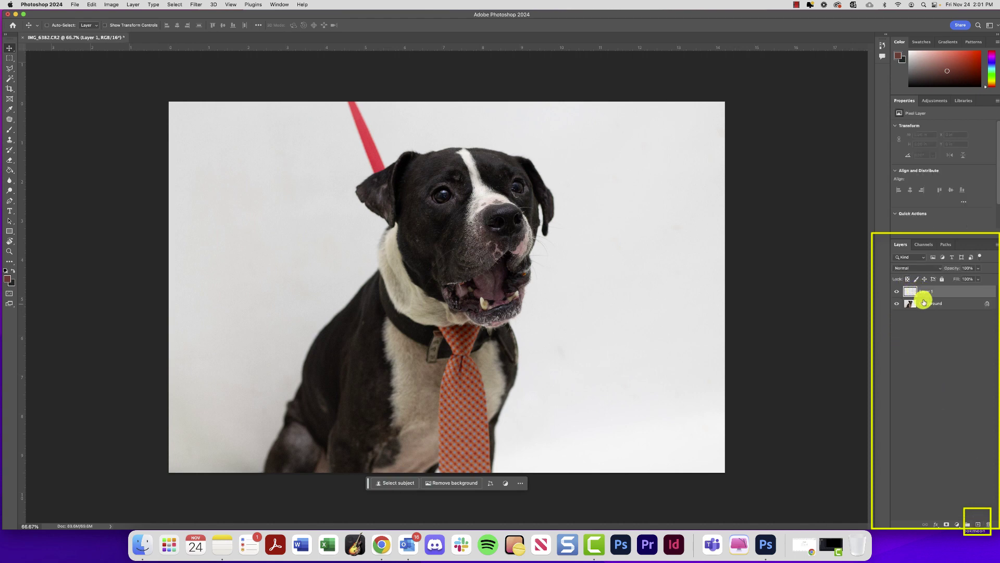
{"action": "left_click", "coordinate": [10, 129]}
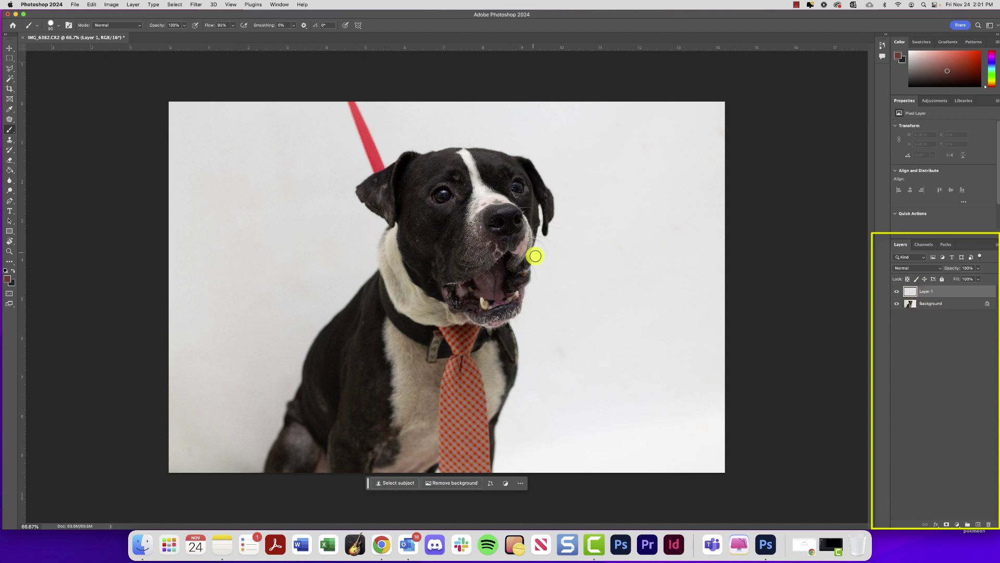
{"action": "mouse_move", "coordinate": [536, 156]}
{"action": "left_mouse_down"}
{"action": "mouse_move", "coordinate": [513, 215]}
{"action": "mouse_move", "coordinate": [520, 308]}
{"action": "mouse_move", "coordinate": [573, 336]}
{"action": "left_mouse_up"}
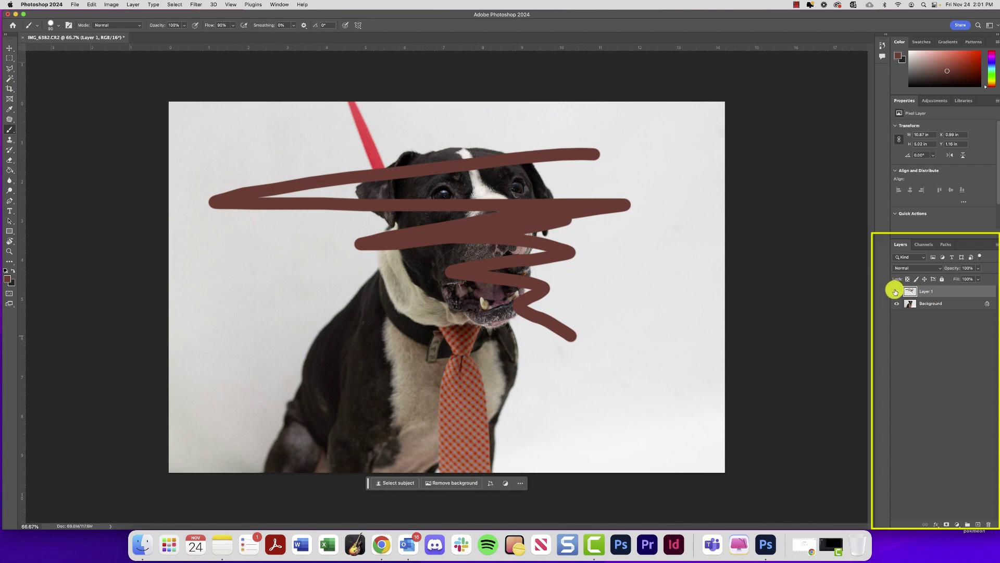
{"action": "left_click", "coordinate": [896, 292]}
{"action": "left_click", "coordinate": [896, 292]}
{"action": "left_click", "coordinate": [897, 293]}
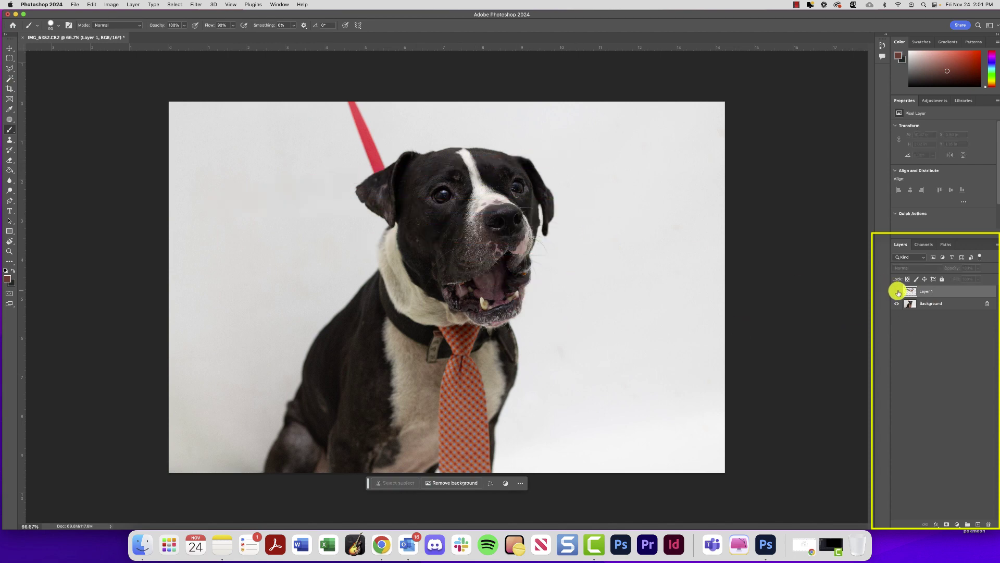
{"action": "left_click", "coordinate": [897, 293]}
Switch the foreground to red, paint a red zigzag over the face, and toggle Layer 1's eye
{"action": "left_click", "coordinate": [971, 58]}
{"action": "mouse_move", "coordinate": [614, 140]}
{"action": "left_mouse_down"}
{"action": "mouse_move", "coordinate": [525, 234]}
{"action": "mouse_move", "coordinate": [548, 311]}
{"action": "left_mouse_up"}
{"action": "left_click", "coordinate": [896, 292]}
{"action": "left_click", "coordinate": [896, 292]}
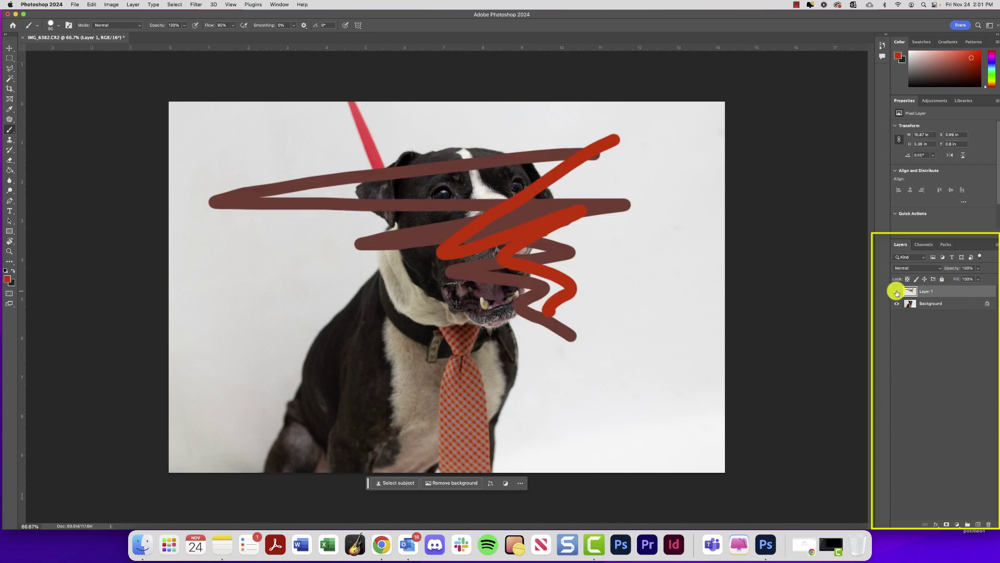
{"action": "left_click", "coordinate": [896, 293]}
{"action": "left_click", "coordinate": [897, 292]}
{"action": "left_click", "coordinate": [896, 293]}
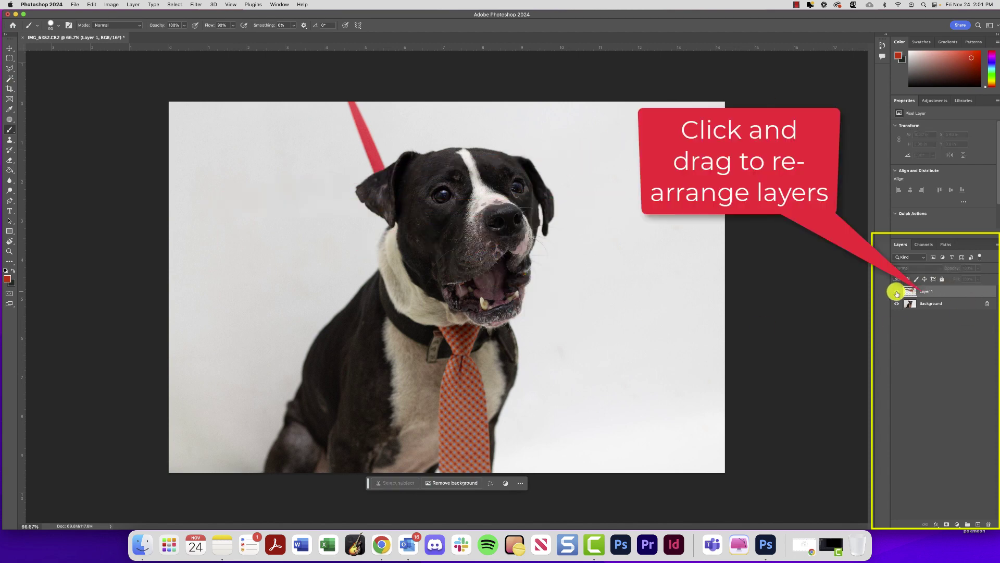
{"action": "left_click", "coordinate": [896, 292]}
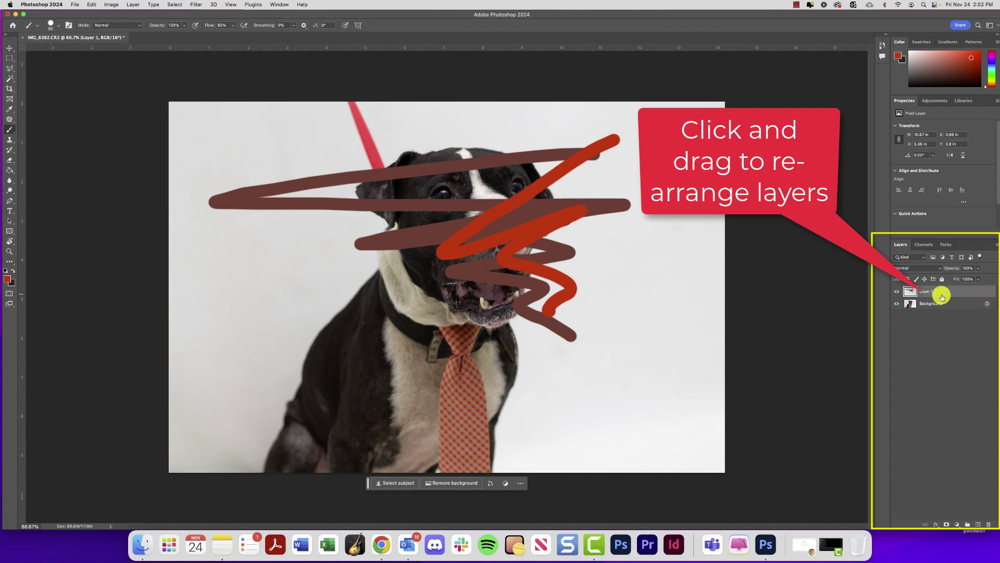
Unlock the Background into Layer 0, move Layer 1 beneath it, and toggle Layer 0's visibility
{"action": "left_click_drag", "start_coordinate": [938, 304], "coordinate": [992, 308]}
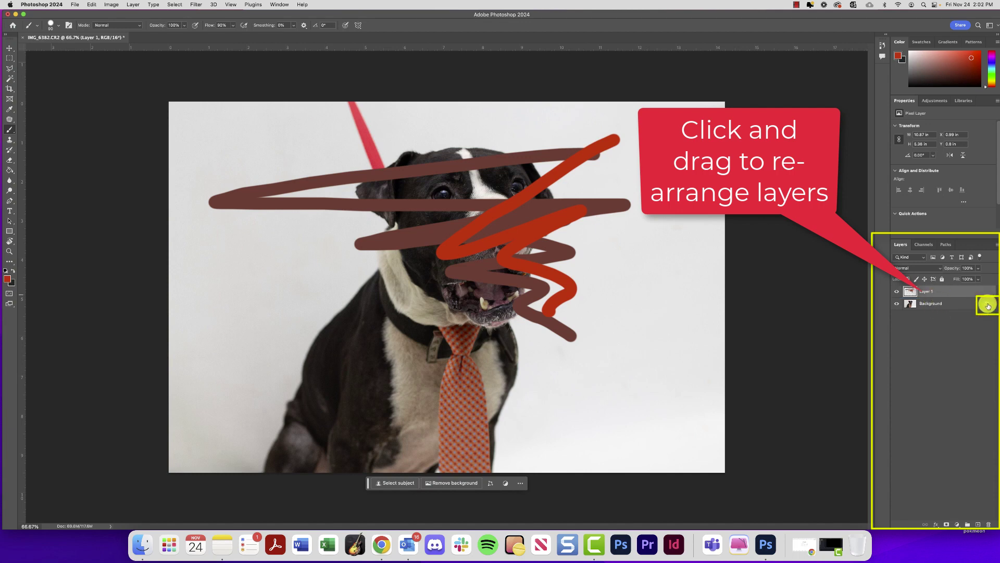
{"action": "left_click", "coordinate": [988, 305]}
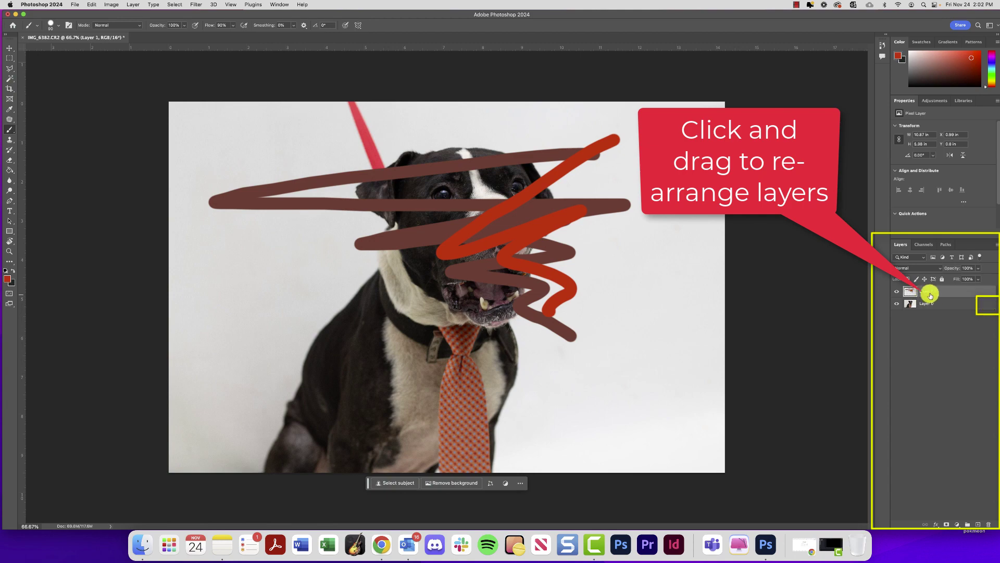
{"action": "left_click_drag", "start_coordinate": [931, 295], "coordinate": [923, 311]}
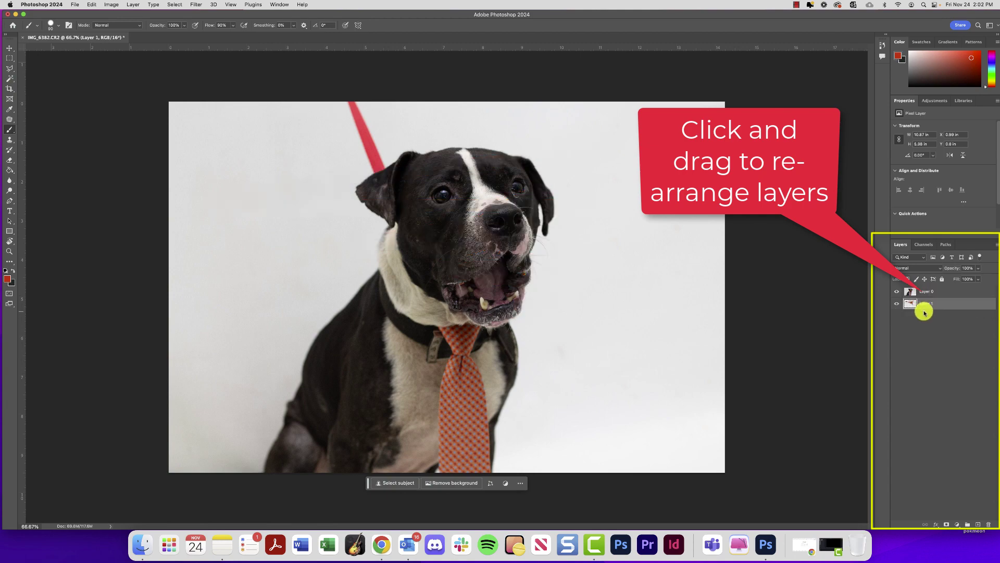
{"action": "left_click", "coordinate": [896, 293]}
{"action": "left_click", "coordinate": [896, 293]}
{"action": "left_click", "coordinate": [896, 293]}
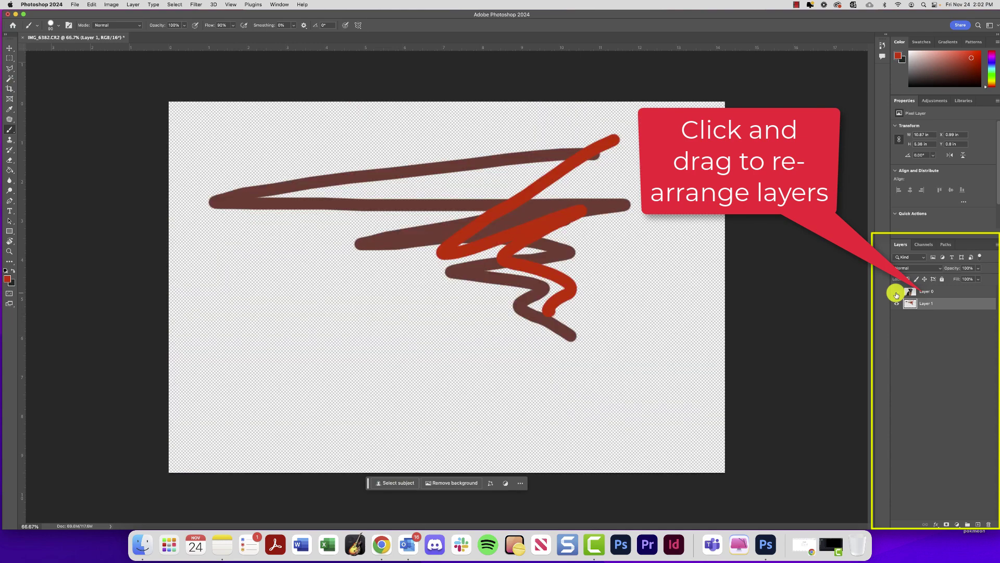
{"action": "left_click", "coordinate": [896, 292]}
Move Layer 0 back below Layer 1 and delete the scribble Layer 1
{"action": "left_click_drag", "start_coordinate": [909, 292], "coordinate": [918, 298]}
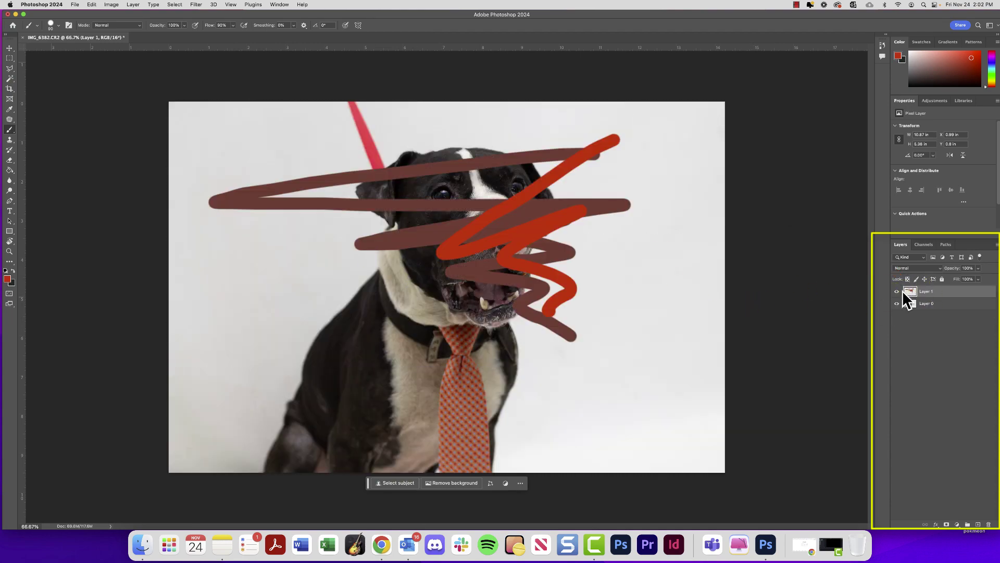
{"action": "left_click", "coordinate": [991, 524]}
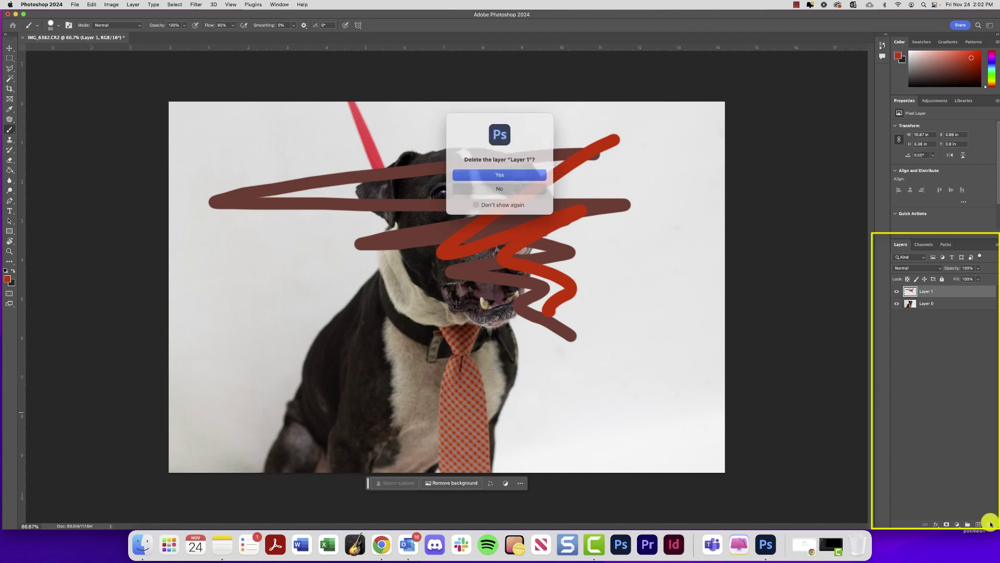
{"action": "left_click", "coordinate": [497, 166]}
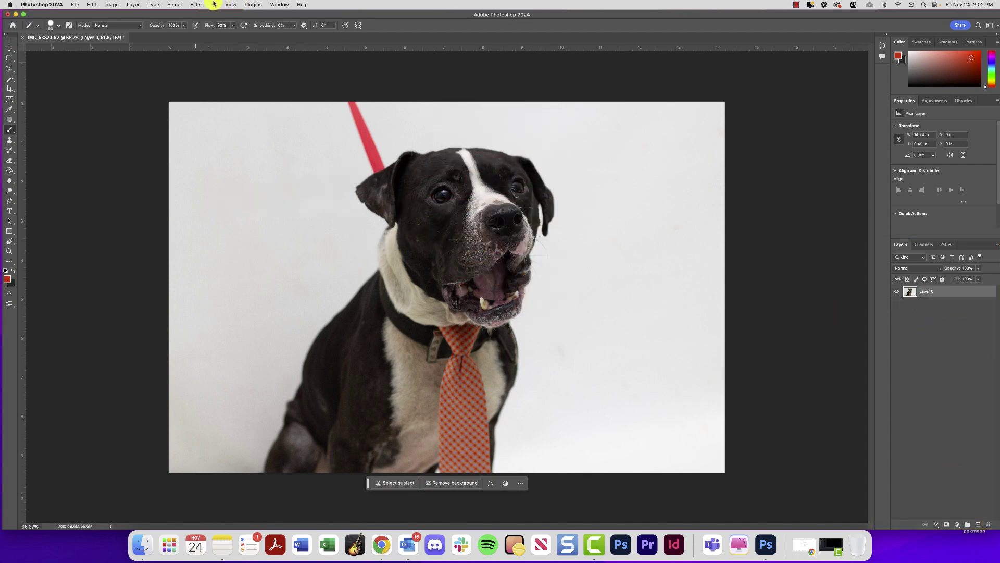
Close the Window menu and select the Move tool
{"action": "left_click", "coordinate": [281, 5]}
{"action": "left_click", "coordinate": [10, 48]}
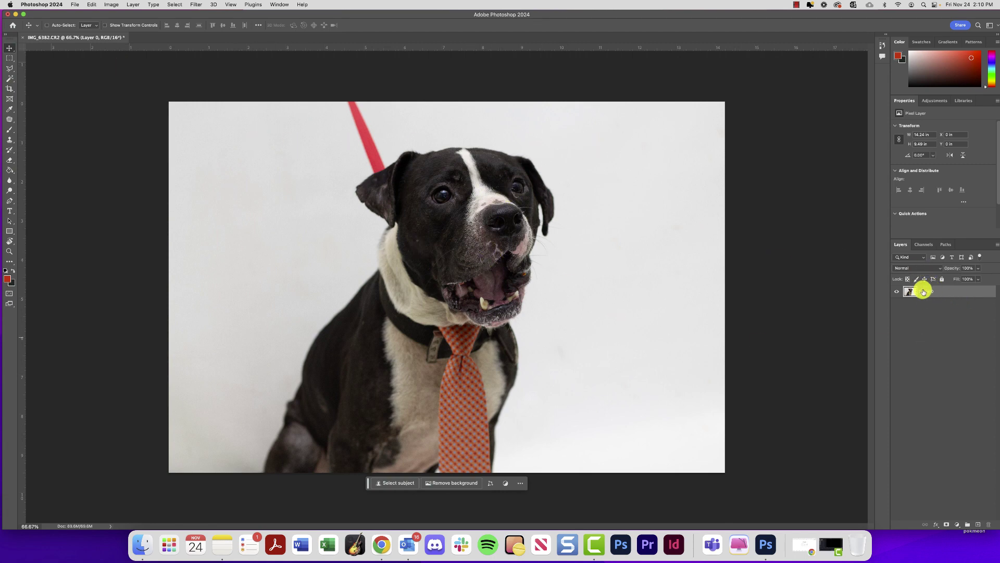
Duplicate Layer 0 as Layer 0 copy, select the copy, and show the Image > Adjustments list
{"action": "left_click_drag", "start_coordinate": [925, 292], "coordinate": [978, 522]}
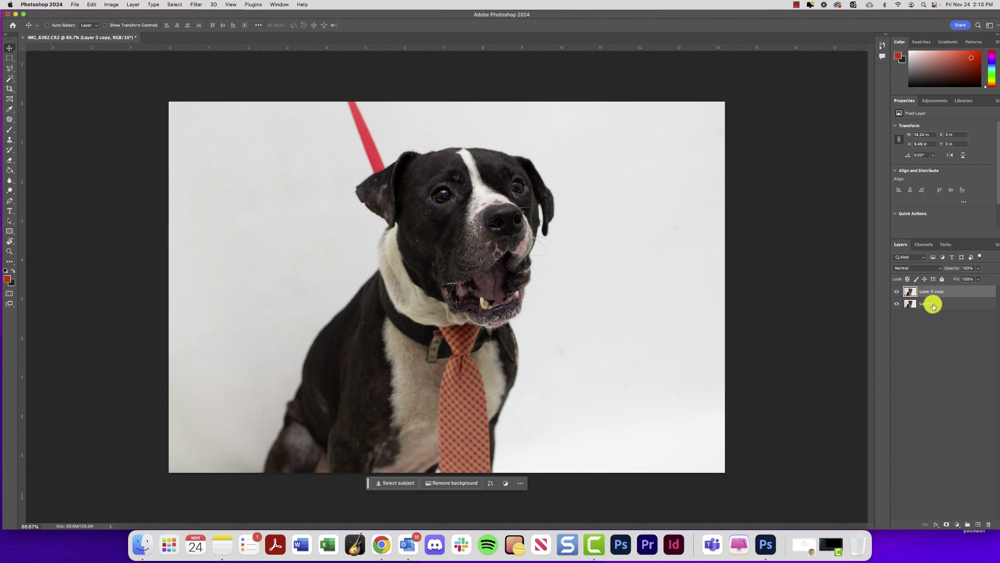
{"action": "left_click", "coordinate": [929, 304]}
{"action": "left_click", "coordinate": [929, 293]}
{"action": "left_click", "coordinate": [108, 5]}
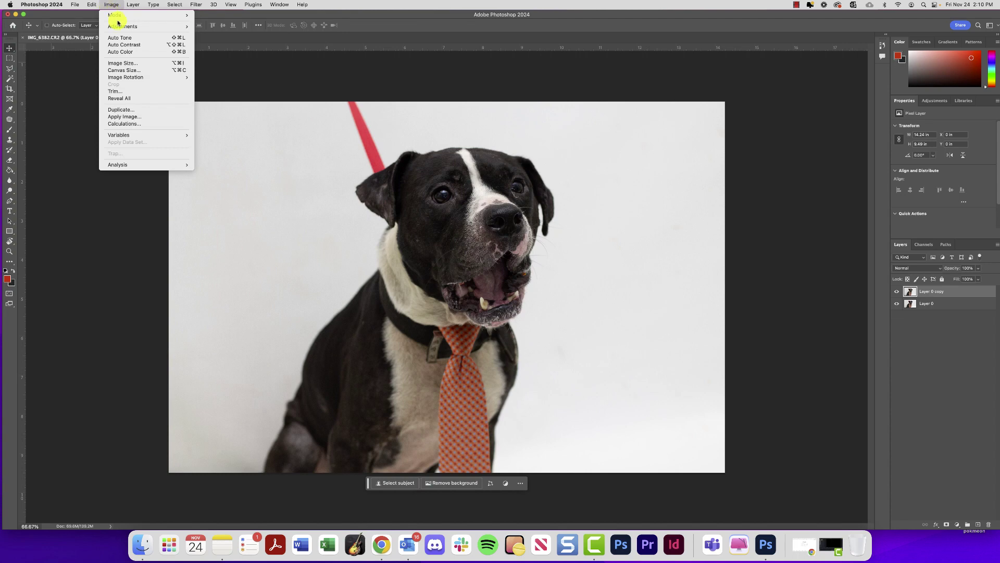
{"action": "mouse_move", "coordinate": [124, 27]}
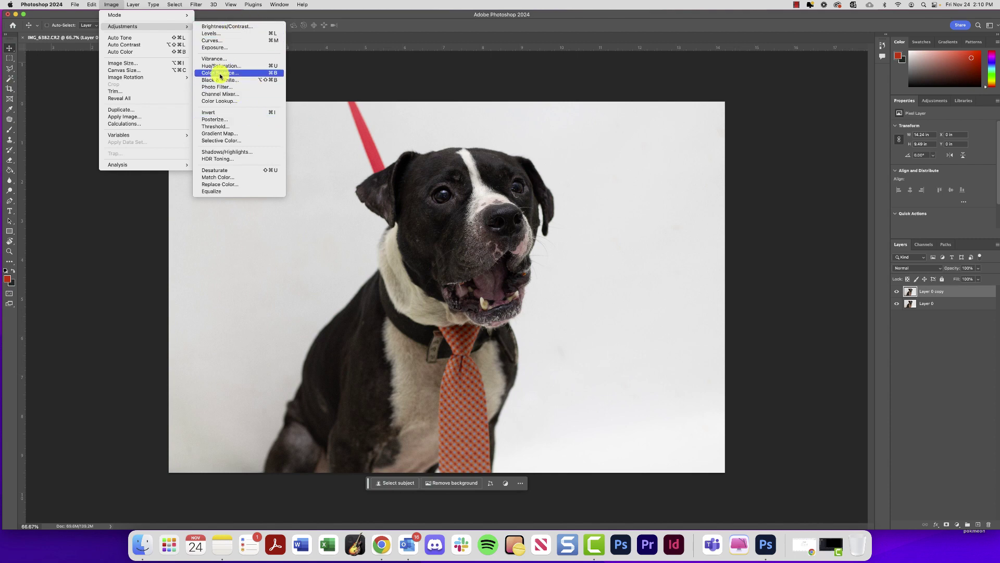
Apply Brightness/Contrast to Layer 0 copy with brightness about 45 and contrast 33
{"action": "left_click", "coordinate": [216, 29]}
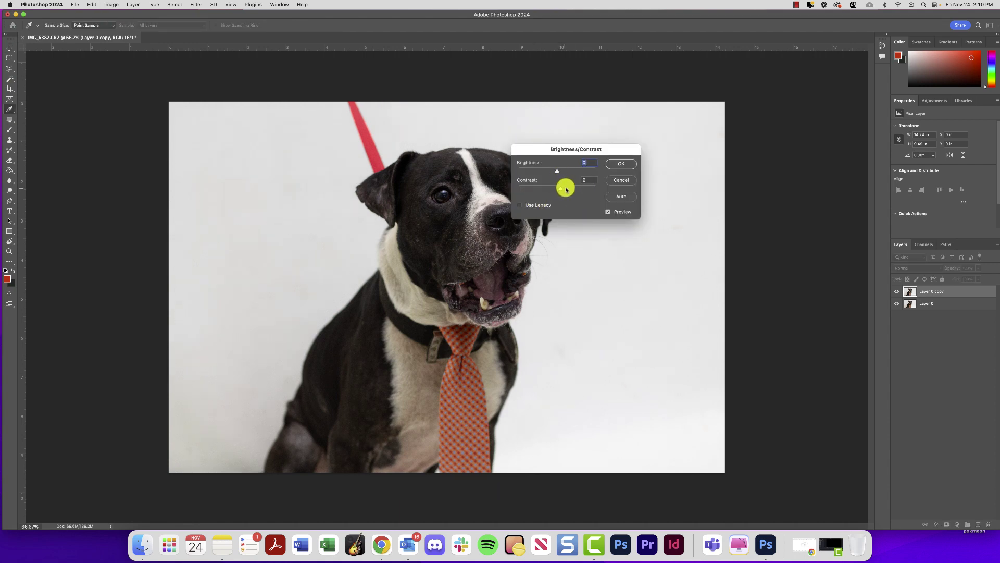
{"action": "left_click_drag", "start_coordinate": [556, 170], "coordinate": [570, 172]}
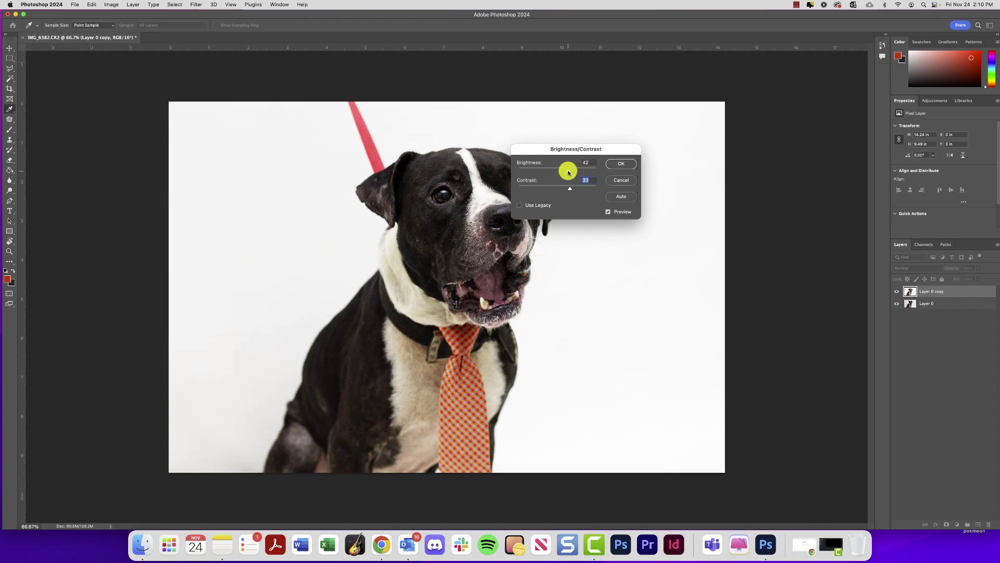
{"action": "left_click_drag", "start_coordinate": [557, 151], "coordinate": [692, 161]}
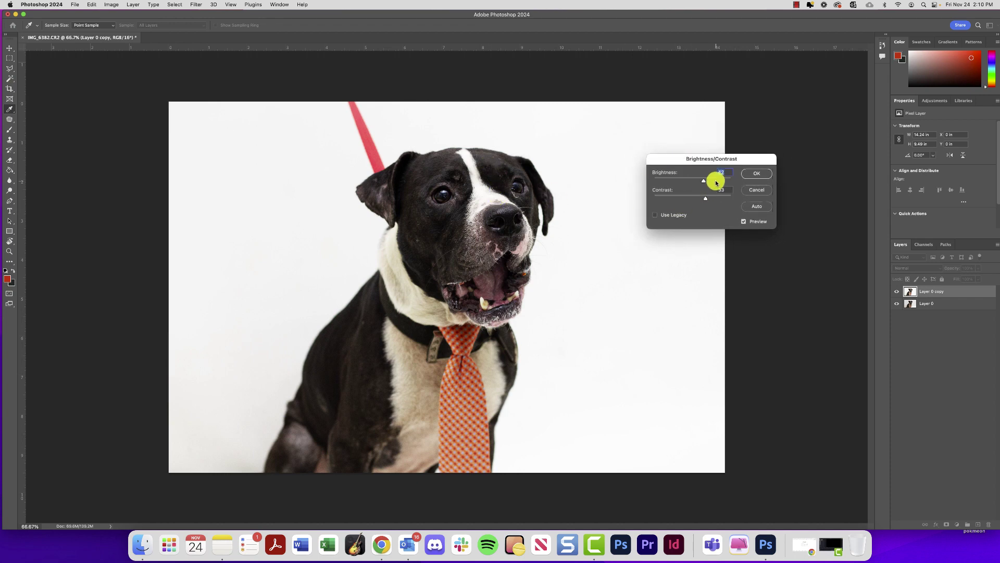
{"action": "left_click_drag", "start_coordinate": [703, 182], "coordinate": [705, 183]}
{"action": "left_click", "coordinate": [752, 178]}
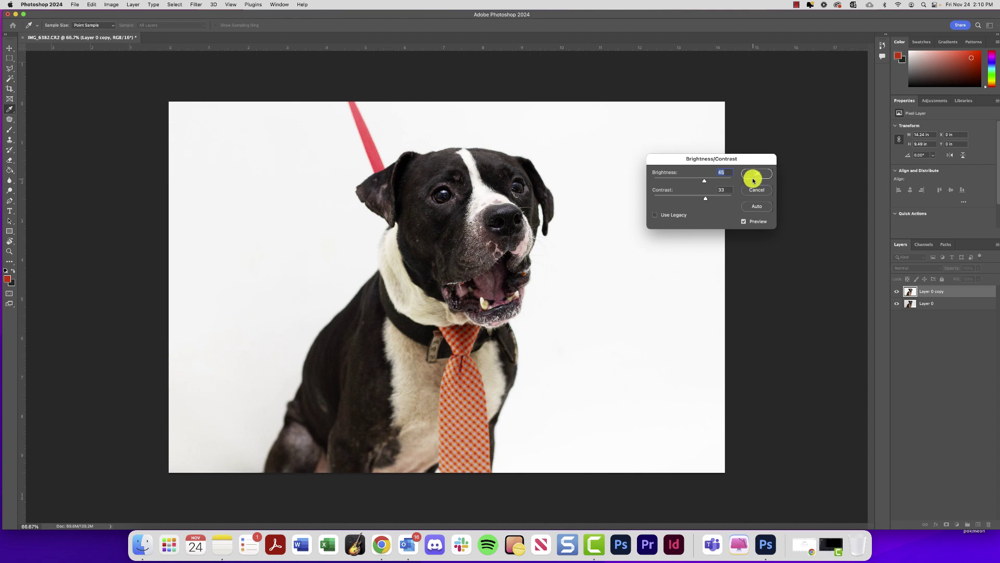
{"action": "key", "text": "v"}
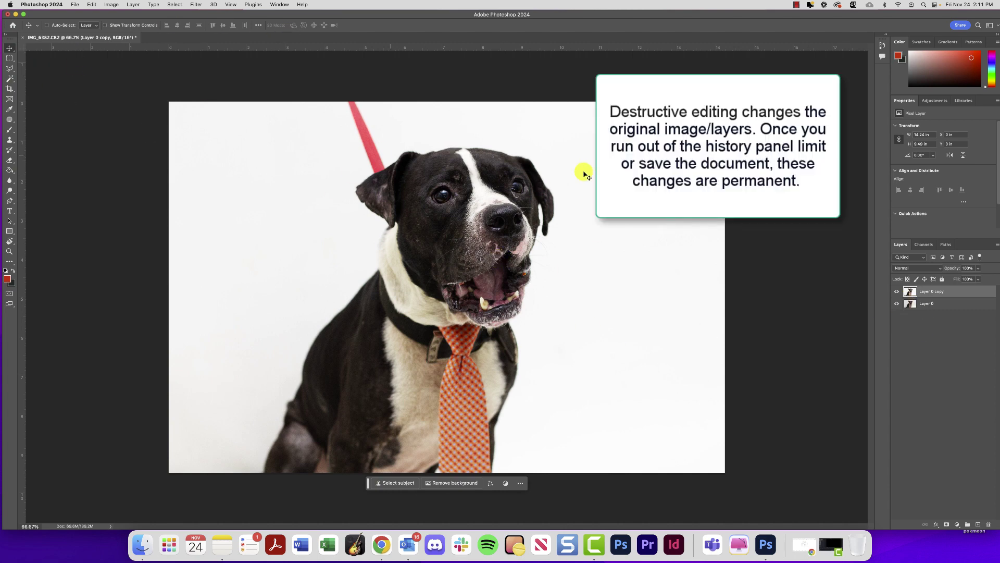
Hide Layer 0, open and cancel its Layer Style dialog, then make it visible again
{"action": "left_click", "coordinate": [897, 305]}
{"action": "left_click", "coordinate": [936, 308]}
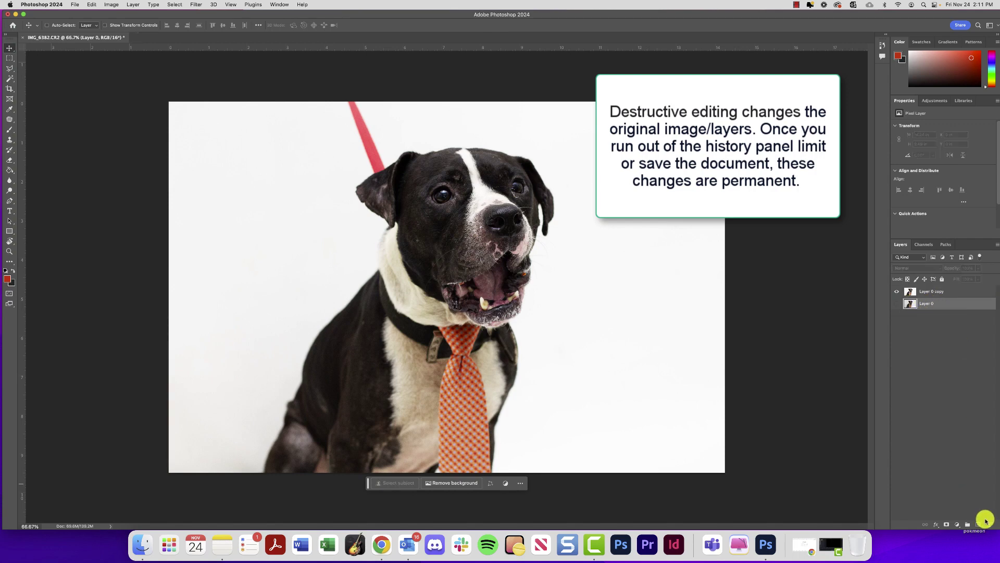
{"action": "double_click", "coordinate": [935, 305]}
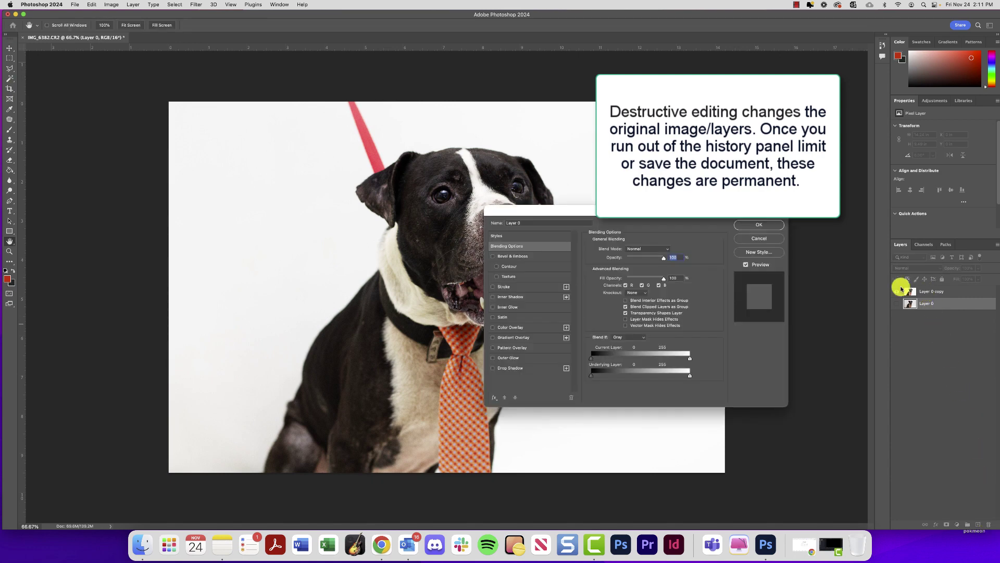
{"action": "left_click", "coordinate": [770, 239]}
{"action": "left_click", "coordinate": [897, 303]}
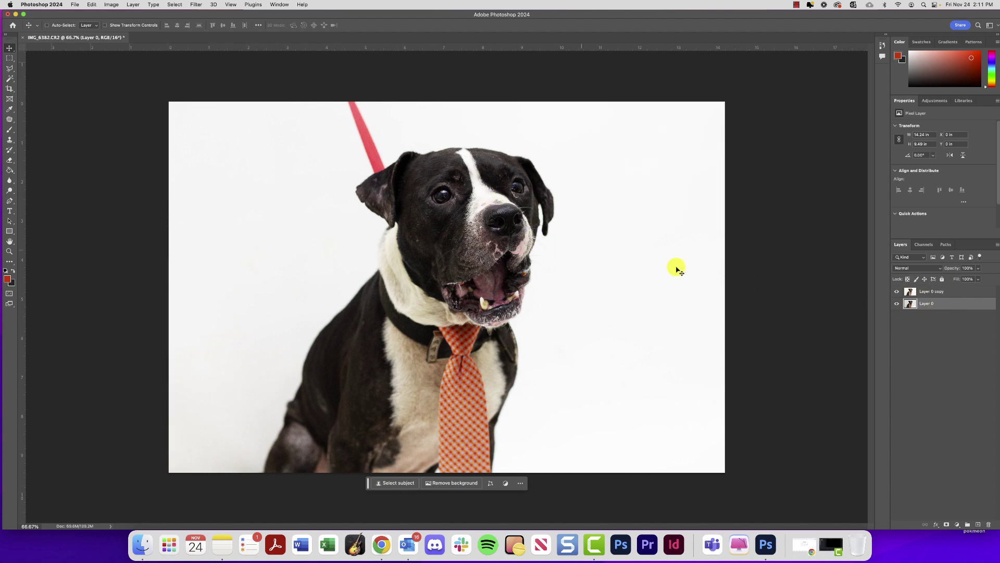
Delete Layer 0 copy and duplicate Layer 0 into a fresh copy
{"action": "left_click", "coordinate": [931, 295]}
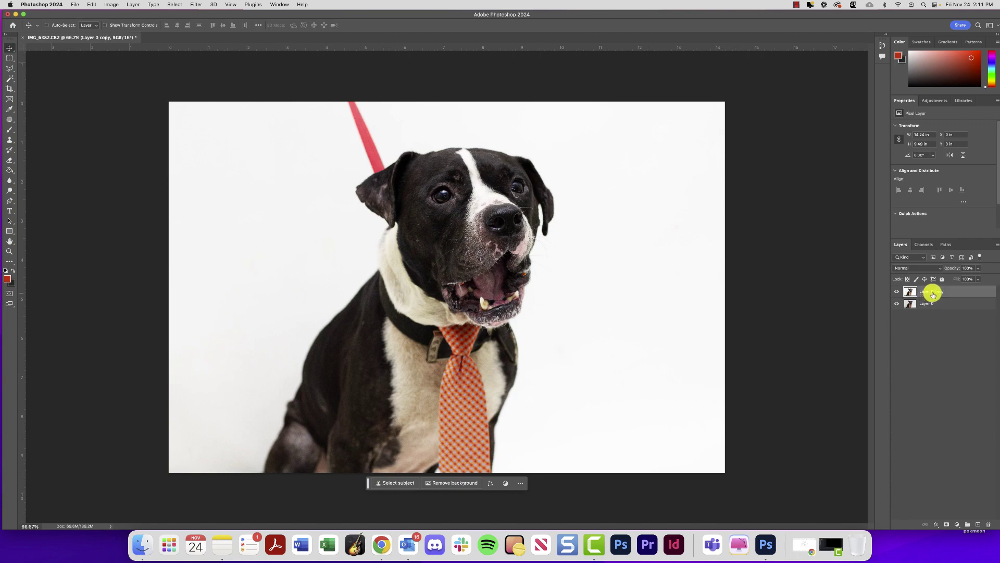
{"action": "left_click_drag", "start_coordinate": [932, 294], "coordinate": [989, 524]}
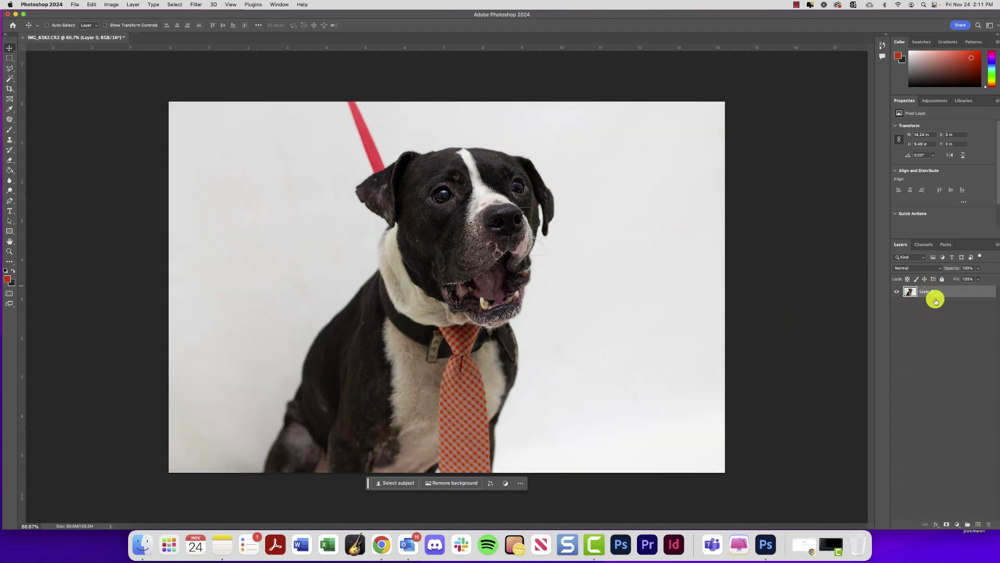
{"action": "left_click_drag", "start_coordinate": [933, 296], "coordinate": [977, 525]}
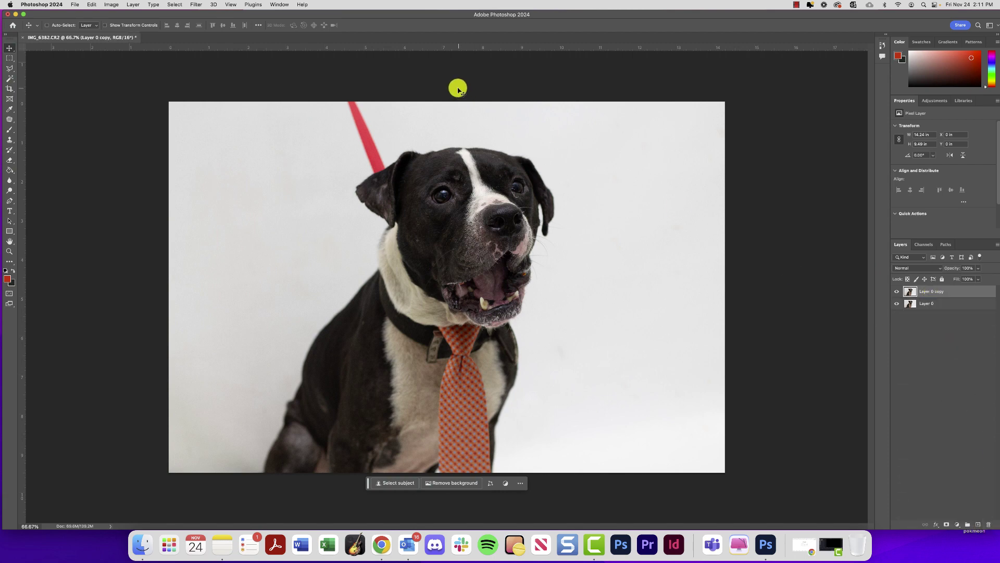
Add a Brightness/Contrast 1 adjustment layer through Layer > New Adjustment Layer
{"action": "left_click", "coordinate": [112, 4]}
{"action": "mouse_move", "coordinate": [130, 26]}
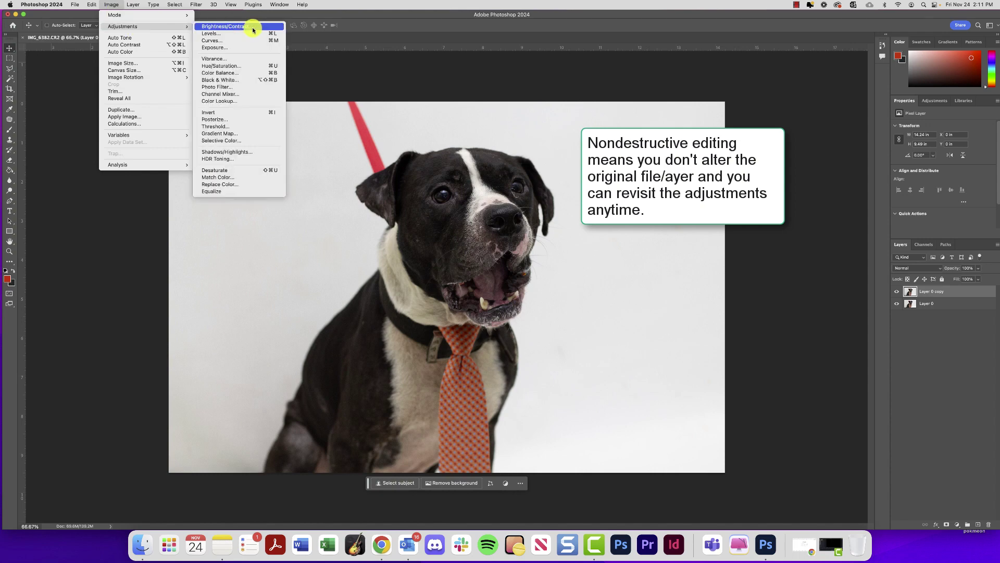
{"action": "mouse_move", "coordinate": [144, 5]}
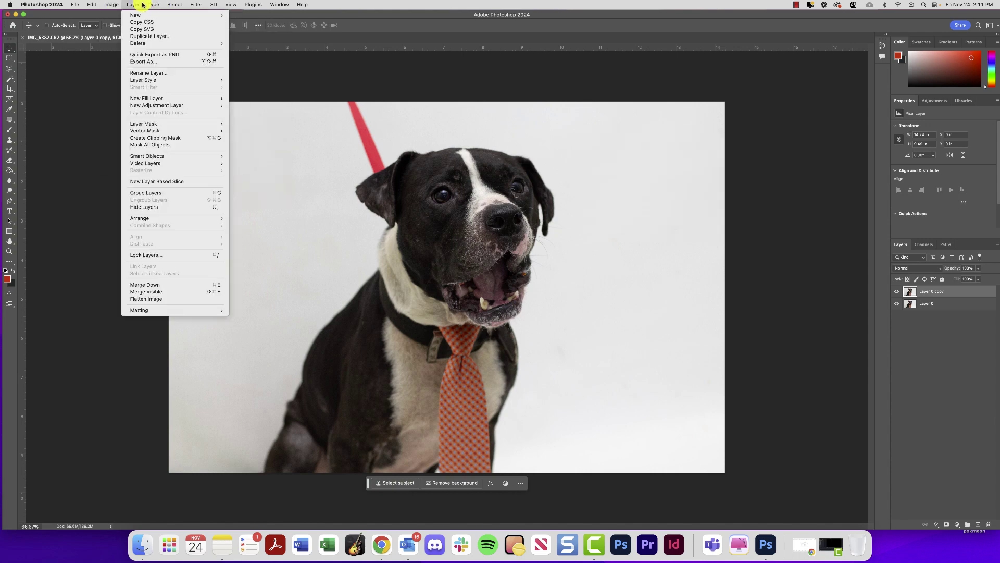
{"action": "mouse_move", "coordinate": [171, 105]}
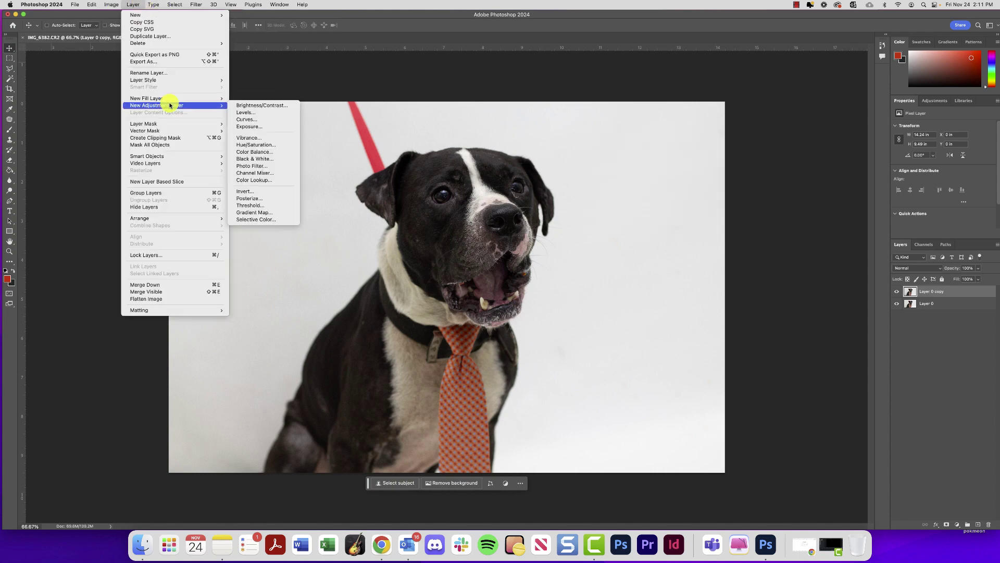
{"action": "left_click", "coordinate": [260, 106]}
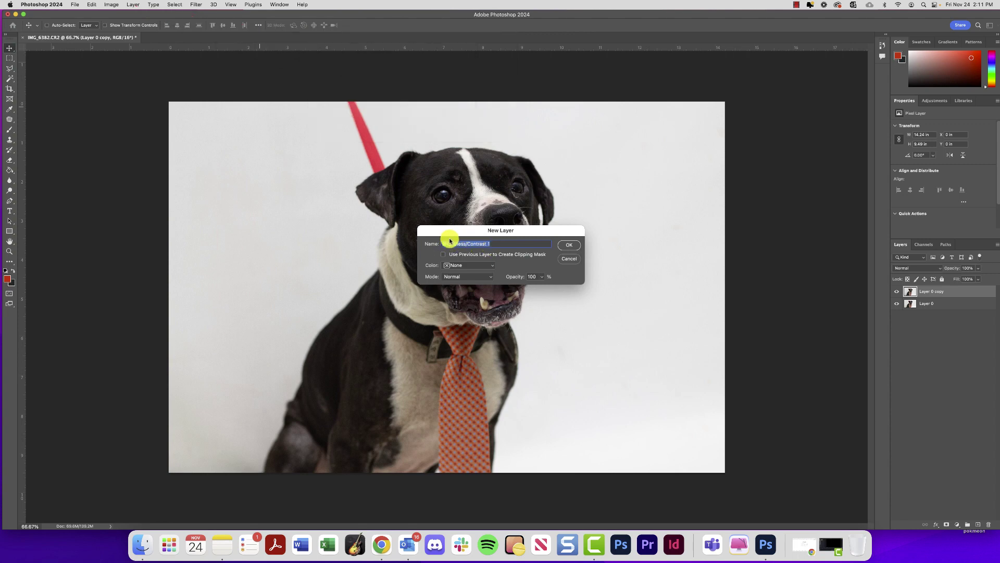
{"action": "left_click", "coordinate": [569, 245]}
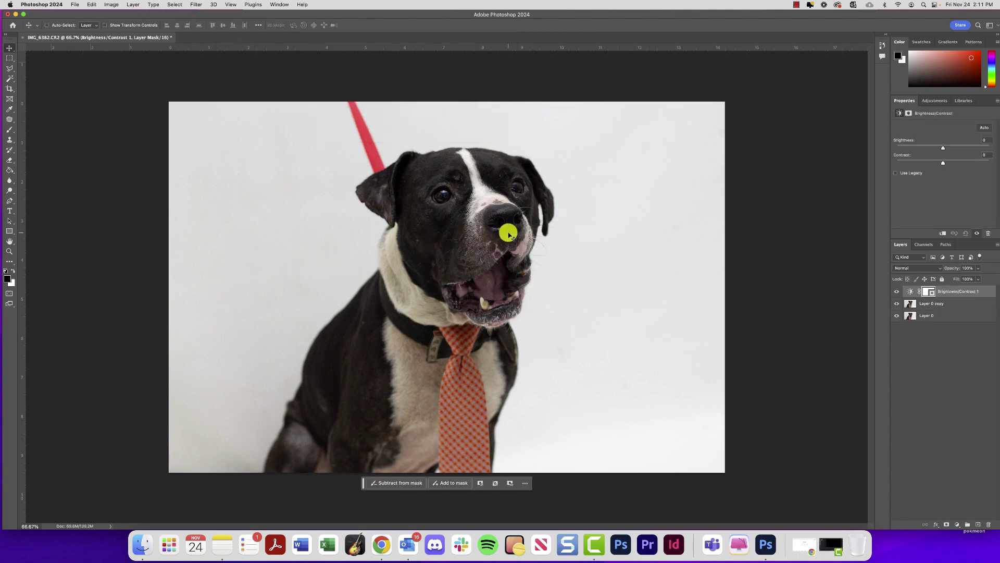
Try brightness 49 and contrast 100, comparing with the adjustment hidden and shown
{"action": "left_click", "coordinate": [910, 292]}
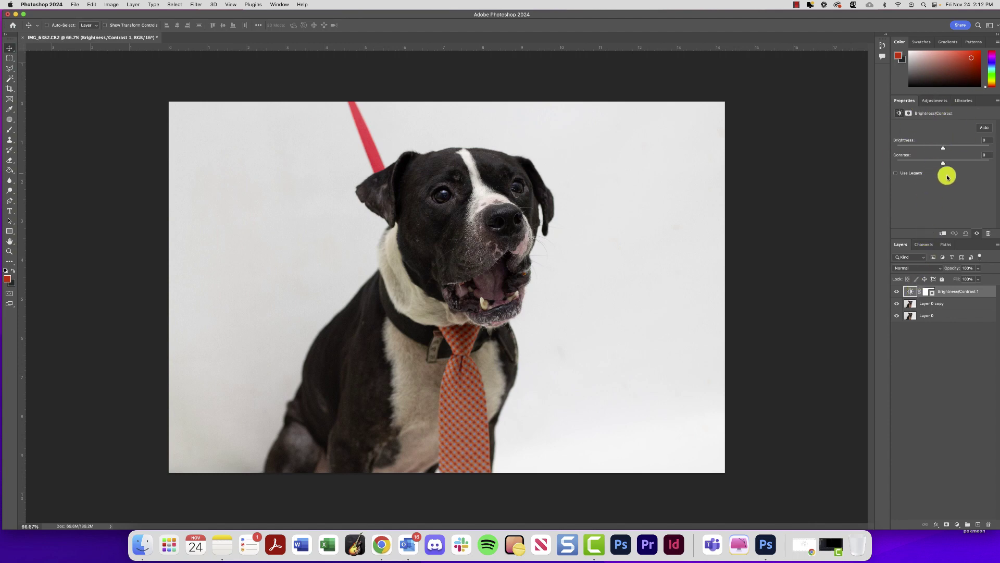
{"action": "left_click_drag", "start_coordinate": [945, 148], "coordinate": [957, 165]}
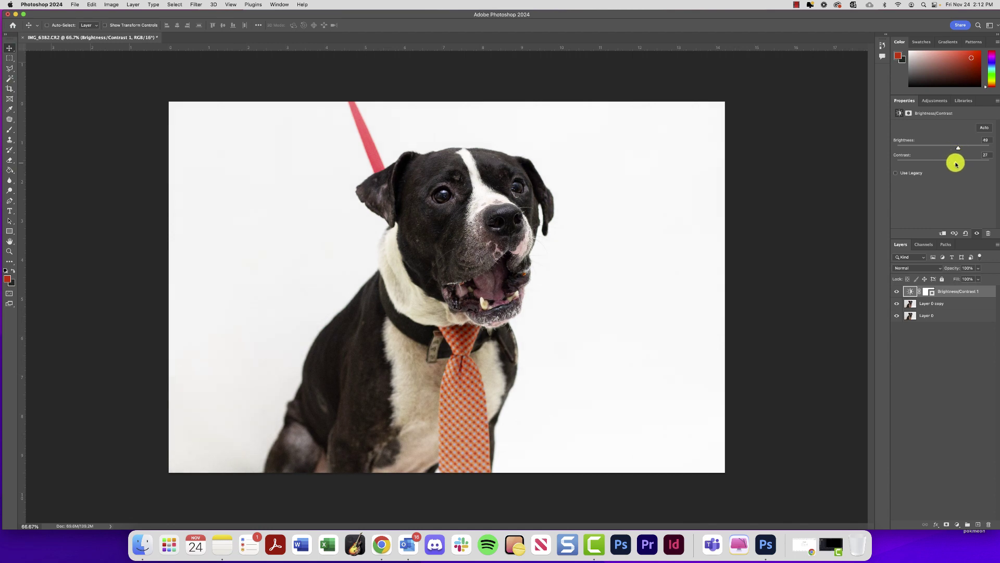
{"action": "left_click", "coordinate": [932, 292]}
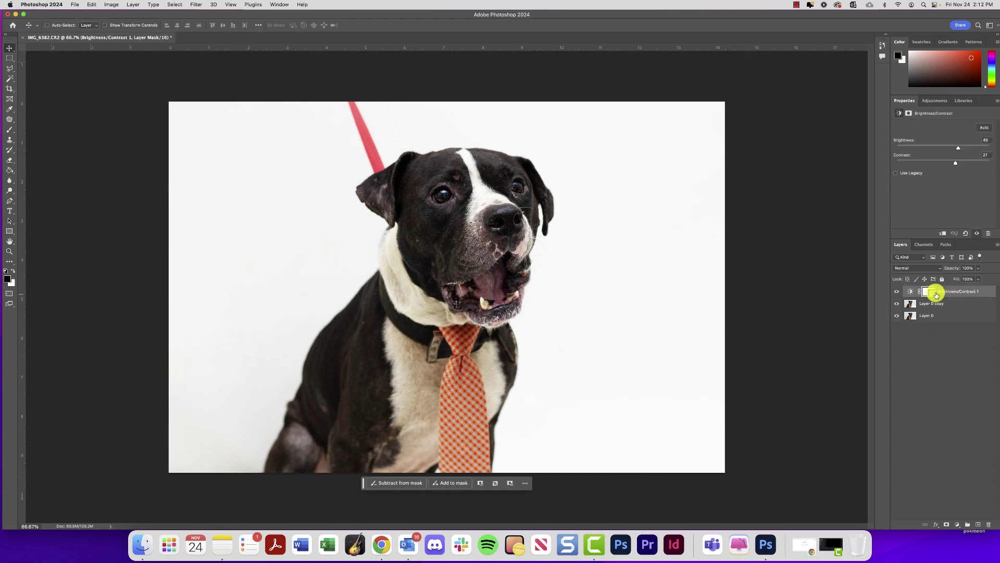
{"action": "left_click_drag", "start_coordinate": [963, 162], "coordinate": [995, 149]}
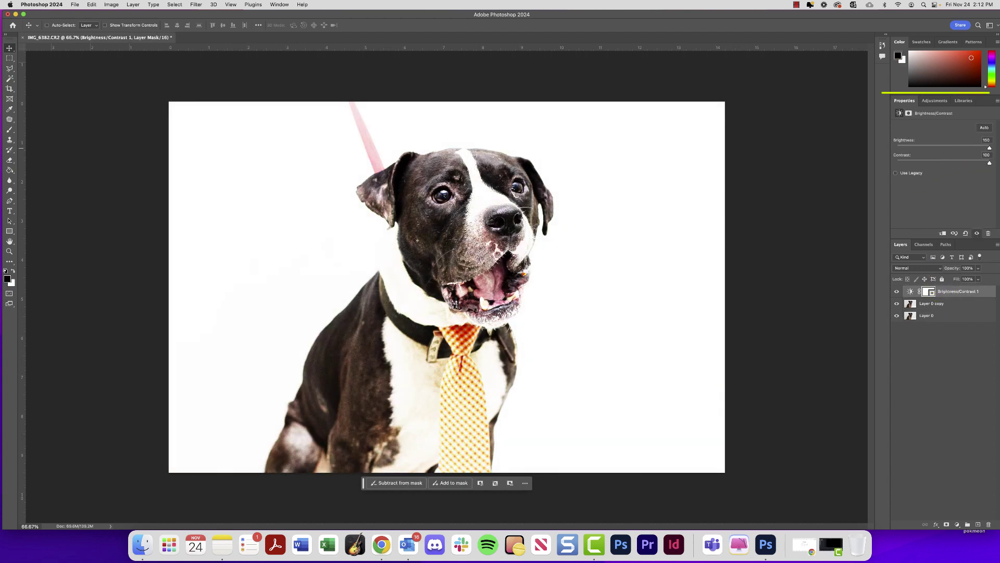
{"action": "left_click", "coordinate": [956, 348]}
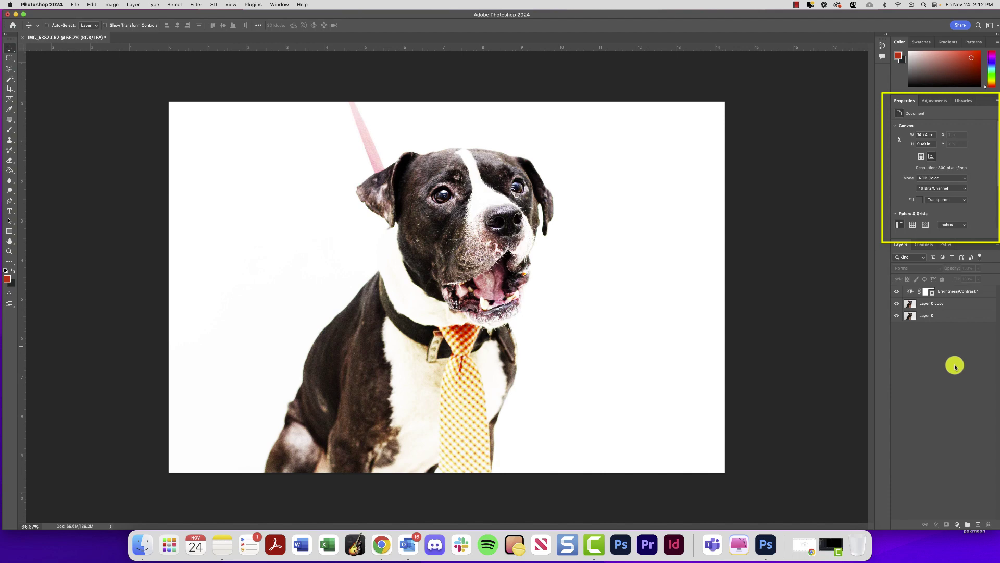
{"action": "left_click", "coordinate": [897, 292]}
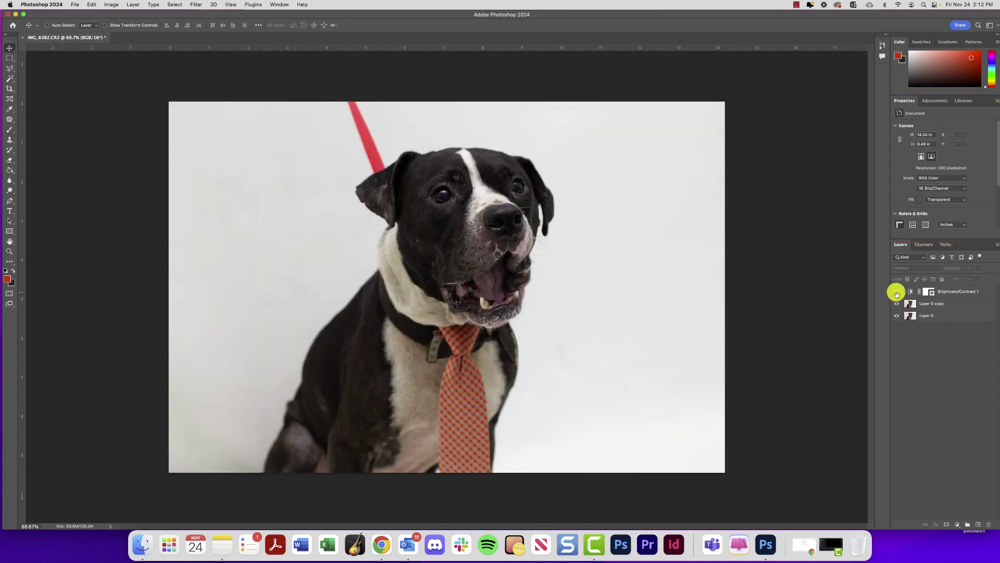
{"action": "left_click", "coordinate": [897, 292]}
Adjust the mask density, then settle on brightness 44 and contrast 22
{"action": "left_click", "coordinate": [929, 291]}
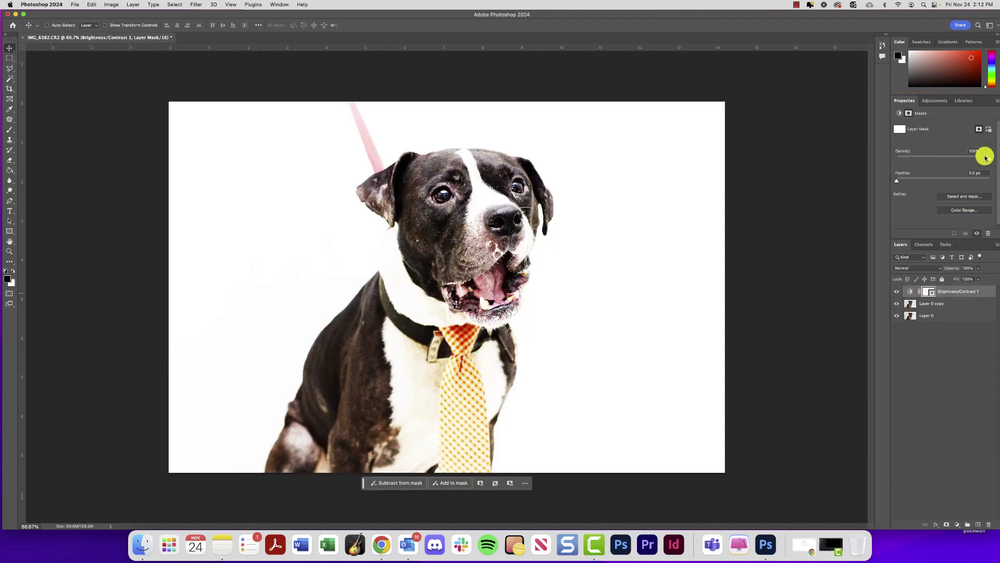
{"action": "left_click_drag", "start_coordinate": [985, 157], "coordinate": [977, 158]}
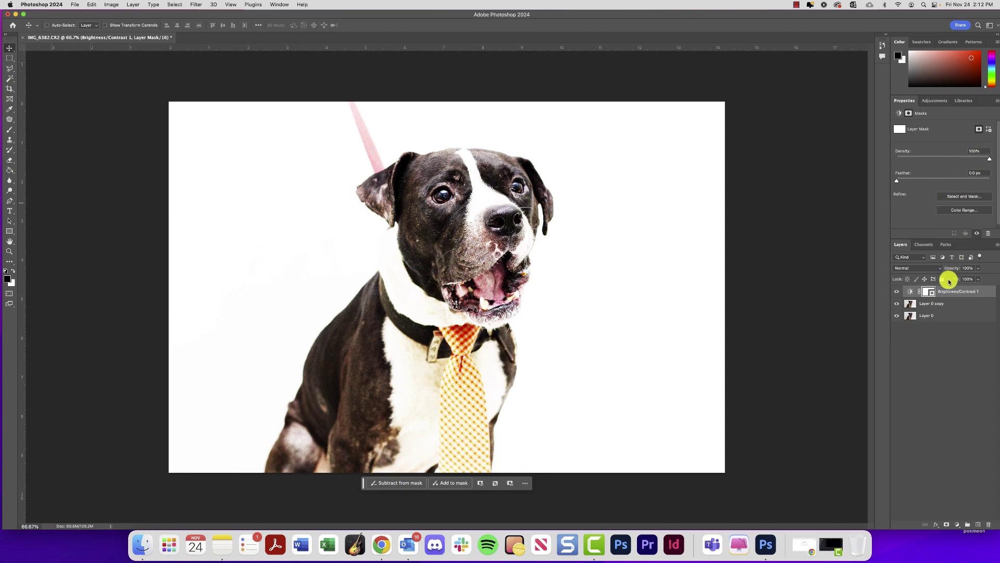
{"action": "left_click", "coordinate": [914, 294]}
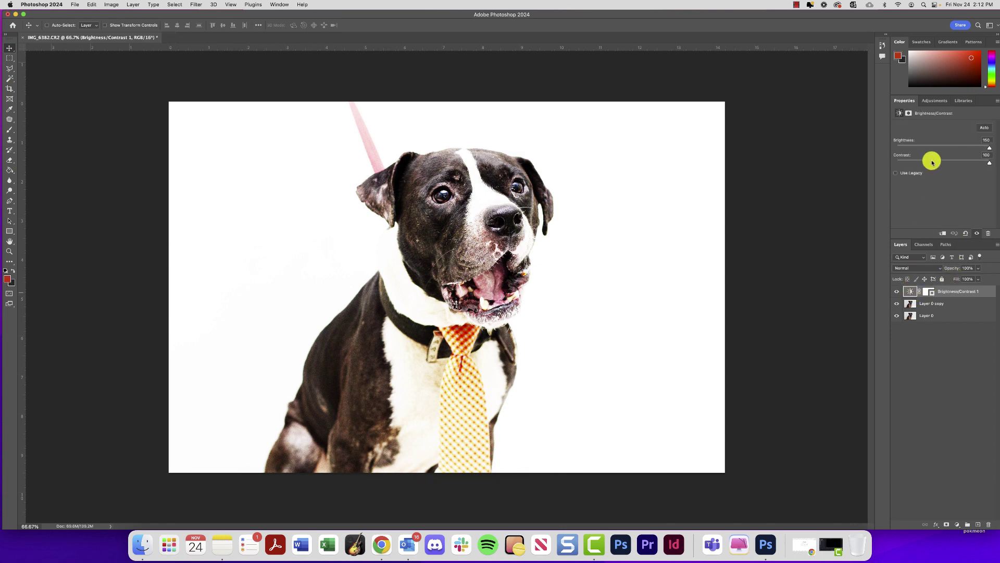
{"action": "left_click_drag", "start_coordinate": [990, 148], "coordinate": [957, 147]}
{"action": "left_click", "coordinate": [989, 162]}
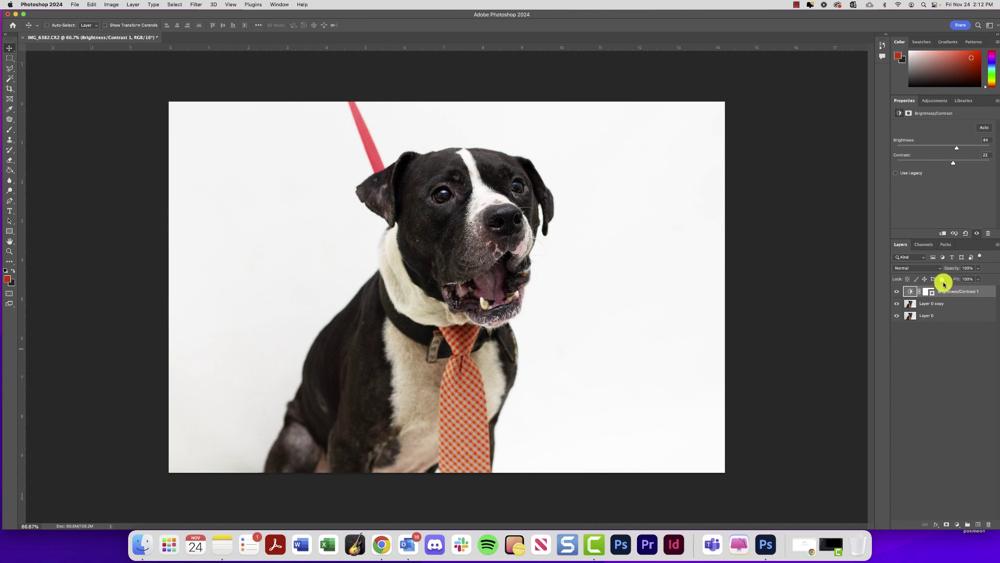
Clip Brightness/Contrast 1 to Layer 0 copy and show the New Adjustment Layer list
{"action": "right_click", "coordinate": [961, 294]}
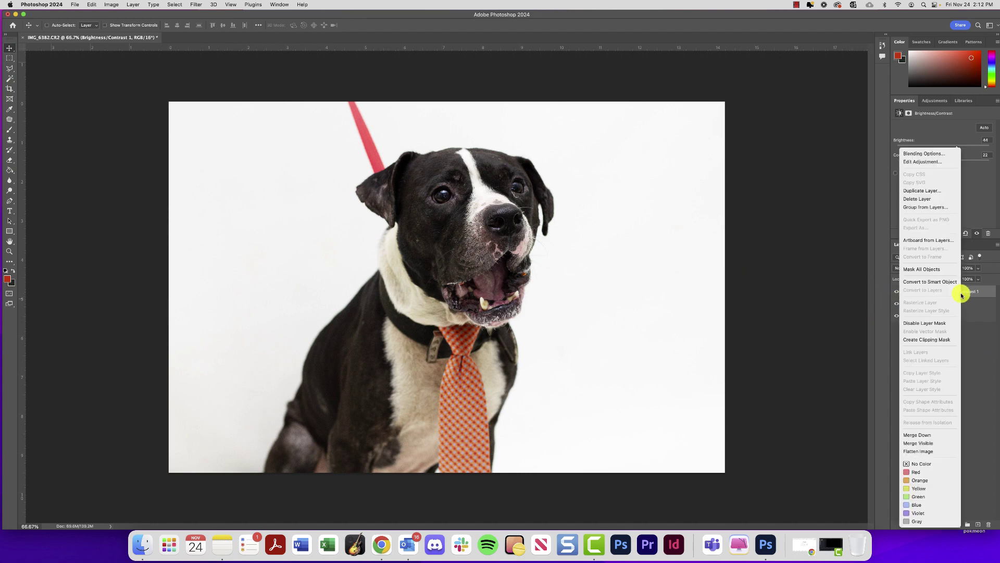
{"action": "left_click", "coordinate": [947, 339]}
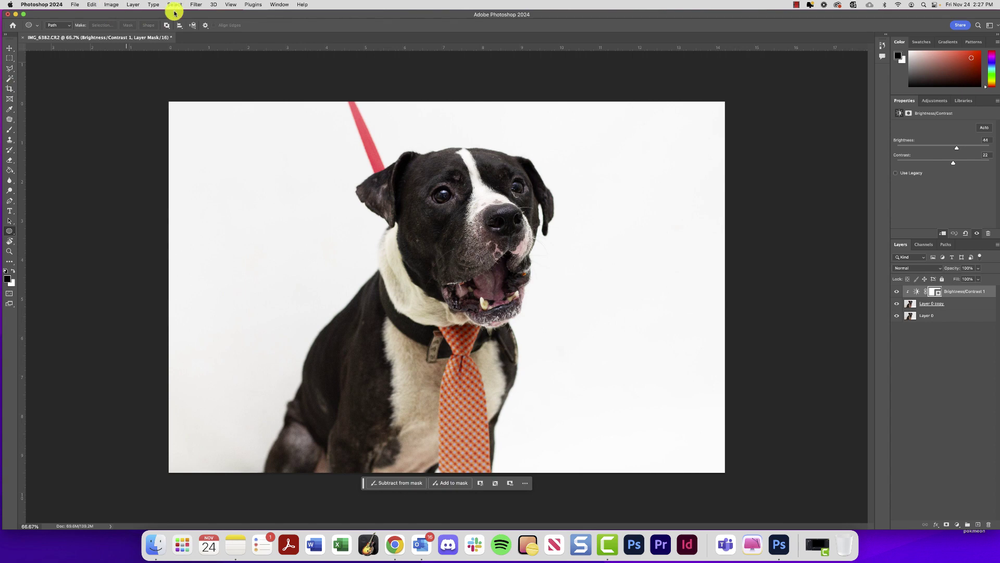
{"action": "left_click", "coordinate": [133, 5]}
{"action": "mouse_move", "coordinate": [186, 110]}
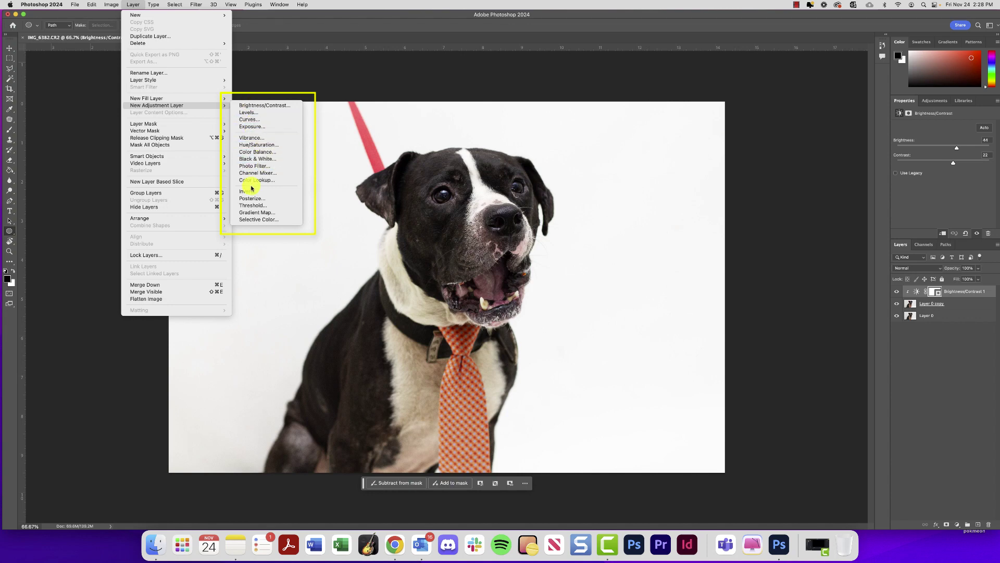
Add a Color Balance 1 adjustment layer with midtones at cyan–red -2 and yellow–blue +11
{"action": "left_click", "coordinate": [256, 152]}
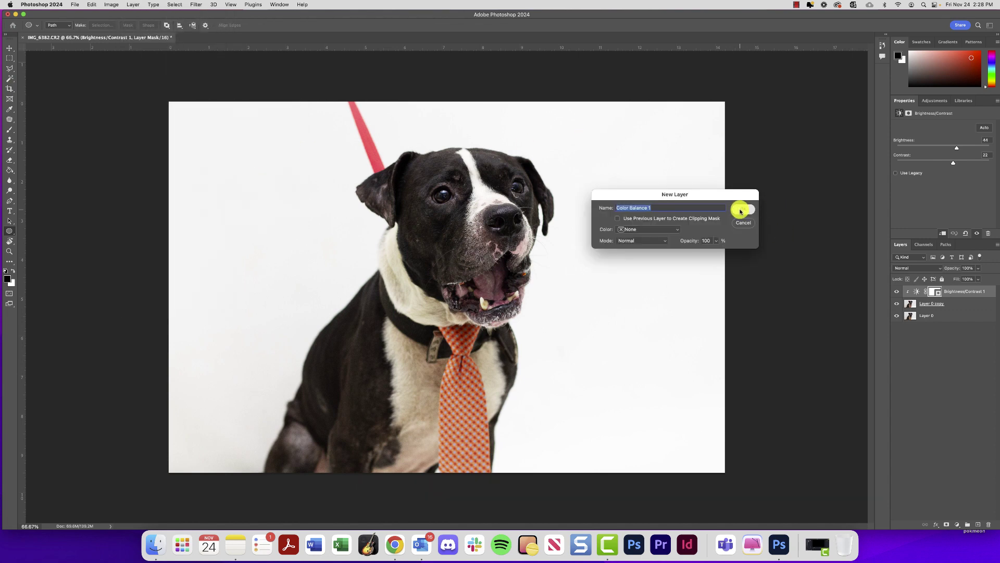
{"action": "left_click", "coordinate": [741, 210]}
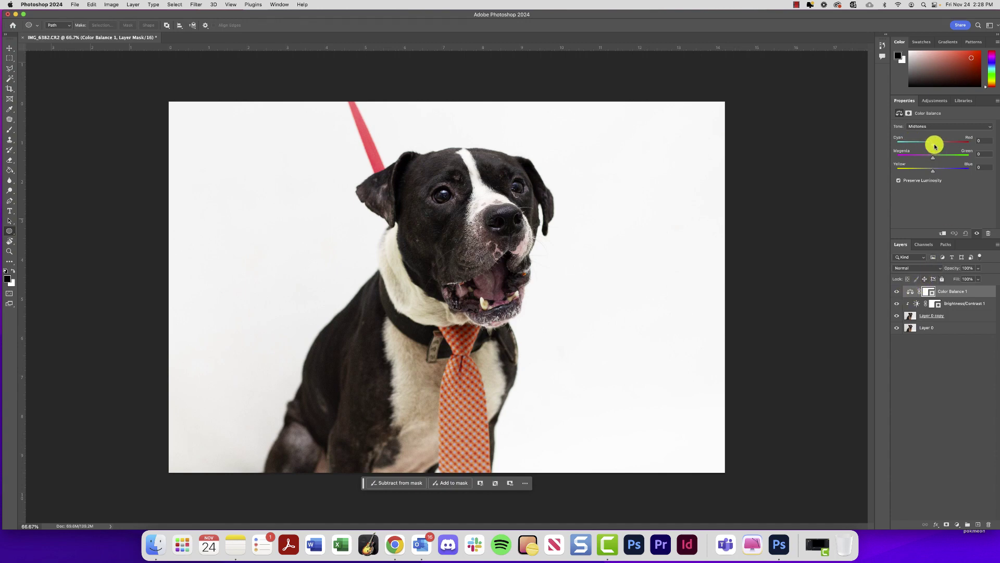
{"action": "left_click_drag", "start_coordinate": [947, 144], "coordinate": [938, 143]}
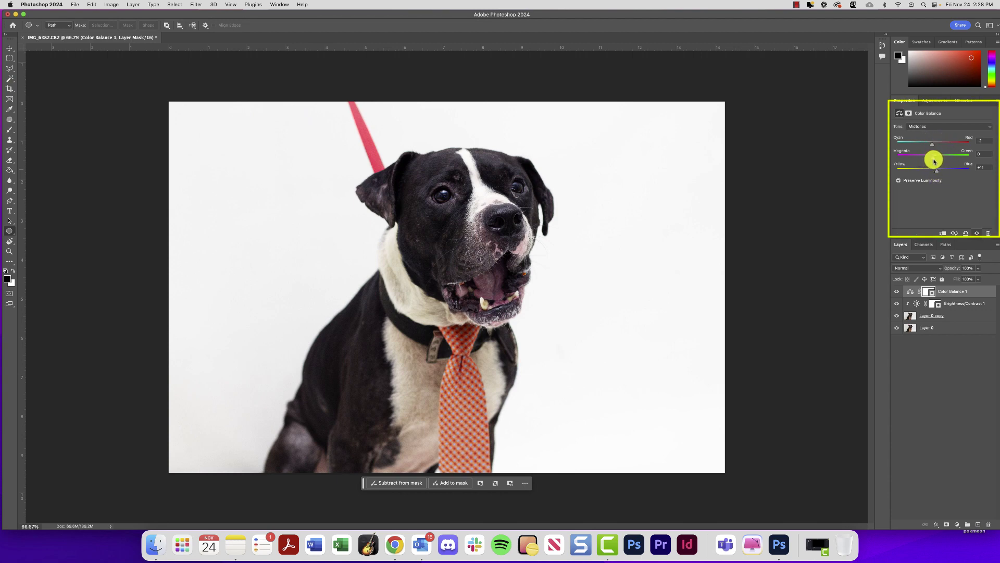
Clip Color Balance 1 to Layer 0 copy as a clipping mask, then reselect Color Balance 1
{"action": "right_click", "coordinate": [957, 291]}
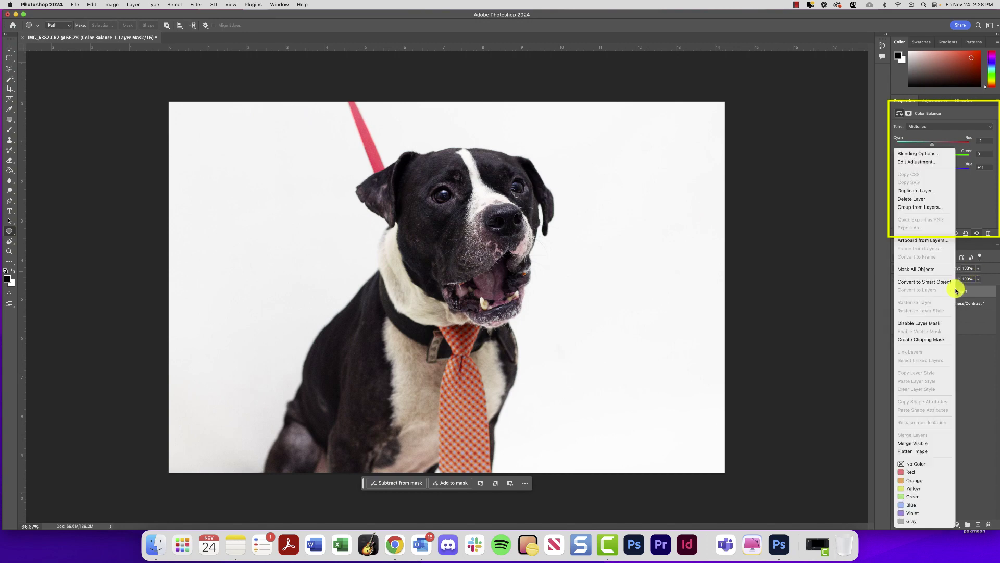
{"action": "left_click", "coordinate": [939, 340]}
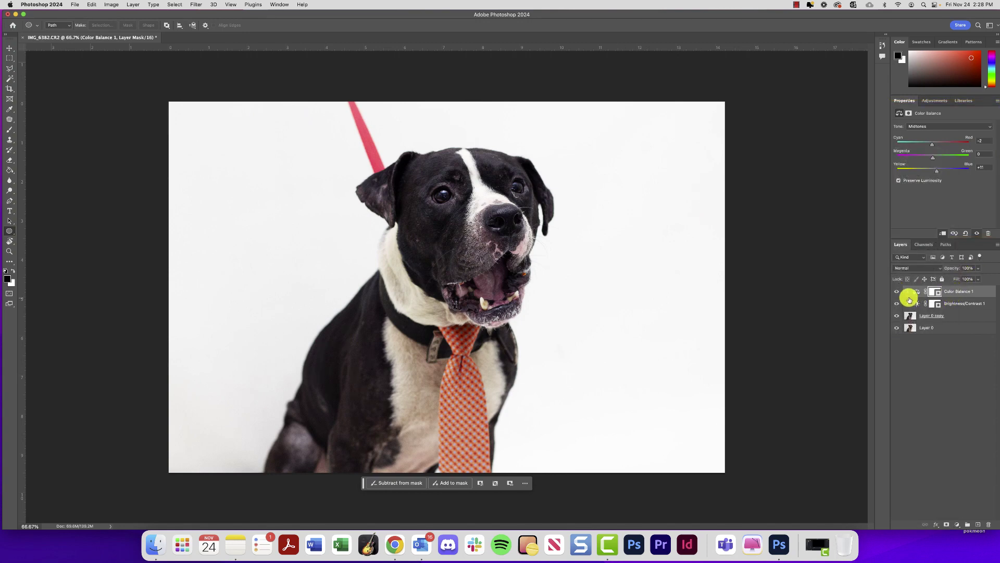
{"action": "left_click", "coordinate": [939, 365]}
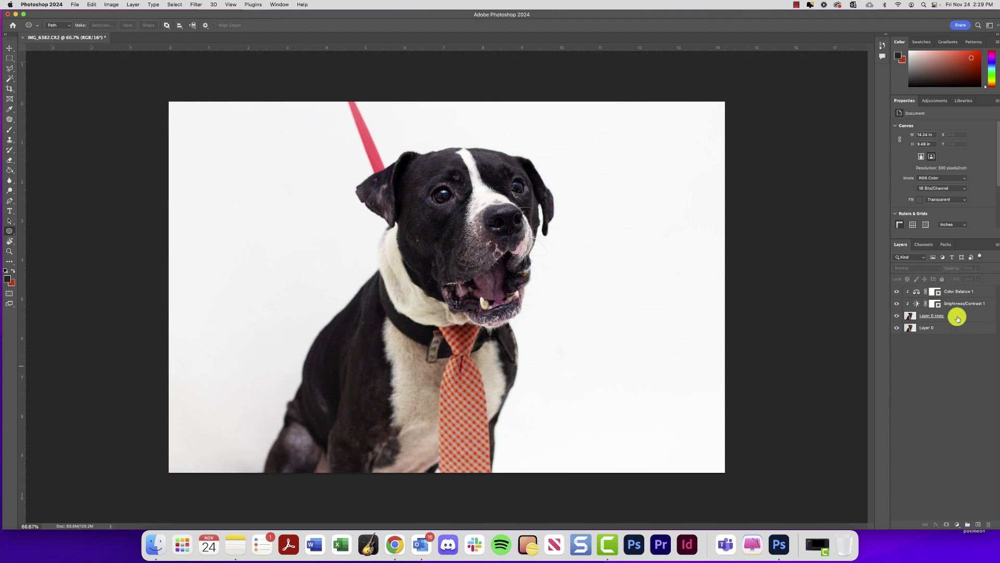
{"action": "left_click", "coordinate": [907, 298], "text": "alt"}
{"action": "left_click", "coordinate": [964, 291]}
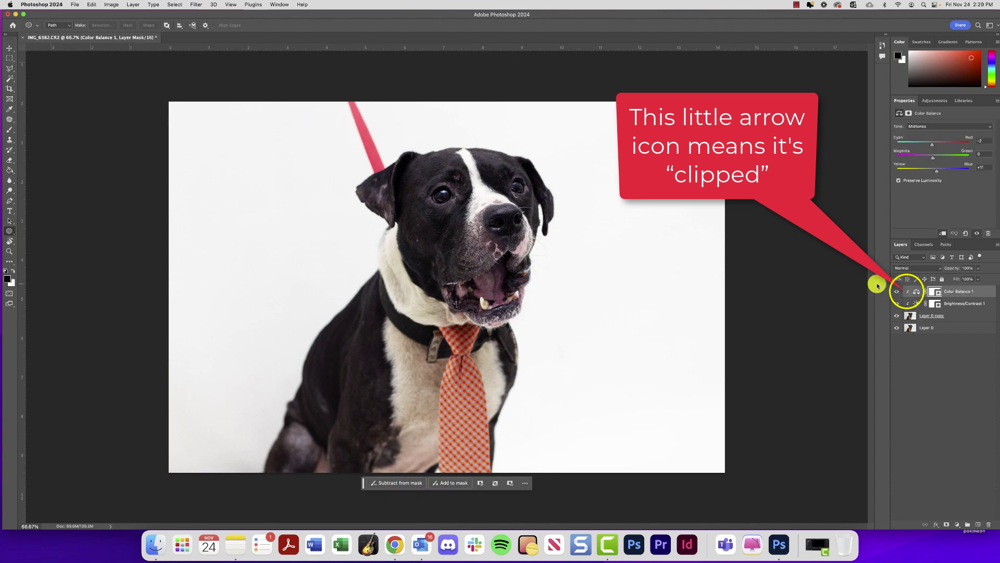
{"action": "left_click_drag", "start_coordinate": [9, 58], "coordinate": [47, 66]}
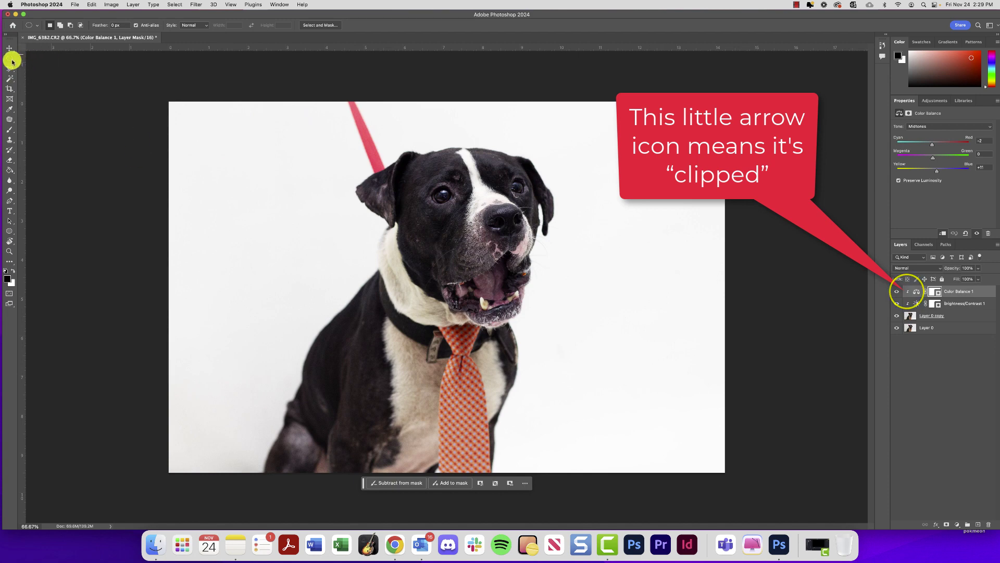
Fill an elliptical selection around the dog's face with red on Layer 1, moved beneath Layer 0 copy
{"action": "left_click_drag", "start_coordinate": [589, 175], "coordinate": [193, 394]}
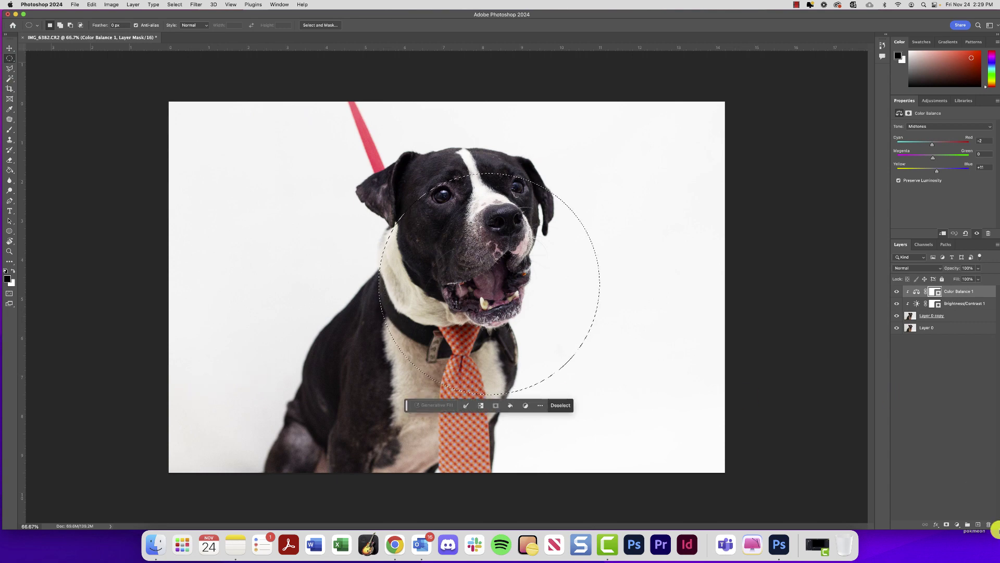
{"action": "left_click", "coordinate": [978, 524]}
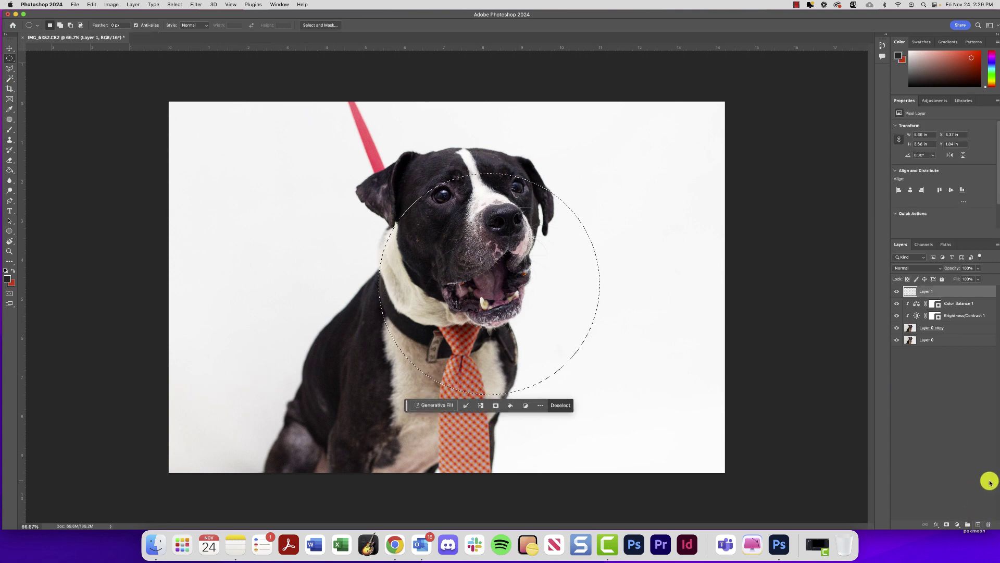
{"action": "key", "text": "super+BackSpace"}
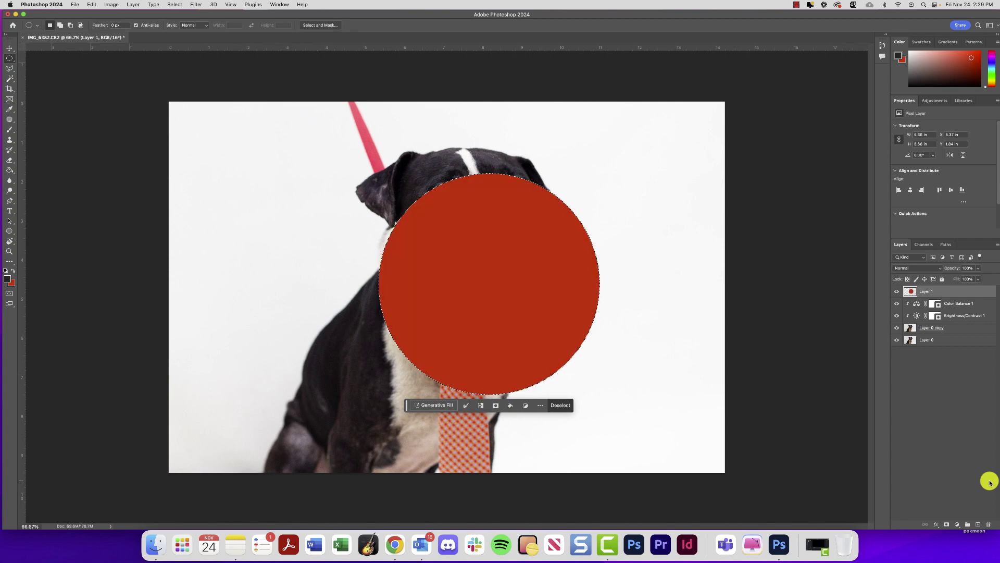
{"action": "key", "text": "super+d"}
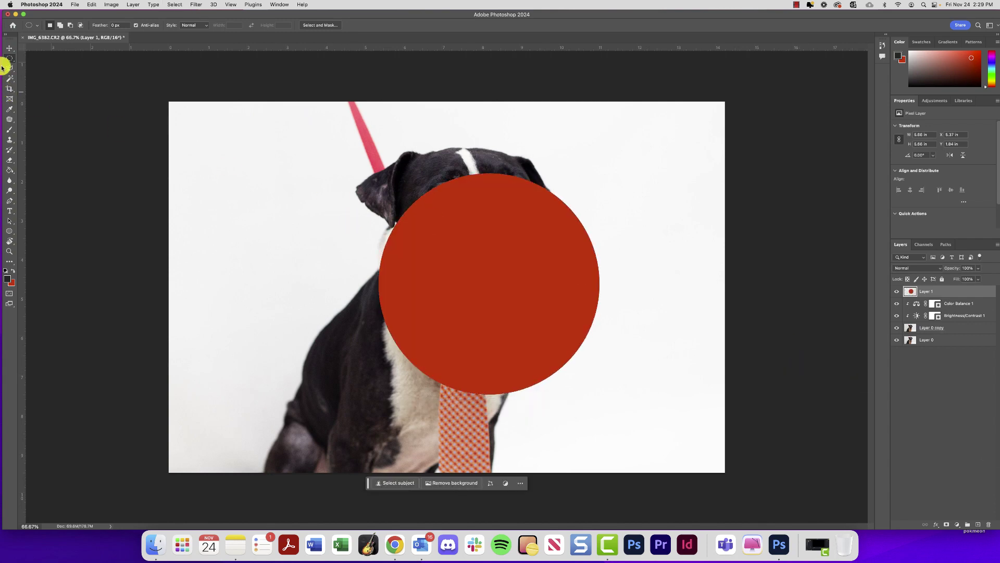
{"action": "left_click", "coordinate": [9, 47]}
{"action": "left_click_drag", "start_coordinate": [927, 289], "coordinate": [947, 333]}
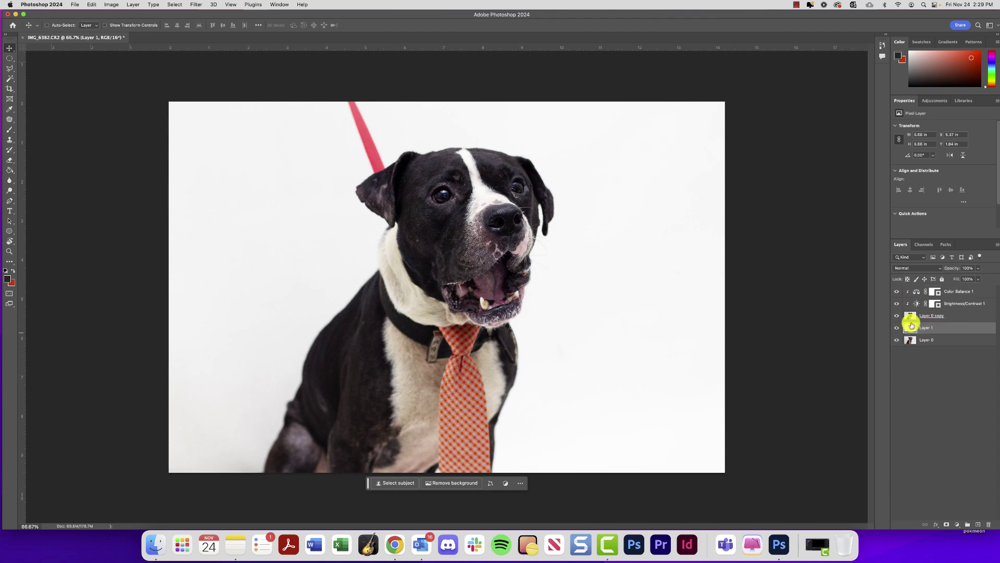
Clip Layer 0 copy to the red circle, hide Layer 0, and reposition the dog inside the circle
{"action": "left_click", "coordinate": [931, 317]}
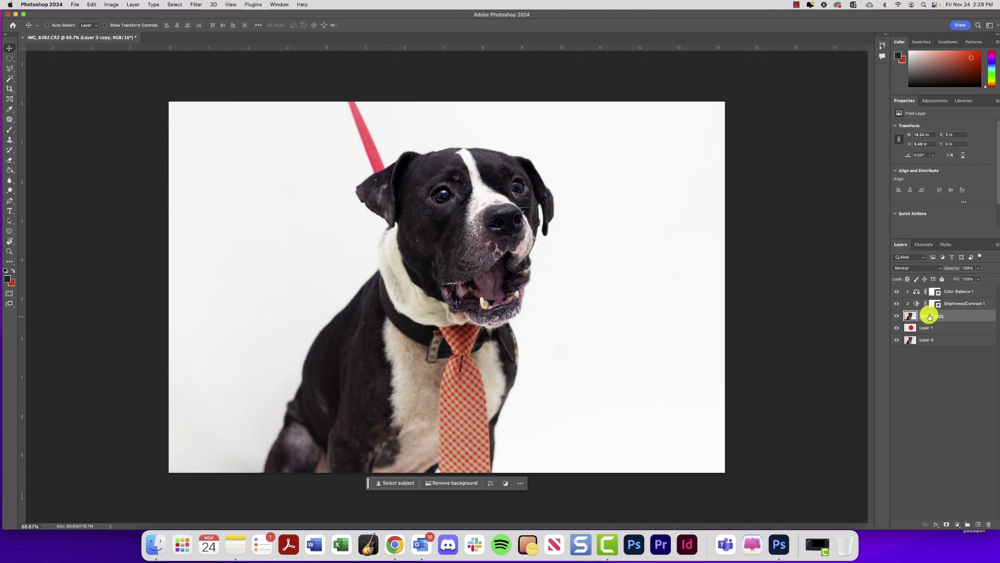
{"action": "right_click", "coordinate": [957, 318]}
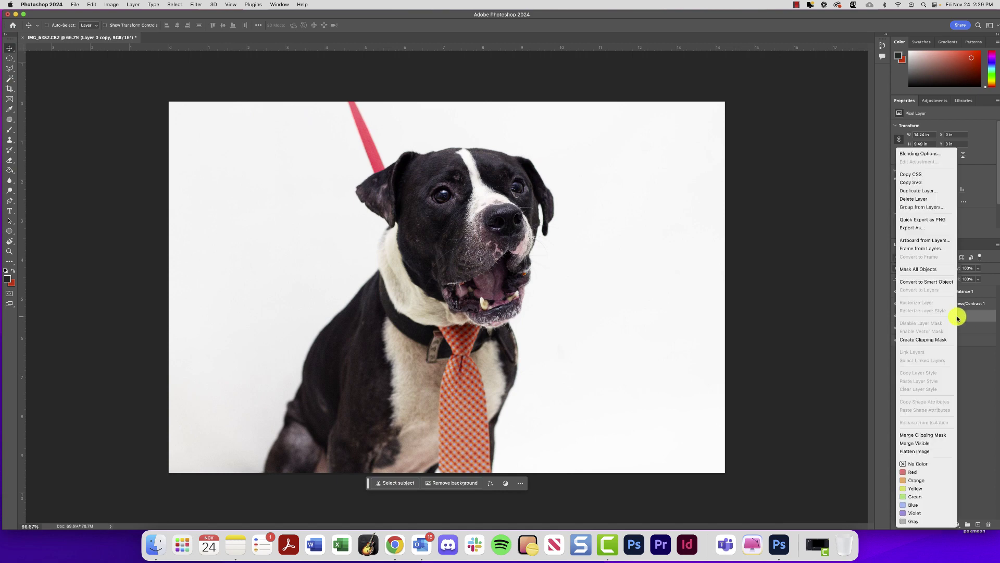
{"action": "left_click", "coordinate": [937, 339]}
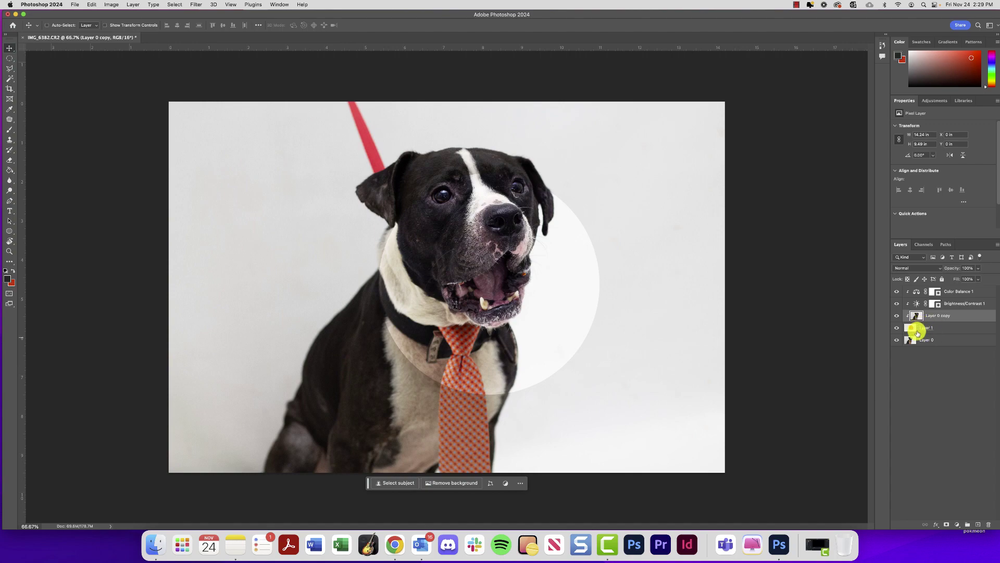
{"action": "left_click", "coordinate": [896, 341]}
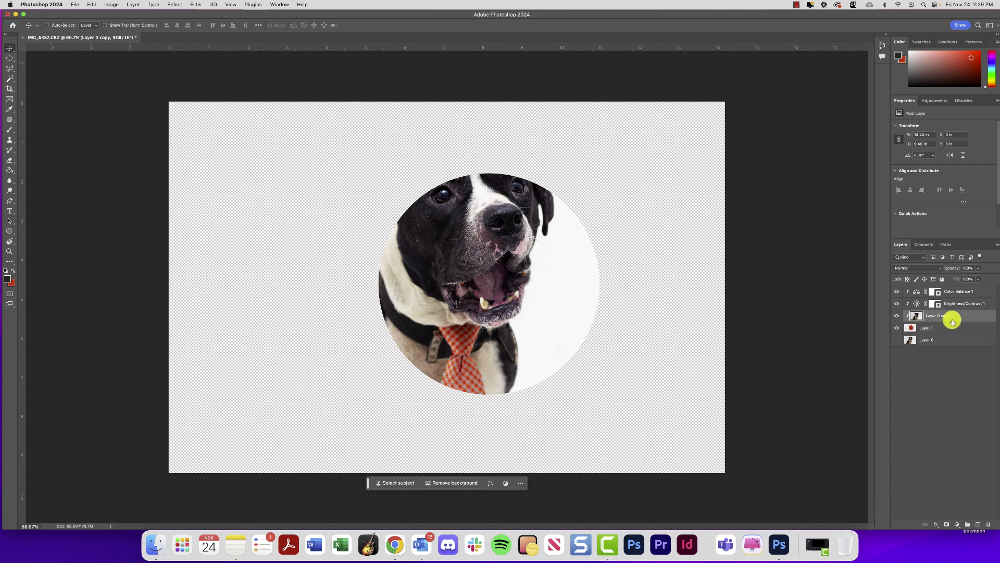
{"action": "left_click_drag", "start_coordinate": [540, 277], "coordinate": [672, 289]}
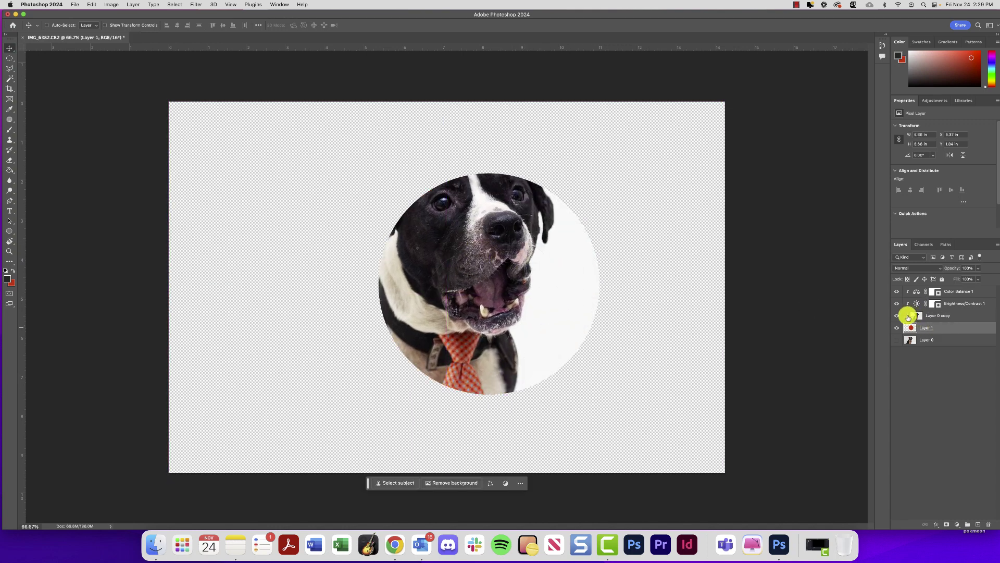
Release Layer 0 copy's clipping mask from the circle and then reapply it
{"action": "right_click", "coordinate": [955, 316]}
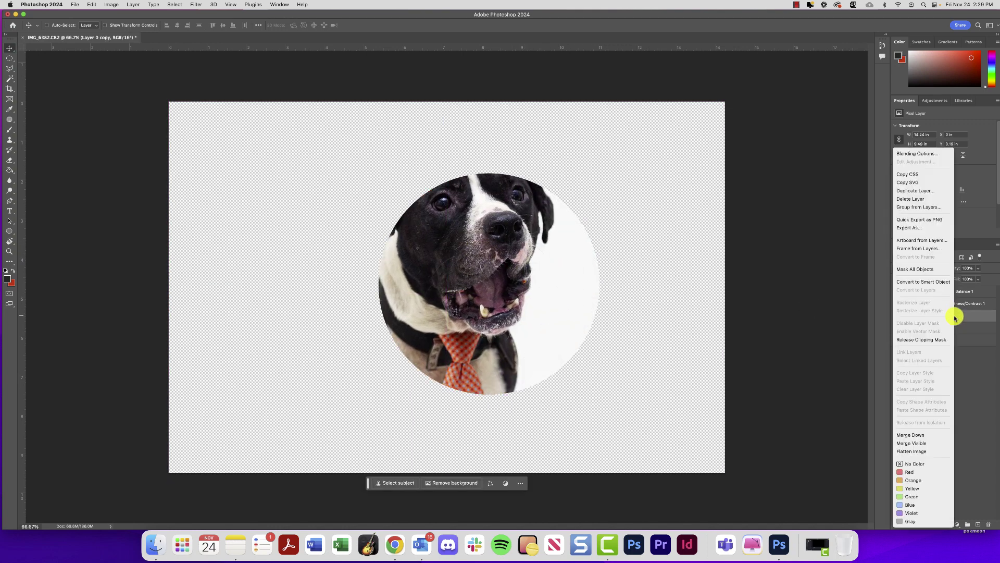
{"action": "left_click", "coordinate": [937, 339]}
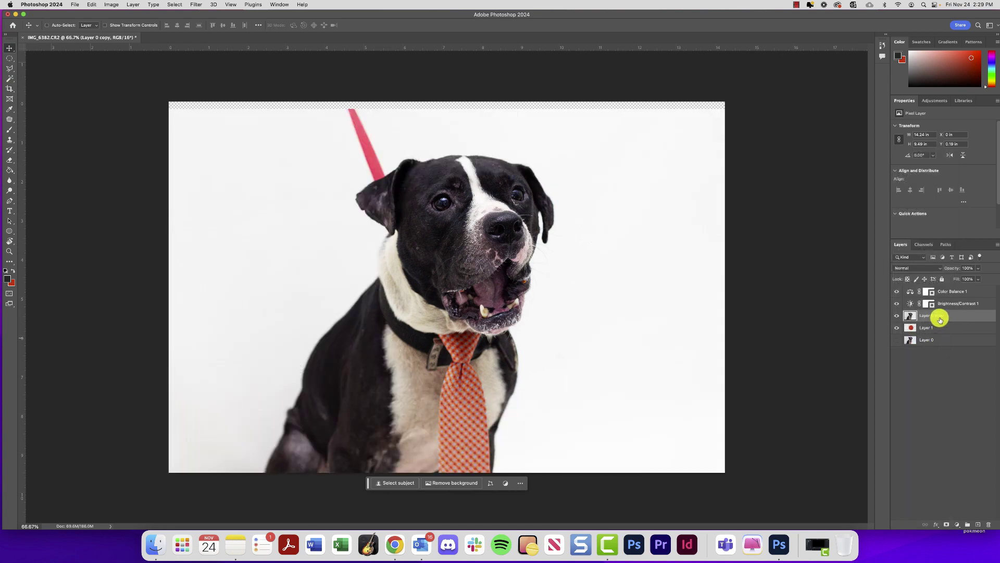
{"action": "right_click", "coordinate": [938, 318]}
{"action": "left_click", "coordinate": [909, 339]}
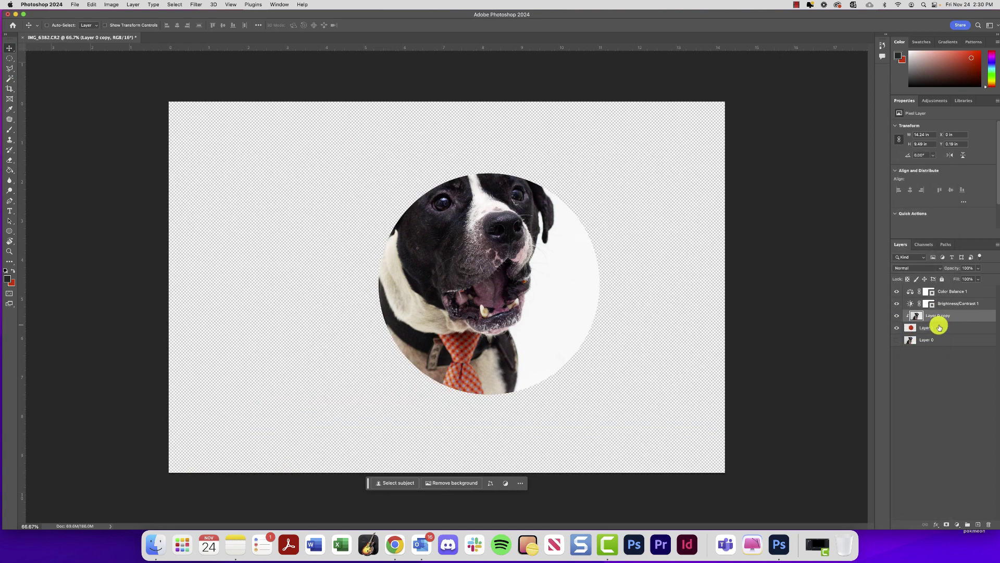
Nudge the red circle over the dog's face, then delete the circle layer Layer 1
{"action": "left_click", "coordinate": [938, 327]}
{"action": "left_click_drag", "start_coordinate": [438, 223], "coordinate": [453, 199]}
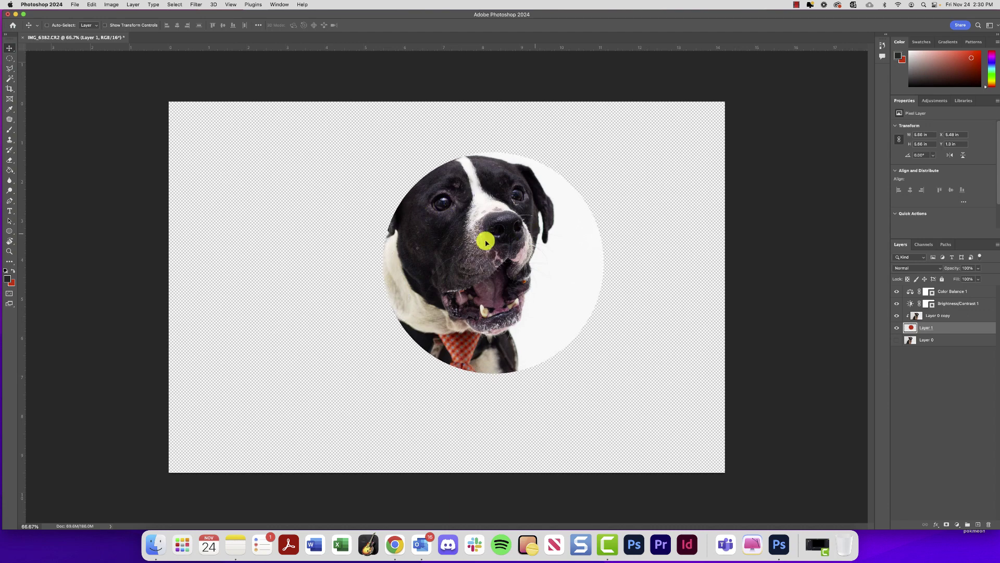
{"action": "left_click_drag", "start_coordinate": [477, 230], "coordinate": [547, 224]}
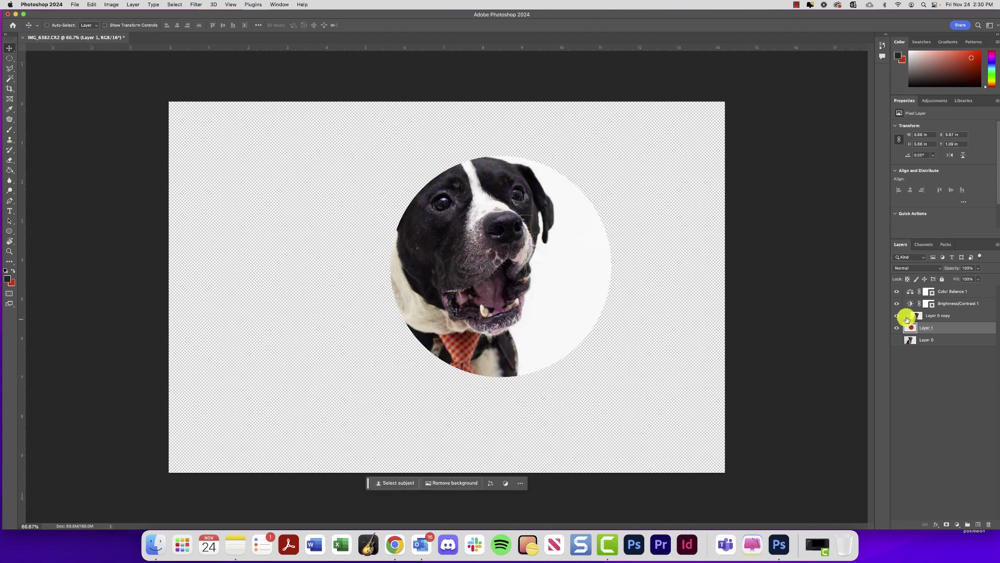
{"action": "right_click", "coordinate": [948, 318]}
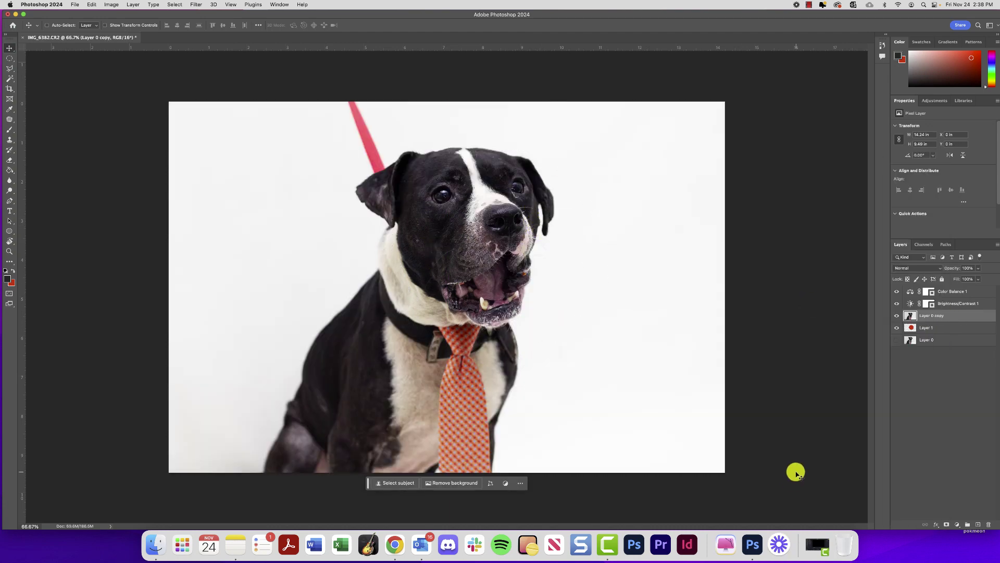
{"action": "left_click_drag", "start_coordinate": [926, 330], "coordinate": [989, 524]}
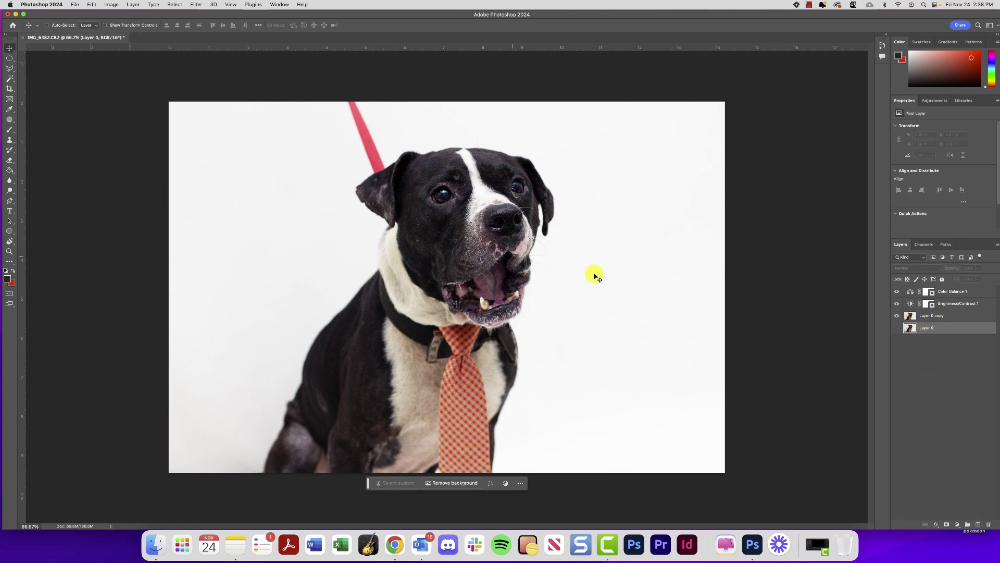
Choose the Brush tool on Layer 0 copy and size it to 300 px
{"action": "left_click", "coordinate": [935, 315]}
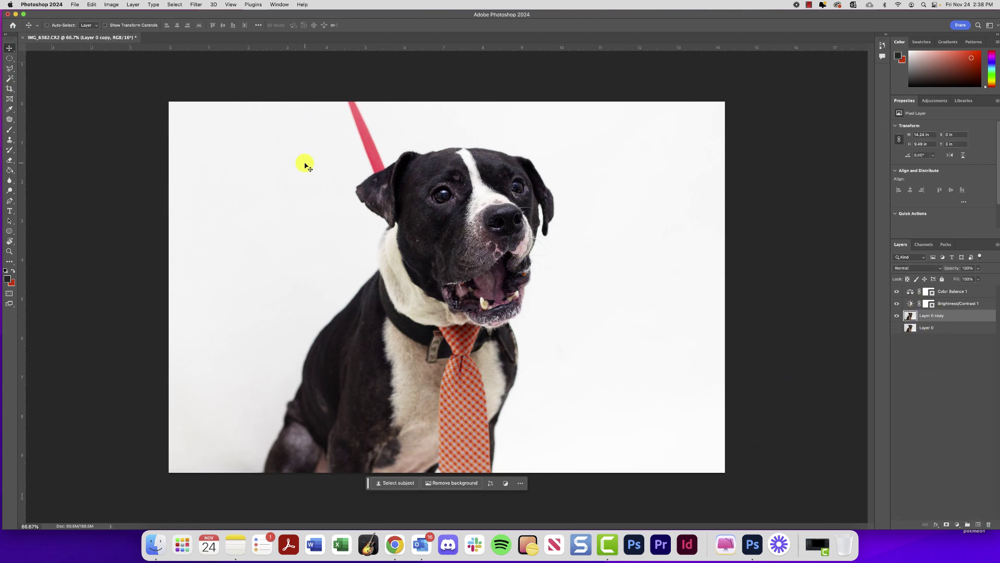
{"action": "left_click", "coordinate": [7, 133]}
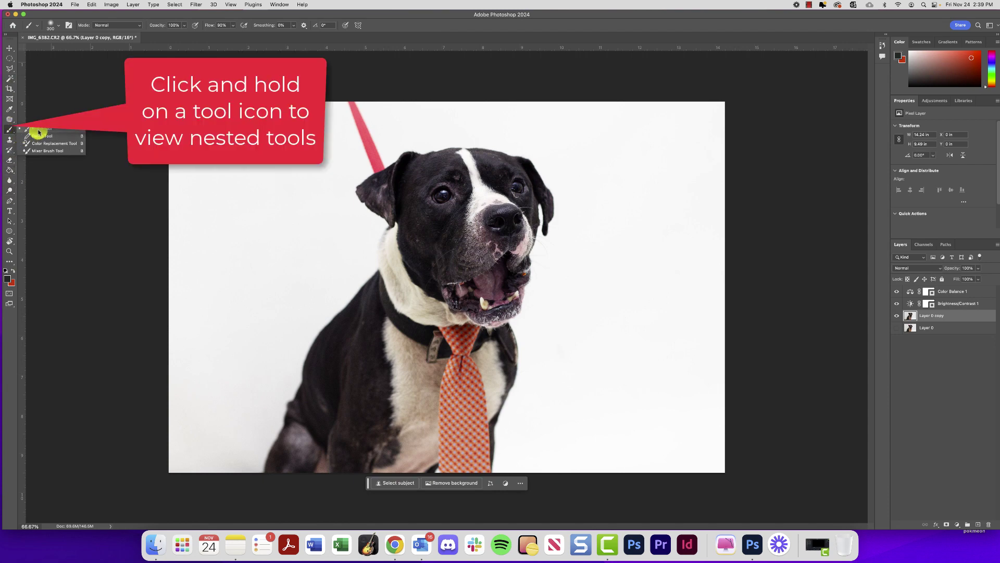
{"action": "left_click", "coordinate": [56, 26]}
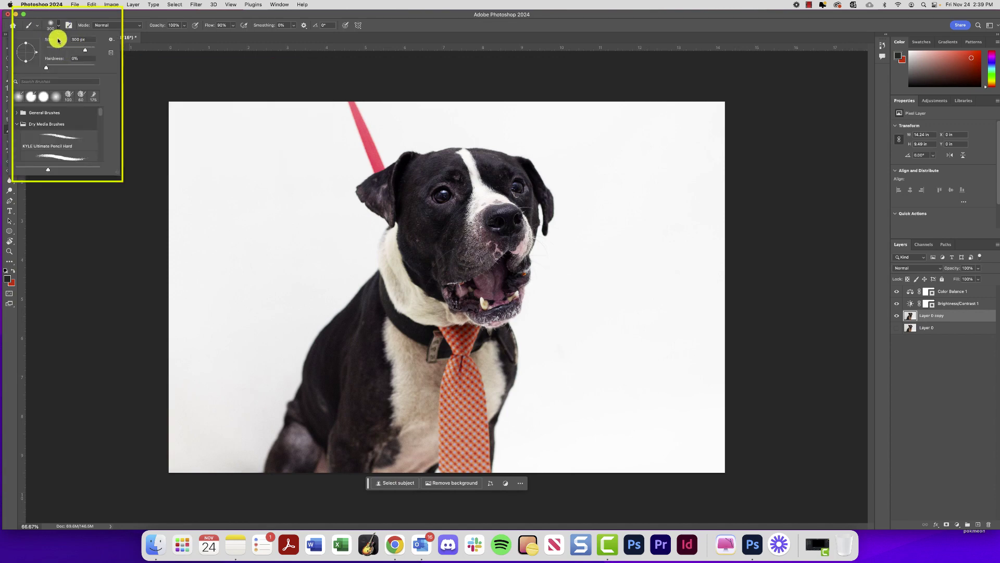
{"action": "mouse_move", "coordinate": [85, 50]}
{"action": "left_mouse_down"}
{"action": "mouse_move", "coordinate": [70, 48]}
{"action": "mouse_move", "coordinate": [85, 51]}
{"action": "left_mouse_up"}
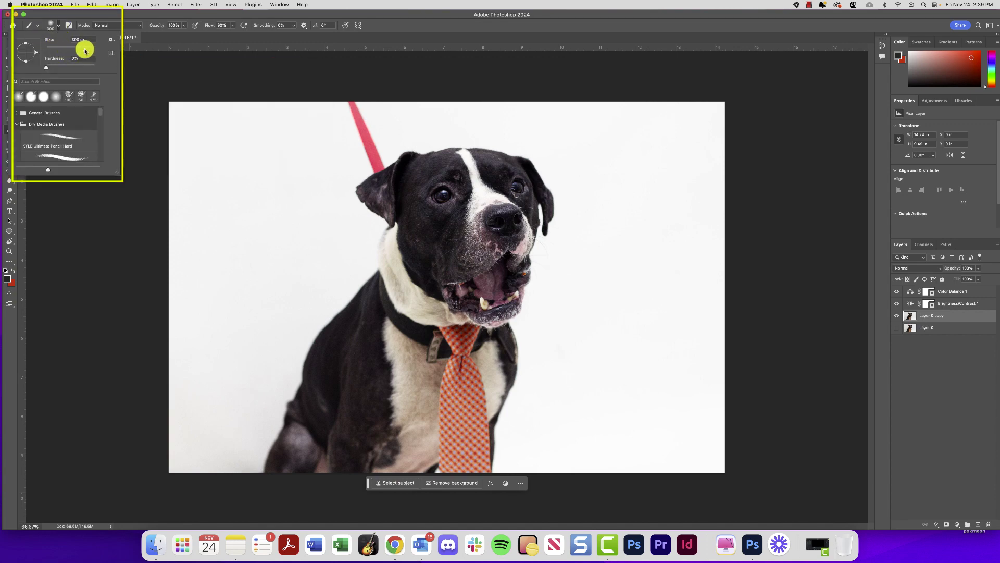
{"action": "key", "text": "bracketright"}
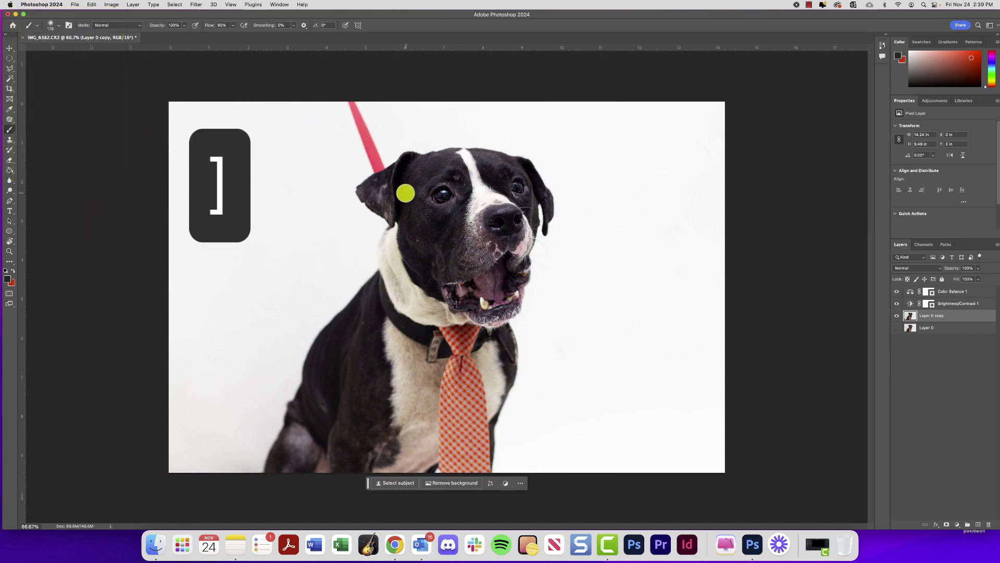
{"action": "key", "text": "bracketright"}
{"action": "key", "text": "bracketright"}
{"action": "key", "text": "bracketright"}
{"action": "key", "text": "bracketright"}
{"action": "key", "text": "bracketright"}
{"action": "key", "text": "bracketright"}
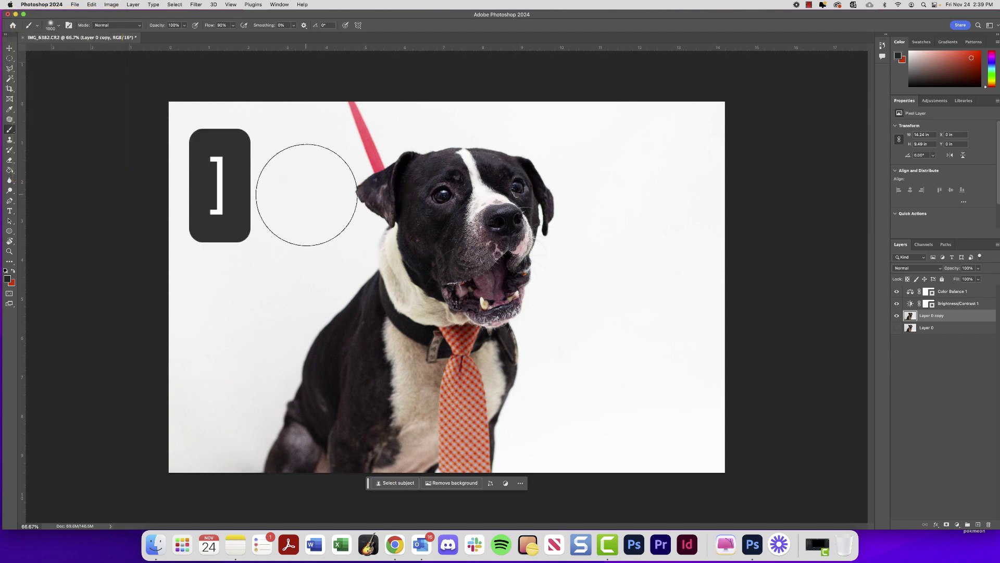
{"action": "key", "text": "bracketleft"}
{"action": "key", "text": "bracketleft"}
{"action": "key", "text": "bracketleft"}
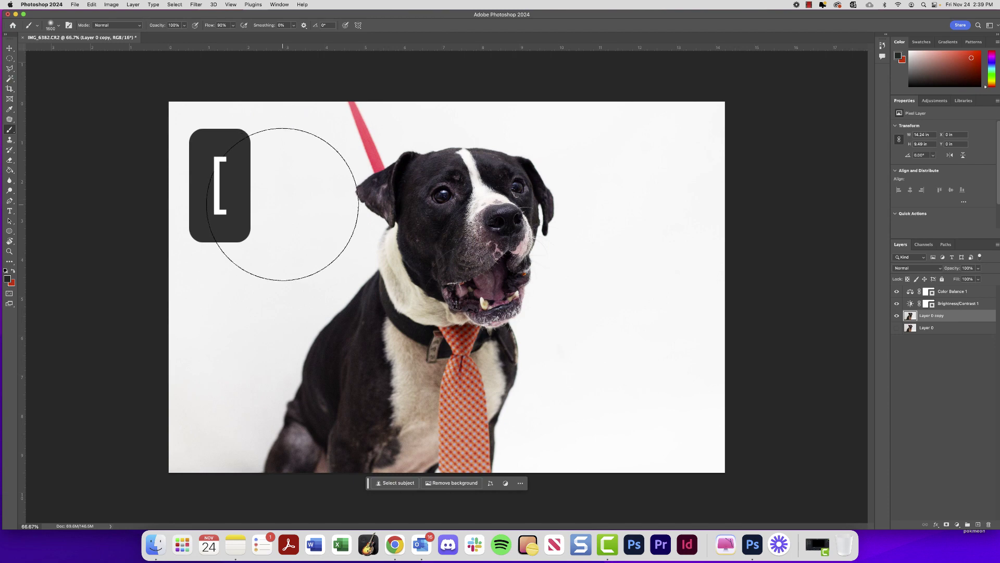
{"action": "key", "text": "bracketleft"}
{"action": "key", "text": "bracketleft"}
{"action": "key", "text": "bracketleft"}
{"action": "key", "text": "bracketleft"}
{"action": "key", "text": "bracketleft"}
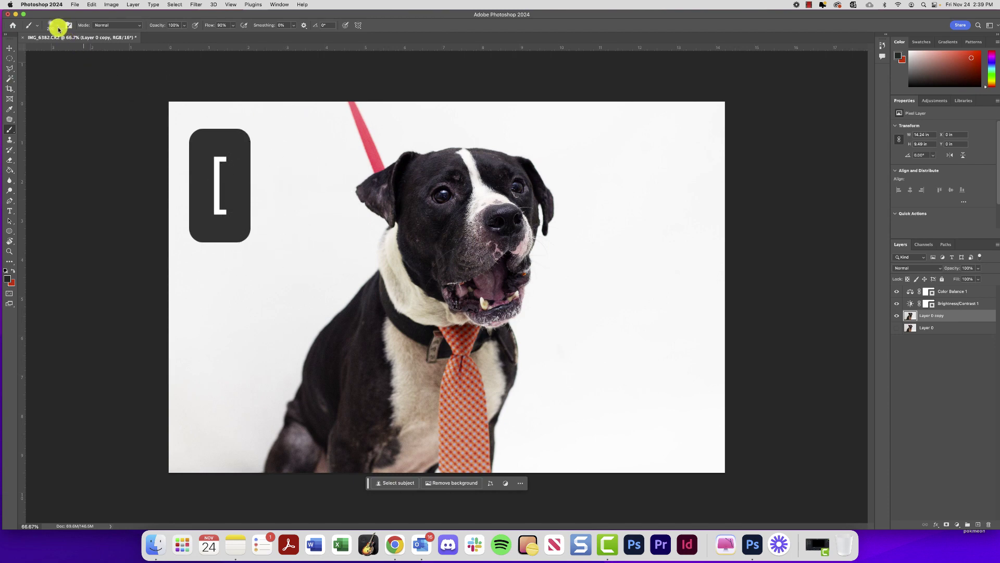
Set the brush hardness to 100% and select the Color Balance 1 layer
{"action": "left_click", "coordinate": [59, 25]}
{"action": "mouse_move", "coordinate": [67, 67]}
{"action": "left_mouse_down"}
{"action": "mouse_move", "coordinate": [49, 67]}
{"action": "mouse_move", "coordinate": [99, 67]}
{"action": "left_mouse_up"}
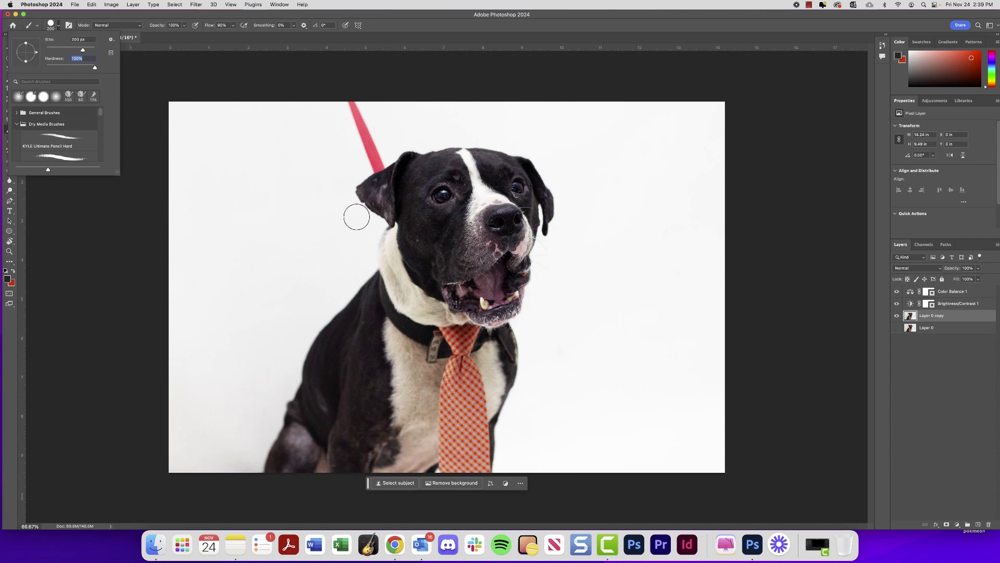
{"action": "left_click", "coordinate": [952, 291]}
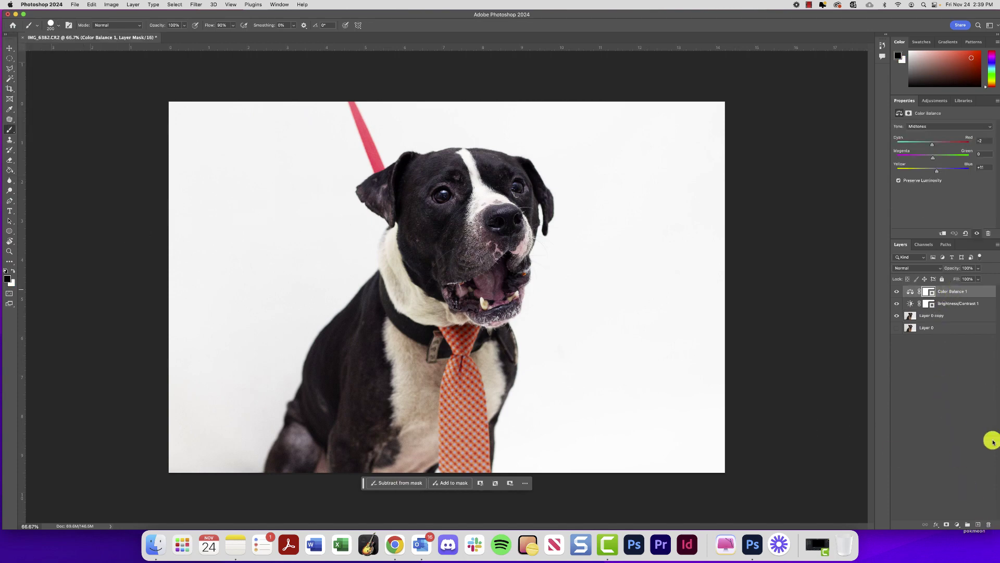
Paint dark test dabs on a new layer, softening the brush to 0% hardness
{"action": "left_click", "coordinate": [978, 525]}
{"action": "left_click_drag", "start_coordinate": [263, 192], "coordinate": [259, 199]}
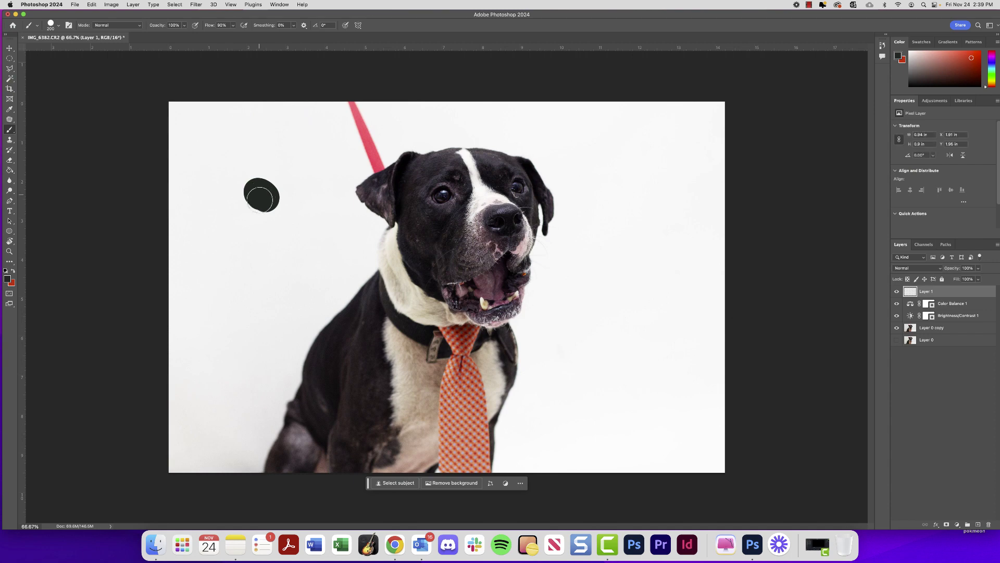
{"action": "left_click", "coordinate": [50, 25]}
{"action": "mouse_move", "coordinate": [52, 68]}
{"action": "left_mouse_down"}
{"action": "mouse_move", "coordinate": [66, 66]}
{"action": "mouse_move", "coordinate": [31, 66]}
{"action": "left_mouse_up"}
{"action": "left_click_drag", "start_coordinate": [249, 138], "coordinate": [272, 141]}
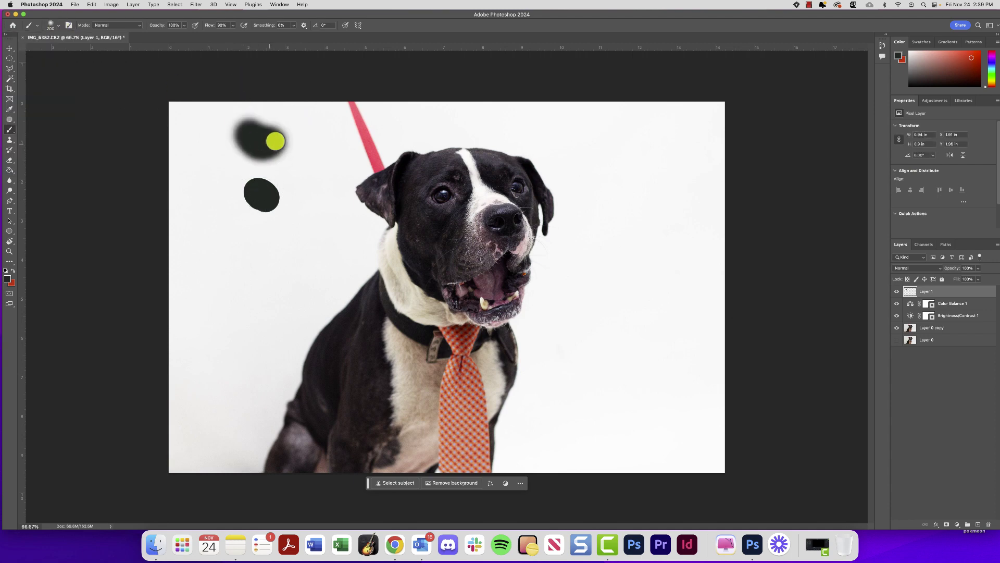
Browse the enlarged brush preset list and collapse the Dry Media Brushes folder
{"action": "left_click", "coordinate": [53, 25]}
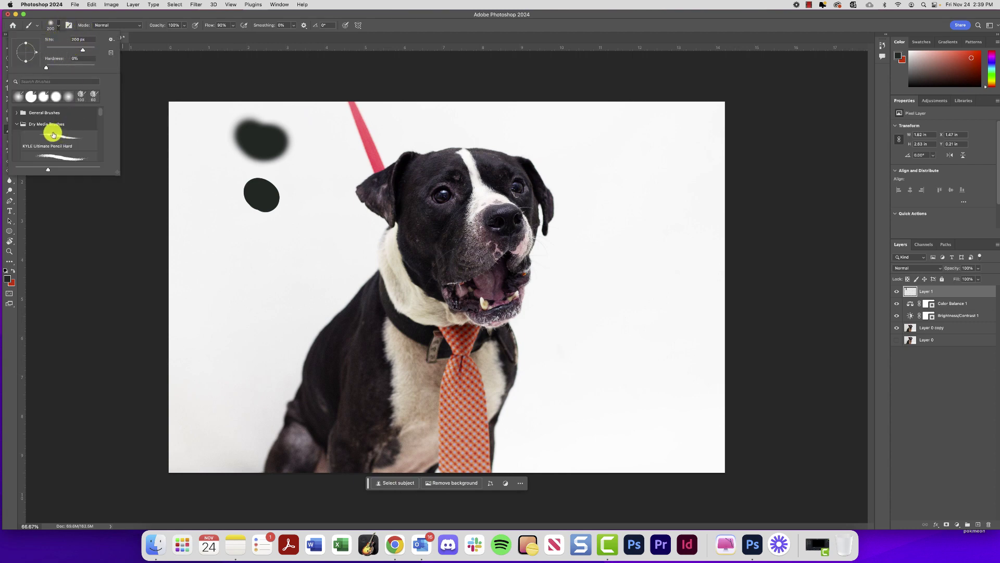
{"action": "mouse_move", "coordinate": [116, 171]}
{"action": "left_mouse_down"}
{"action": "mouse_move", "coordinate": [140, 357]}
{"action": "mouse_move", "coordinate": [178, 390]}
{"action": "mouse_move", "coordinate": [137, 405]}
{"action": "left_mouse_up"}
{"action": "scroll", "coordinate": [41, 149], "scroll_direction": "down", "scroll_amount": 3}
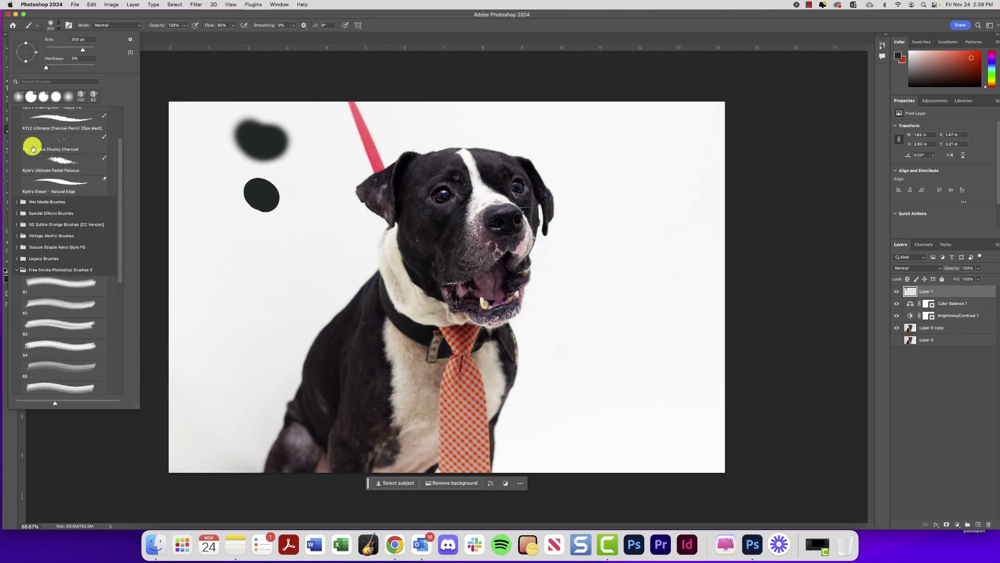
{"action": "scroll", "coordinate": [21, 133], "scroll_direction": "up", "scroll_amount": 3}
{"action": "left_click", "coordinate": [16, 123]}
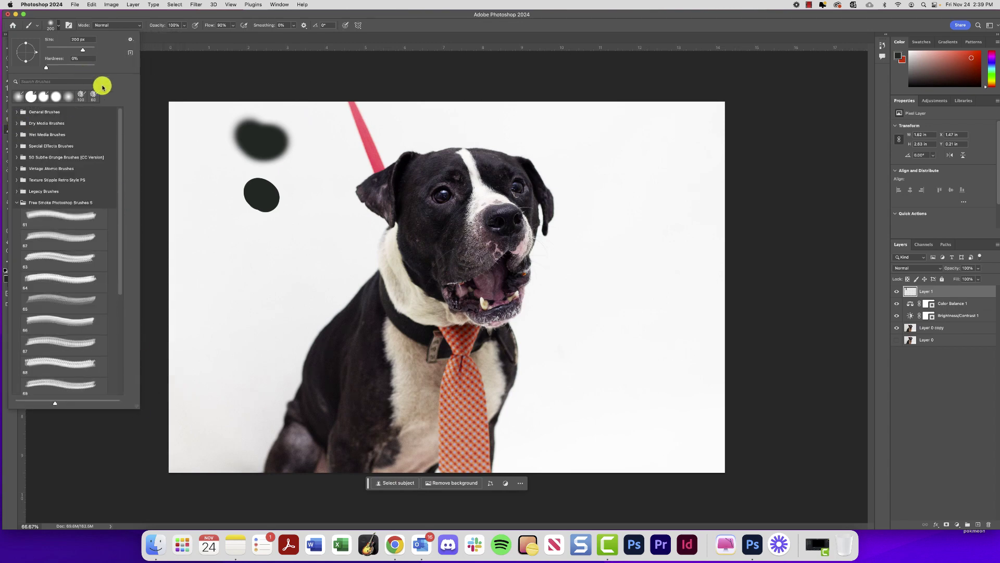
{"action": "left_click", "coordinate": [131, 39]}
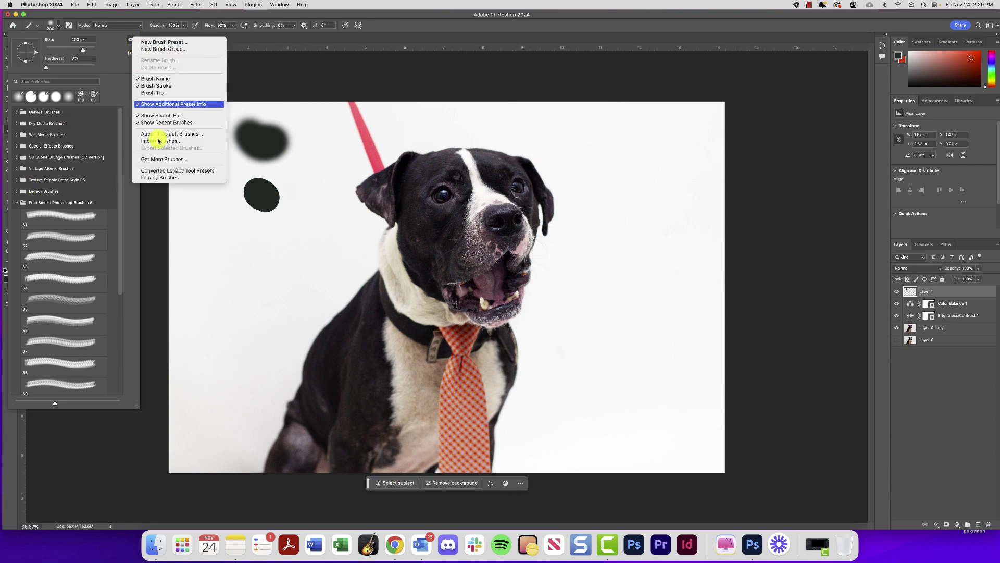
{"action": "left_click", "coordinate": [130, 41]}
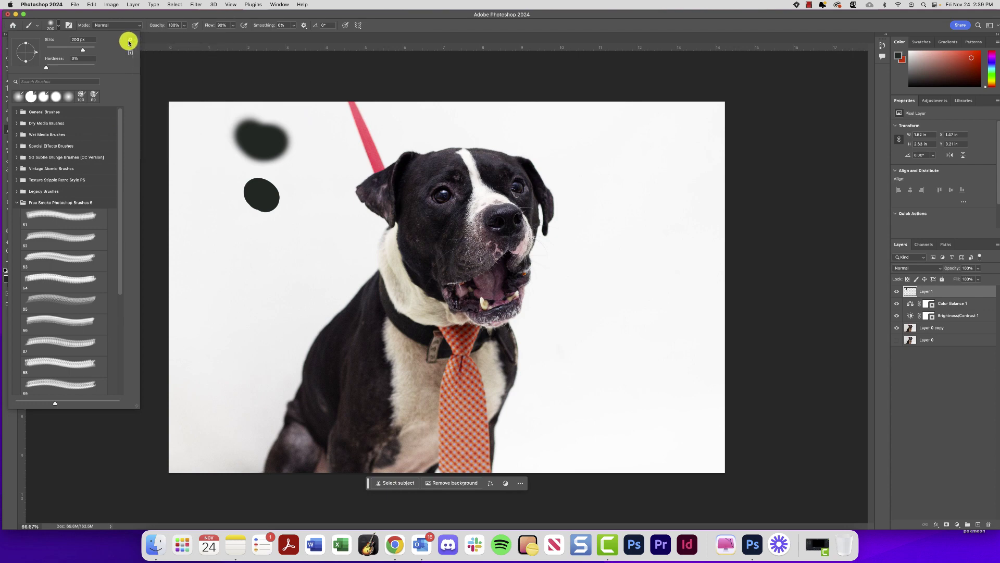
Close the brush picker, delete the test-dab layer, and add a fresh empty top layer
{"action": "left_click", "coordinate": [184, 68]}
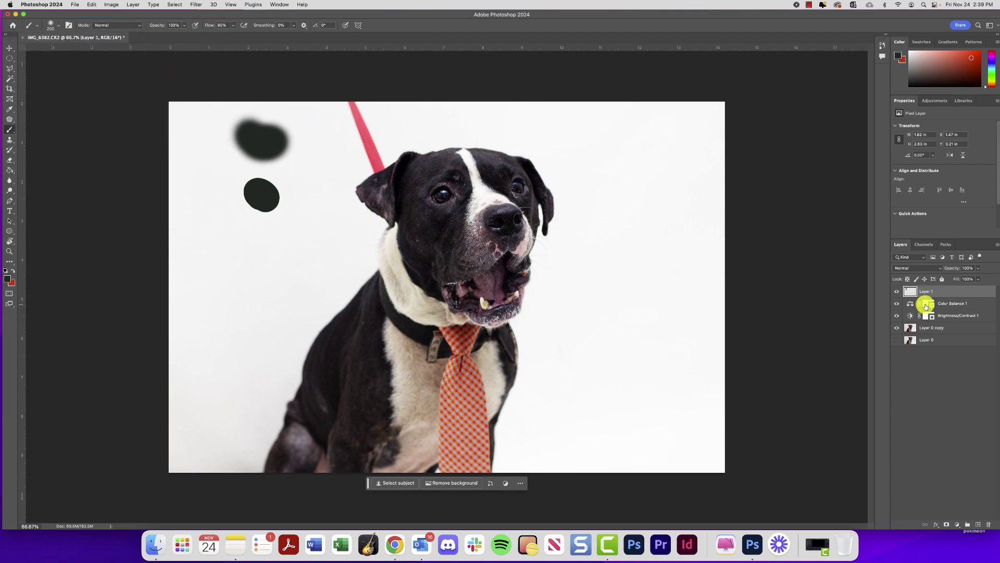
{"action": "mouse_move", "coordinate": [933, 288]}
{"action": "left_mouse_down"}
{"action": "mouse_move", "coordinate": [963, 413]}
{"action": "mouse_move", "coordinate": [970, 513]}
{"action": "mouse_move", "coordinate": [986, 523]}
{"action": "left_mouse_up"}
{"action": "left_click", "coordinate": [976, 524]}
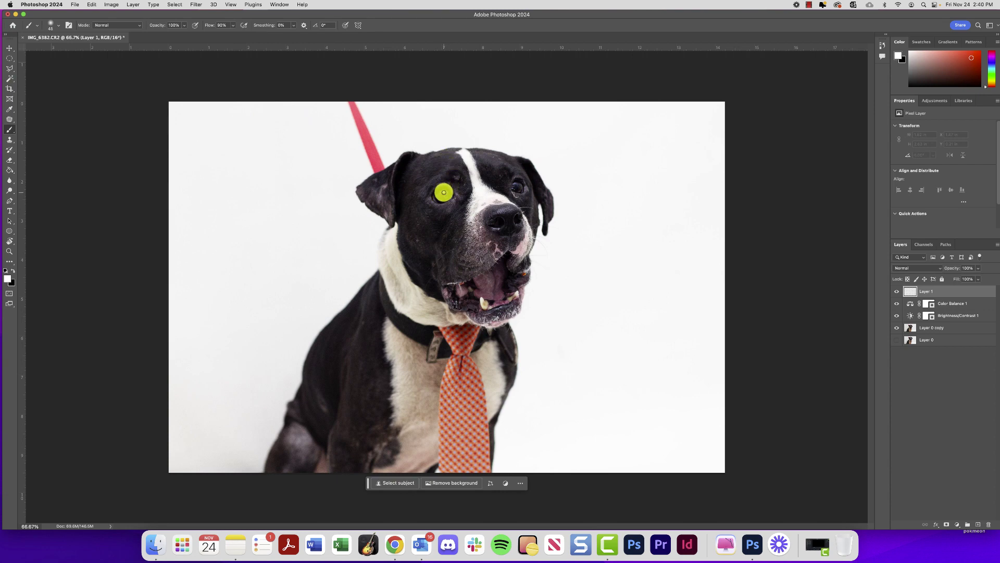
Paint a white eye dab, lower Layer 1's opacity to 70%, compare visibility, and undo a nose stroke
{"action": "left_click", "coordinate": [444, 192]}
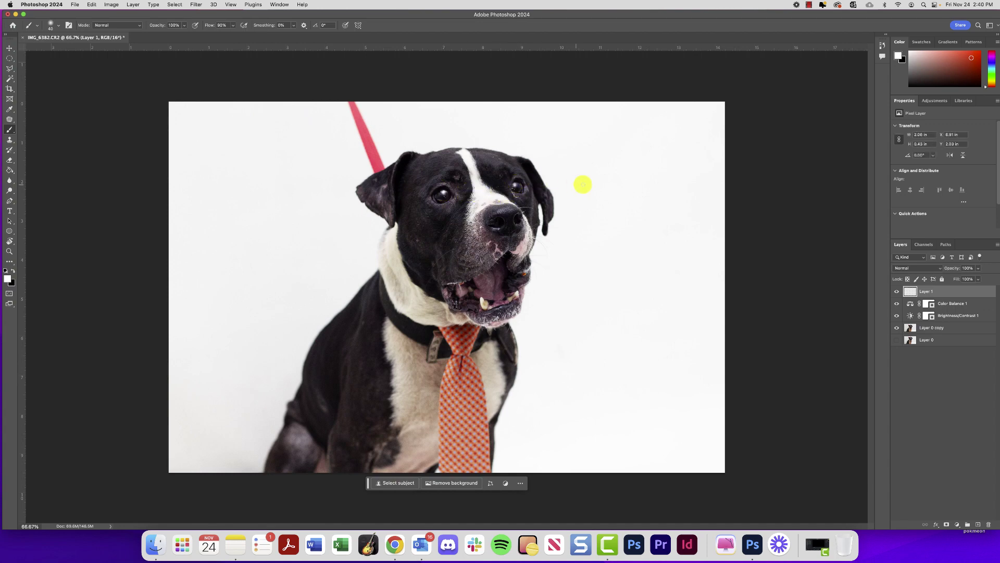
{"action": "left_click", "coordinate": [978, 268]}
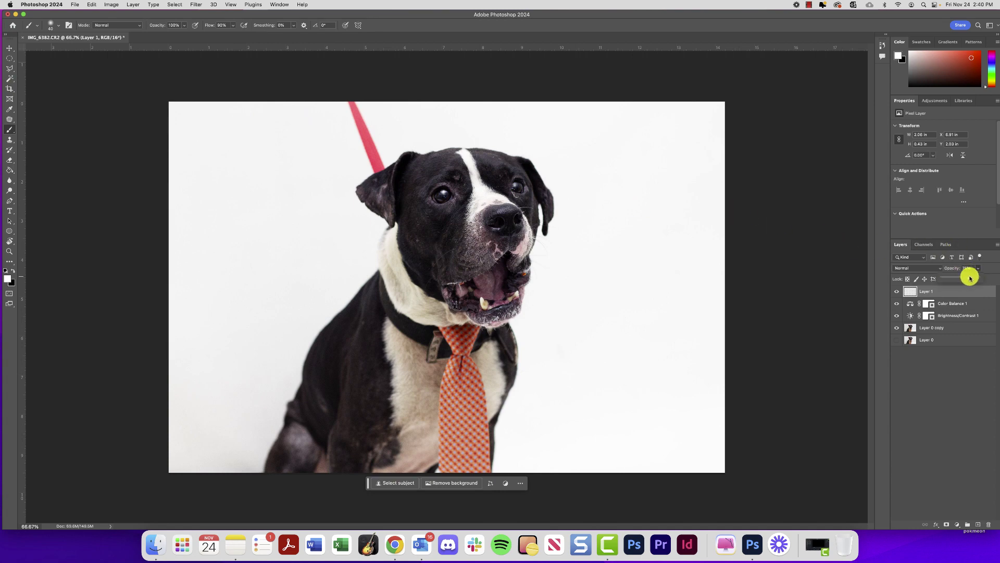
{"action": "left_click", "coordinate": [896, 291]}
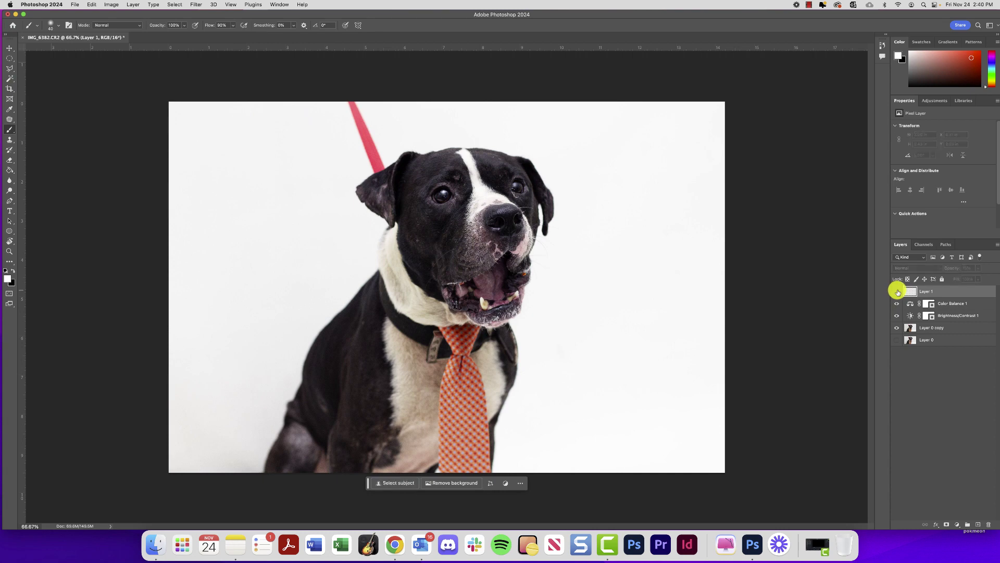
{"action": "left_click", "coordinate": [897, 292]}
{"action": "left_click", "coordinate": [897, 292]}
{"action": "left_click", "coordinate": [897, 292]}
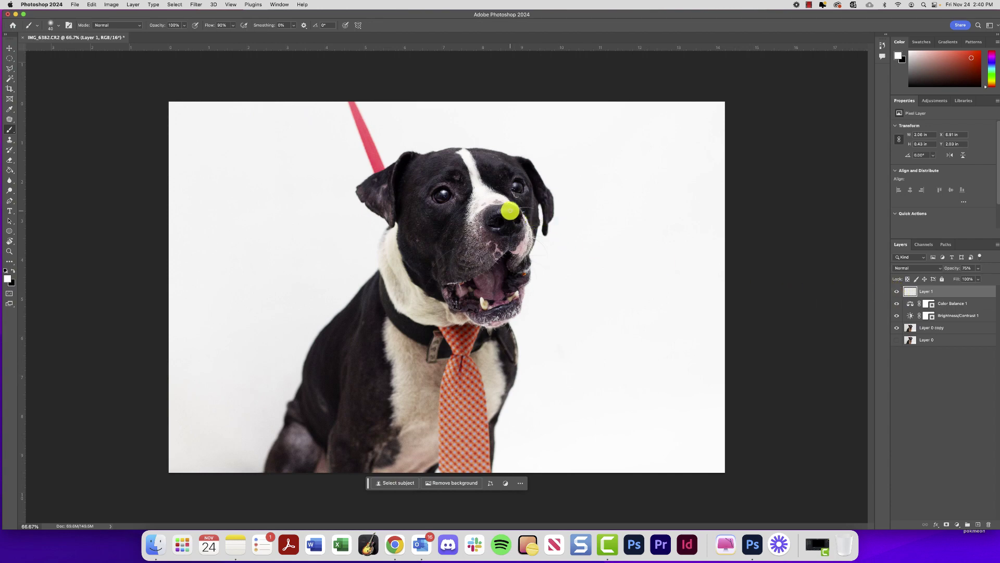
{"action": "left_click_drag", "start_coordinate": [522, 207], "coordinate": [514, 207]}
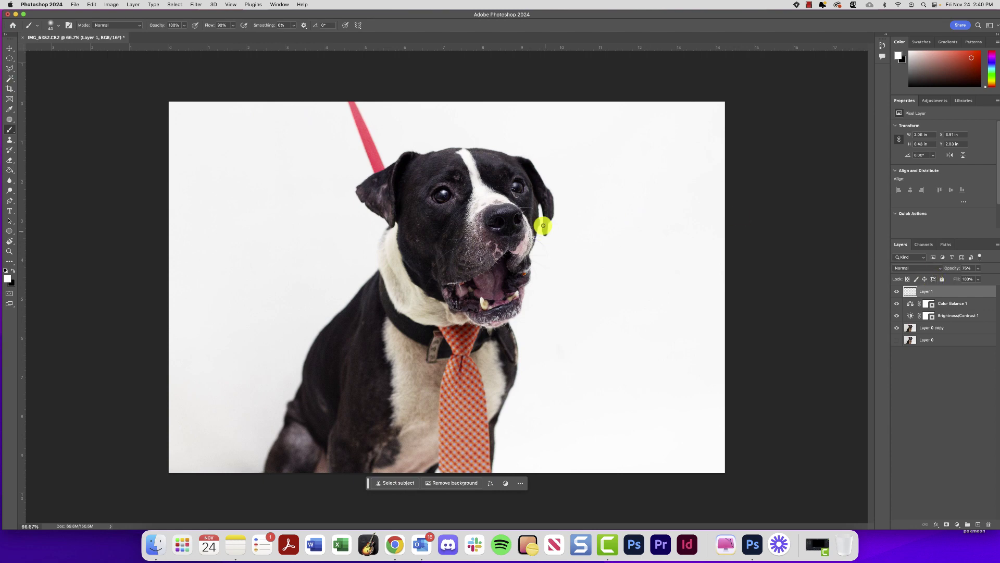
{"action": "key", "text": "super+z"}
Add Layer 2 and paint a white dab on the dog's nose
{"action": "left_click", "coordinate": [978, 524]}
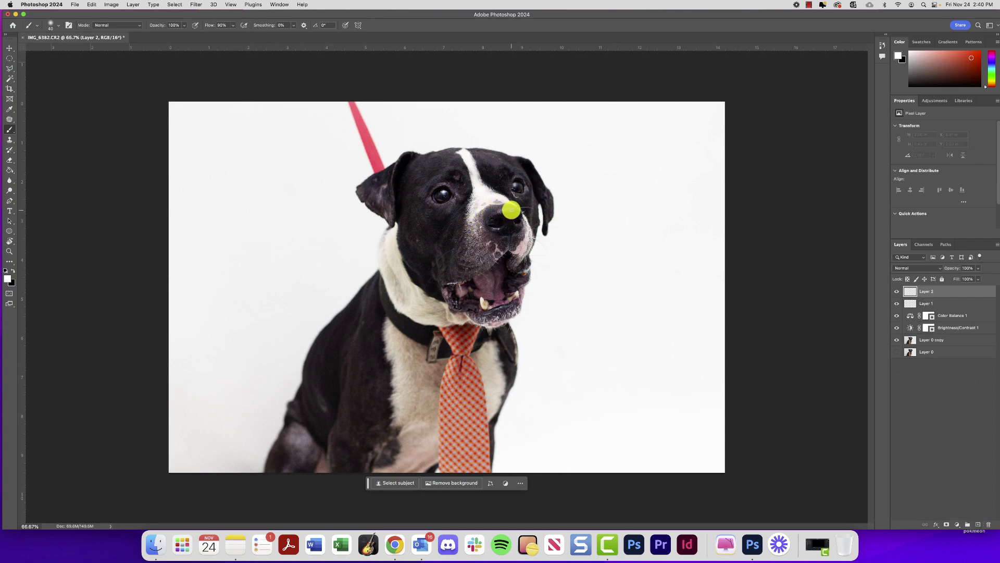
{"action": "left_click", "coordinate": [503, 210]}
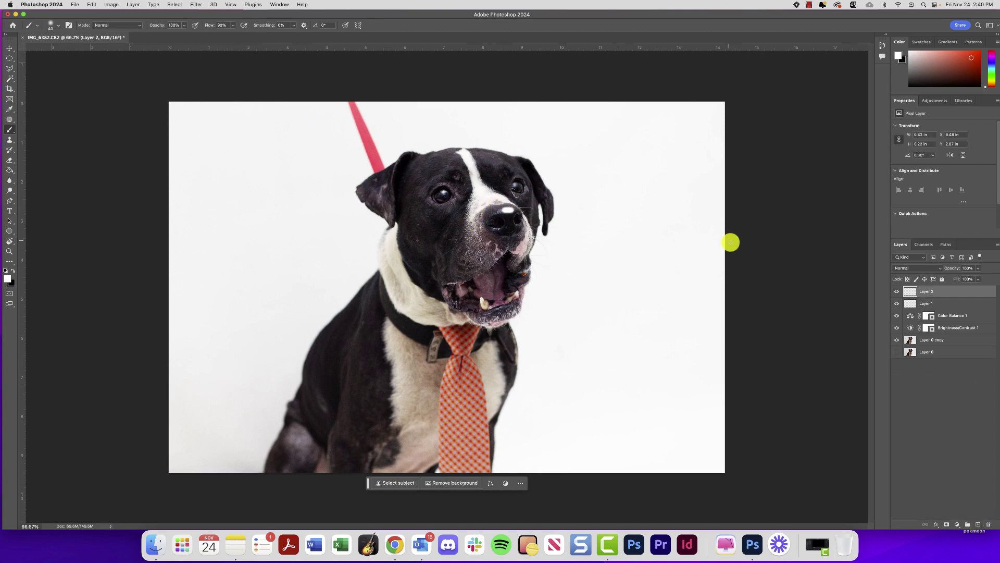
{"action": "left_click", "coordinate": [902, 268]}
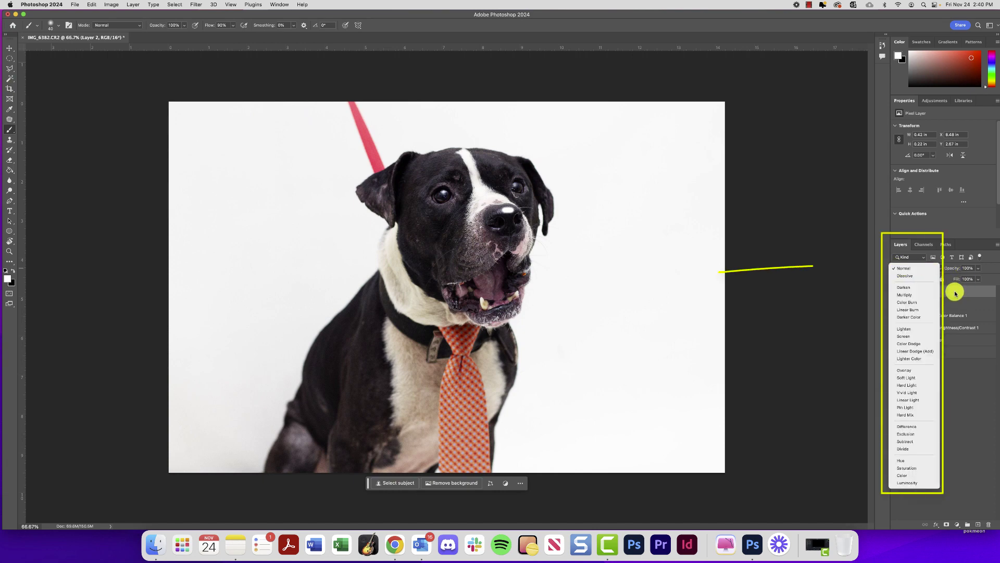
{"action": "left_click", "coordinate": [955, 293]}
Try Darken and Color Burn blend modes on Layer 2, settling on Overlay
{"action": "left_click", "coordinate": [919, 269]}
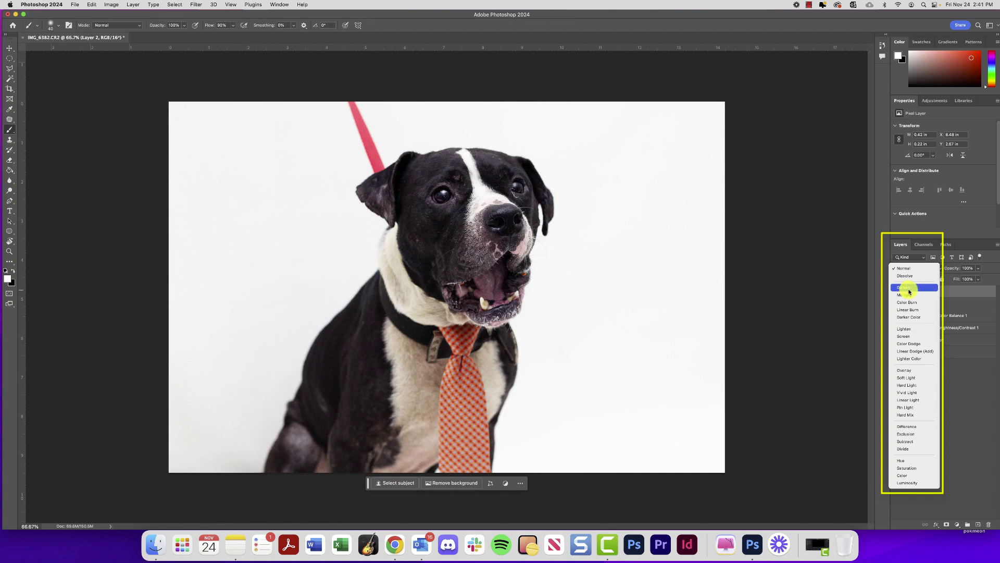
{"action": "left_click", "coordinate": [905, 288]}
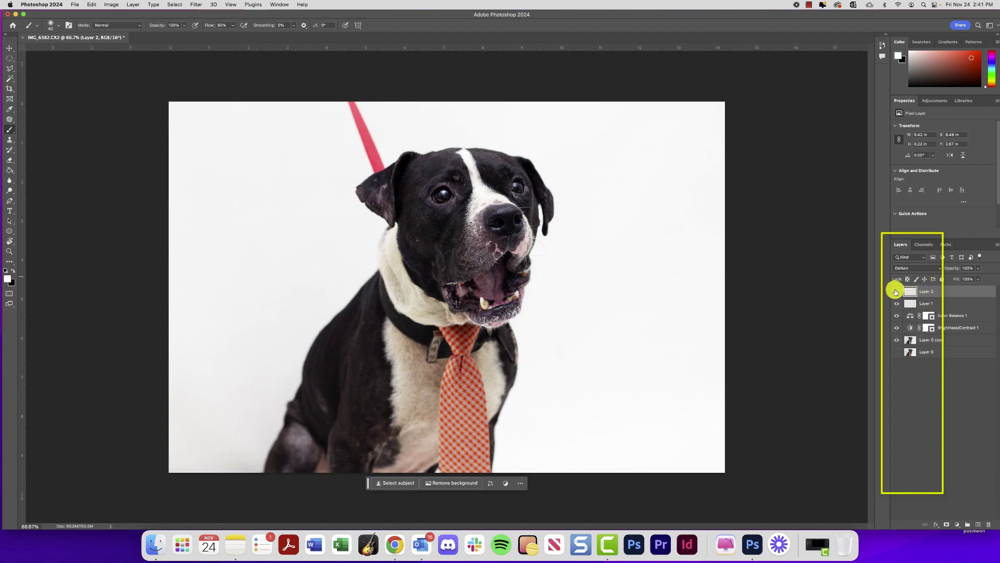
{"action": "left_click", "coordinate": [919, 272]}
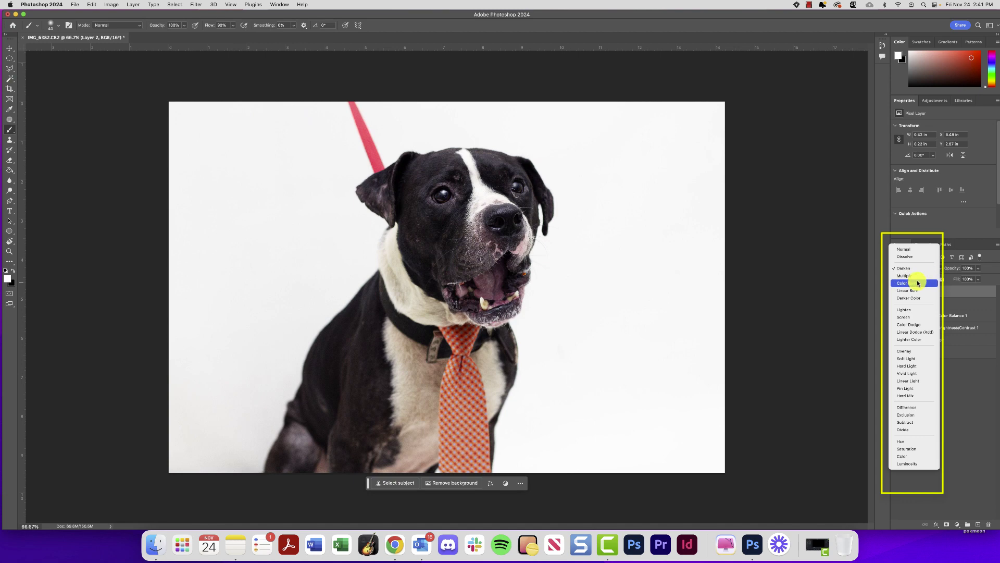
{"action": "left_click", "coordinate": [916, 284]}
{"action": "left_click", "coordinate": [921, 271]}
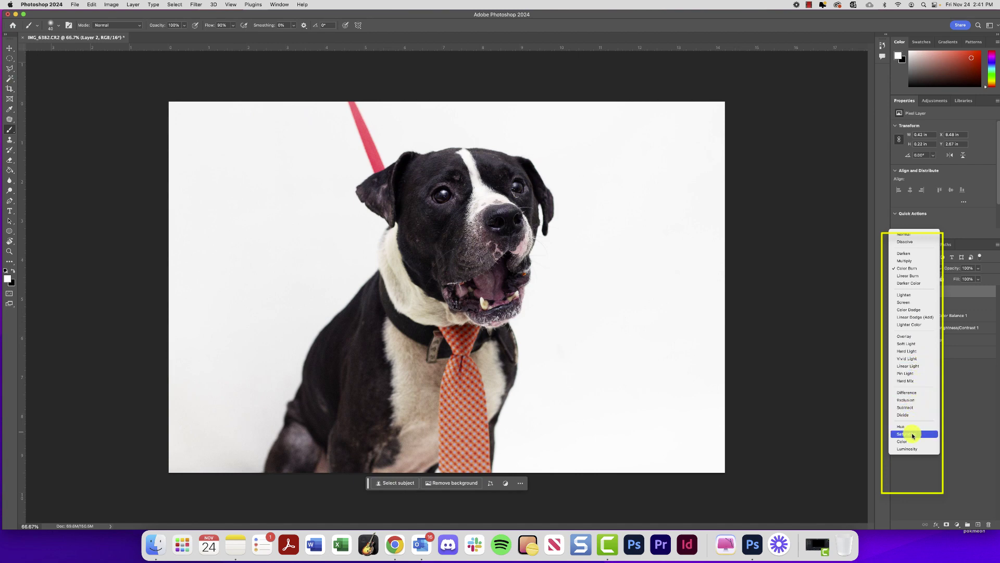
{"action": "left_click", "coordinate": [908, 336]}
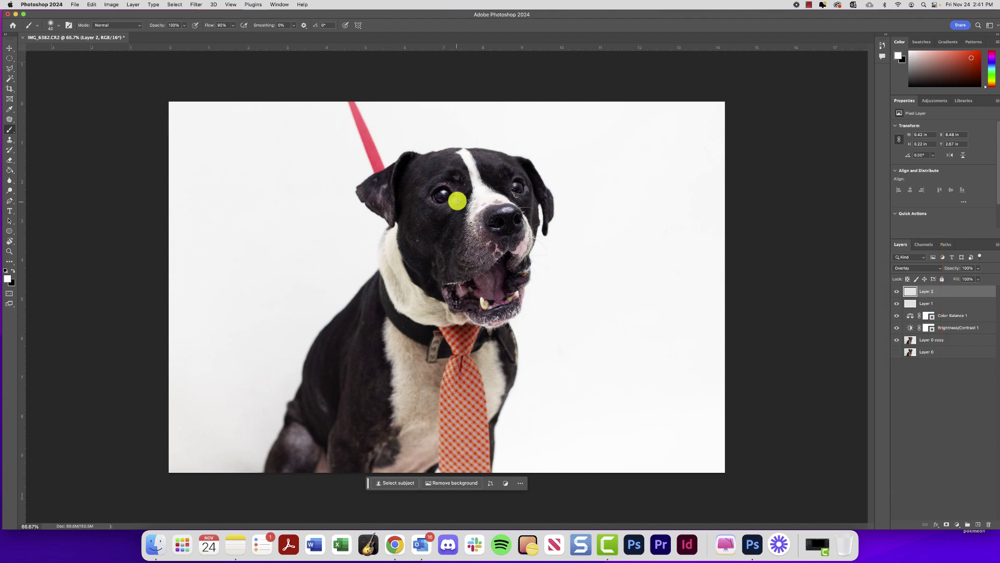
Hide Layer 1 and paint white catchlights in both eyes with a 30–50 px brush
{"action": "key", "text": "bracketleft"}
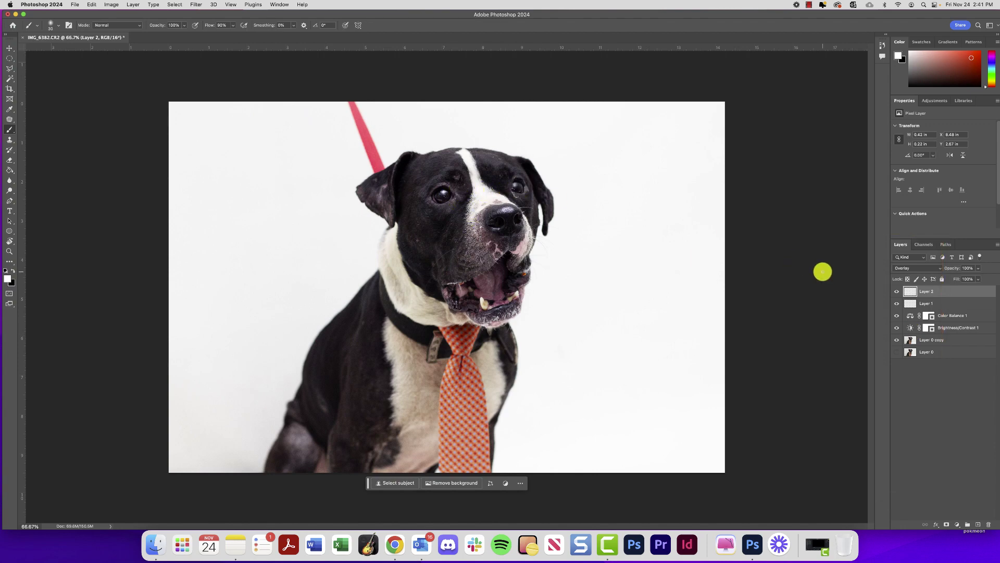
{"action": "left_click", "coordinate": [896, 303]}
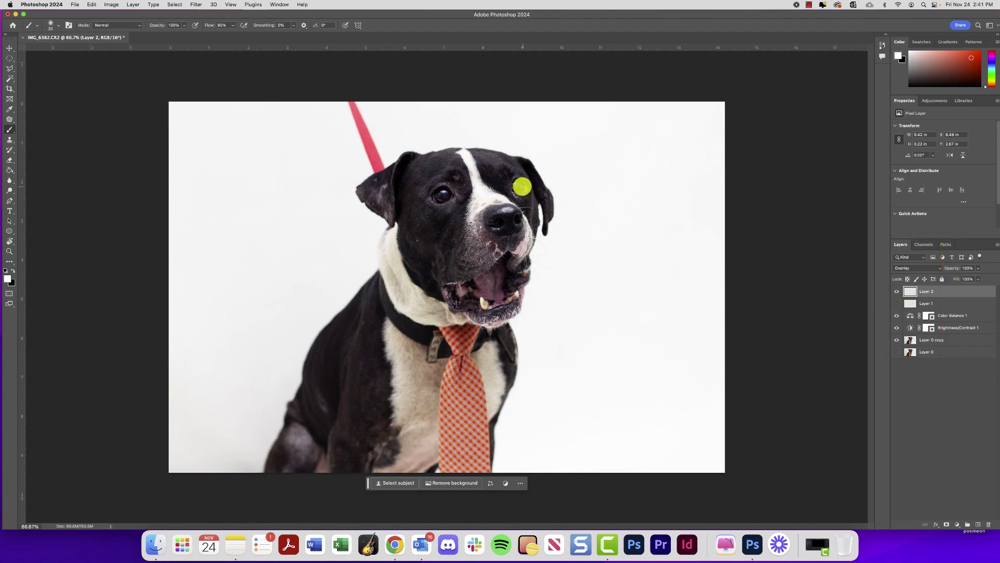
{"action": "key", "text": "bracketright"}
{"action": "key", "text": "bracketright"}
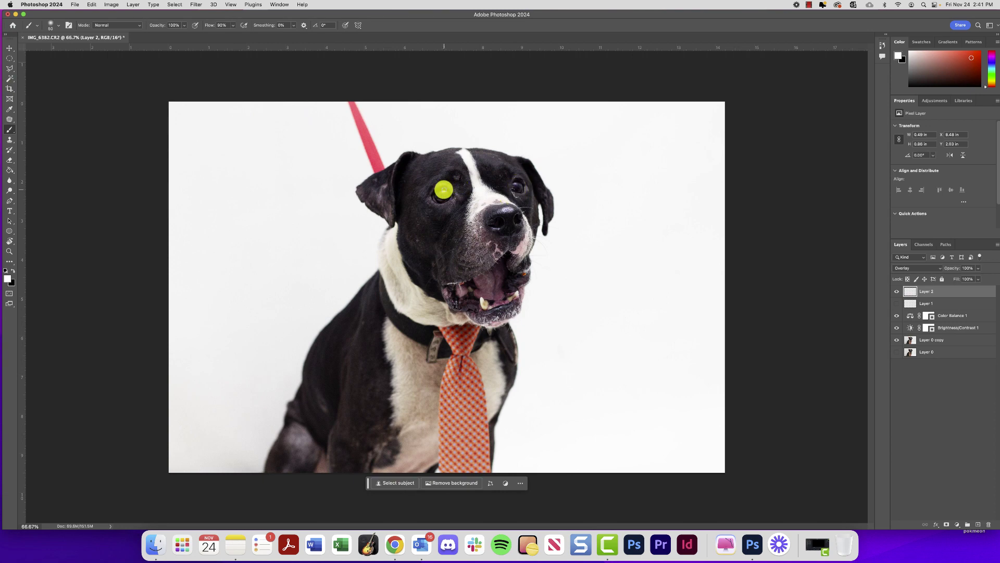
{"action": "left_click", "coordinate": [443, 191]}
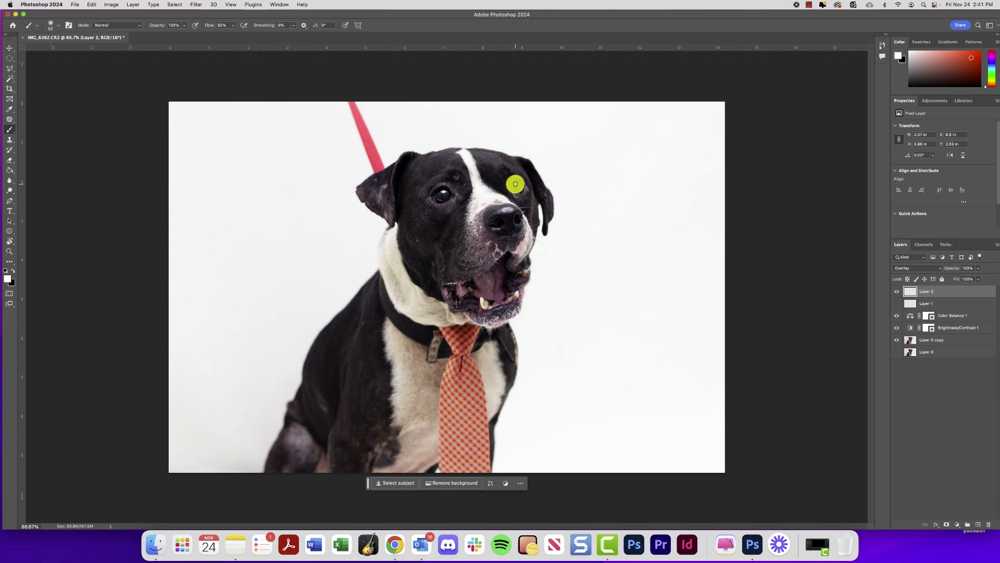
{"action": "left_click", "coordinate": [515, 183]}
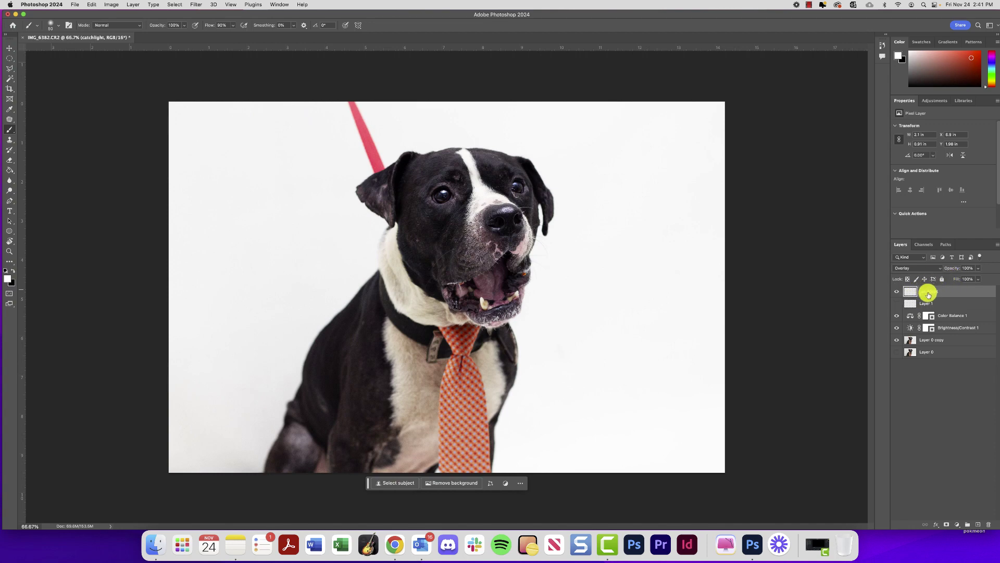
Rename the bottom layers, naming Layer 0 copy 'dog'
{"action": "left_click", "coordinate": [928, 351]}
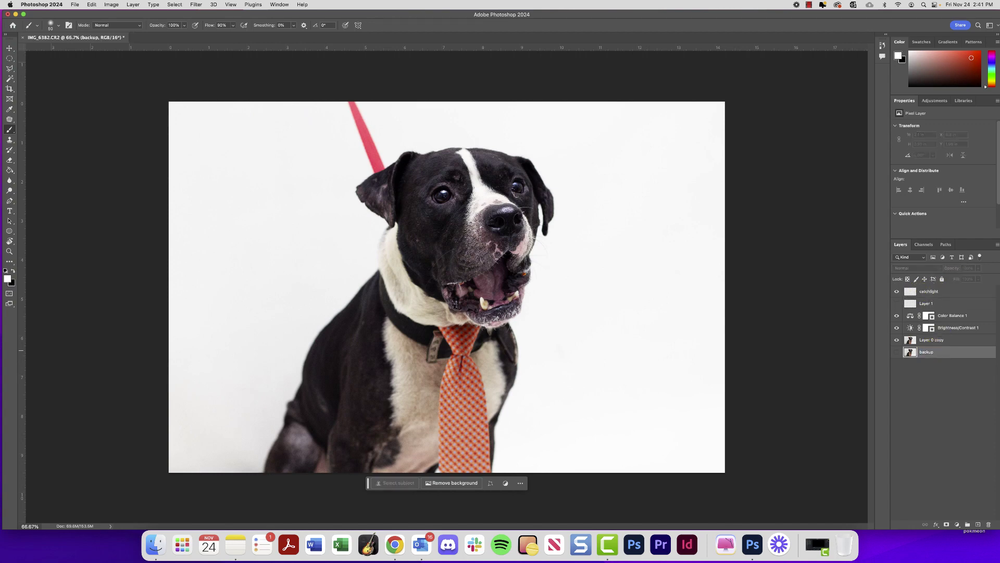
{"action": "double_click", "coordinate": [927, 340]}
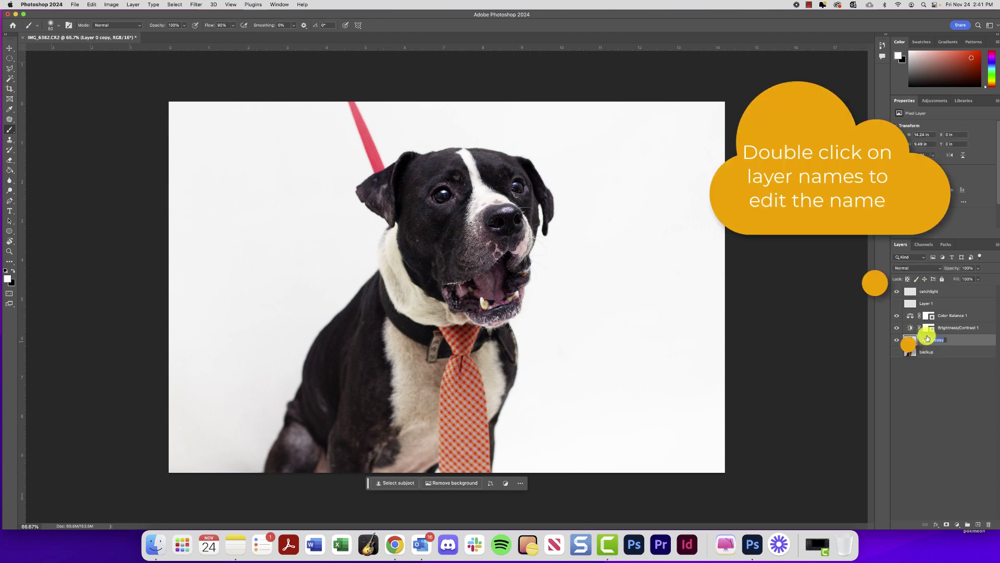
{"action": "type", "text": "dog"}
{"action": "key", "text": "Return"}
Delete the empty Layer 1, select catchlight and make white the foreground colour
{"action": "left_click", "coordinate": [935, 302]}
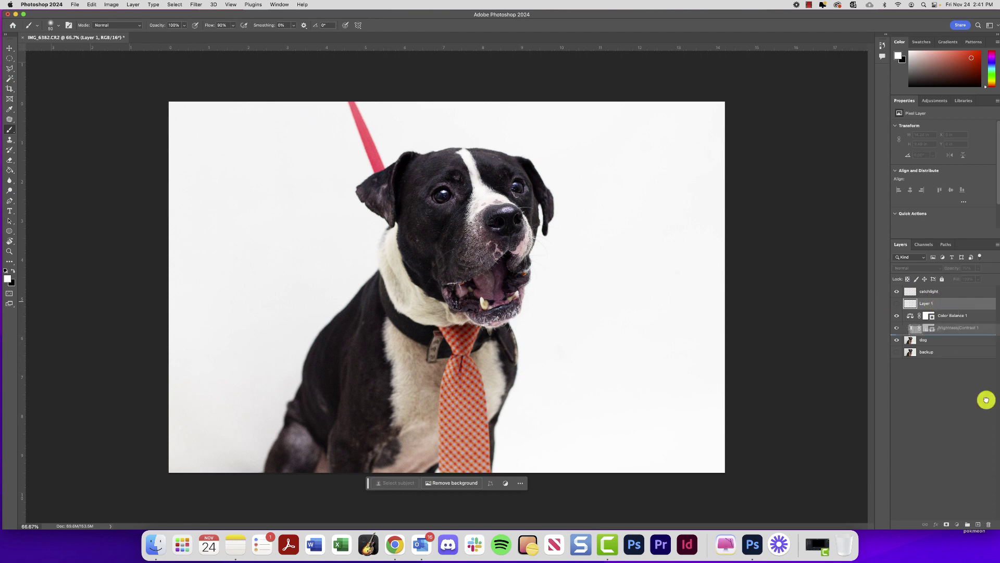
{"action": "left_click", "coordinate": [988, 524]}
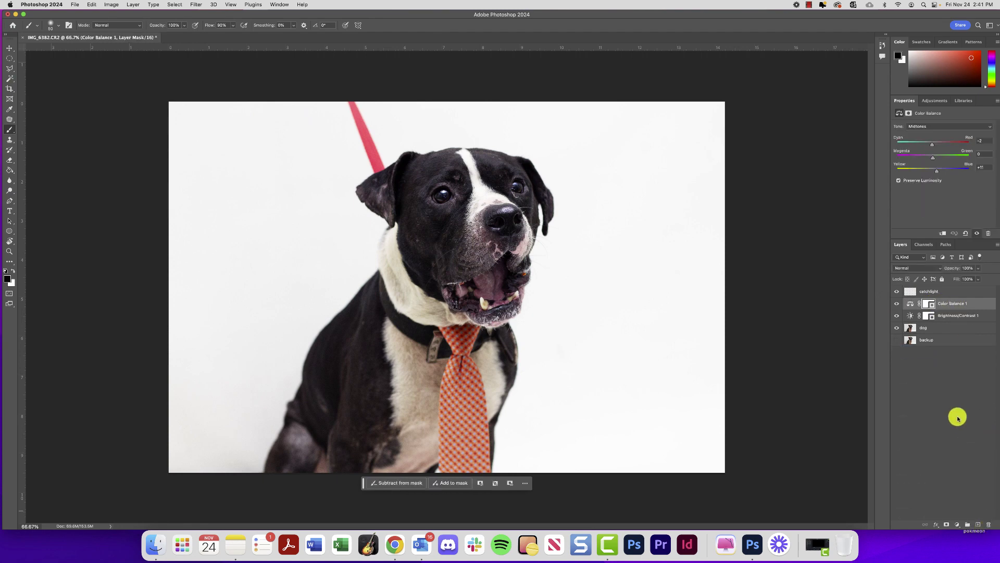
{"action": "left_click", "coordinate": [932, 293]}
{"action": "key", "text": "x"}
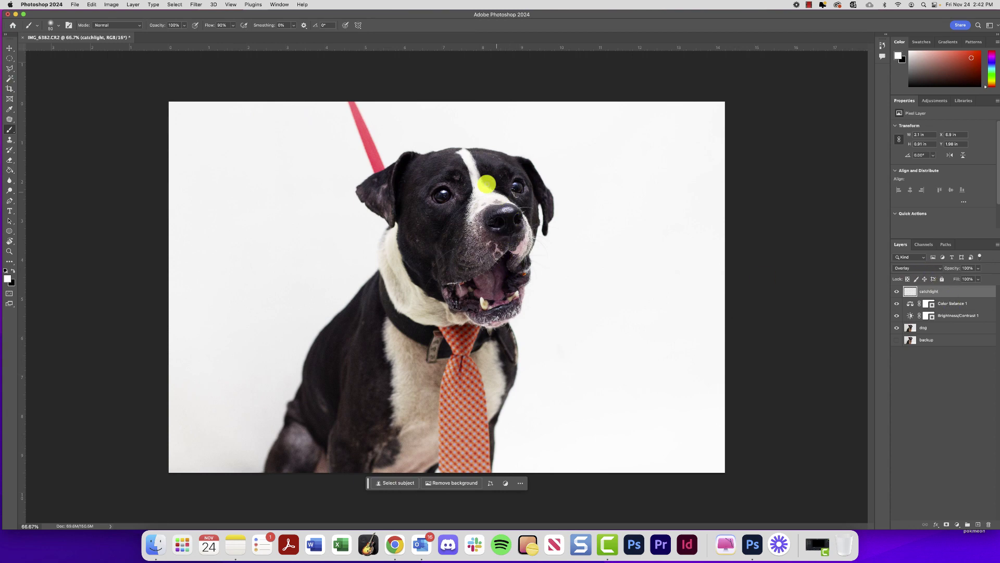
Choose the Spot Healing Brush at size 70 and target the dog layer
{"action": "left_click", "coordinate": [9, 122]}
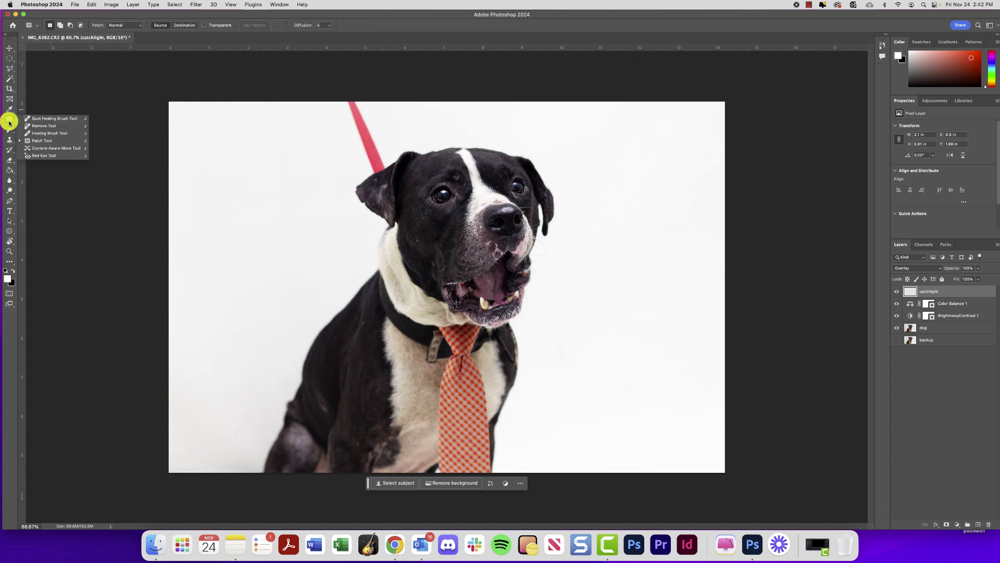
{"action": "left_click", "coordinate": [45, 120]}
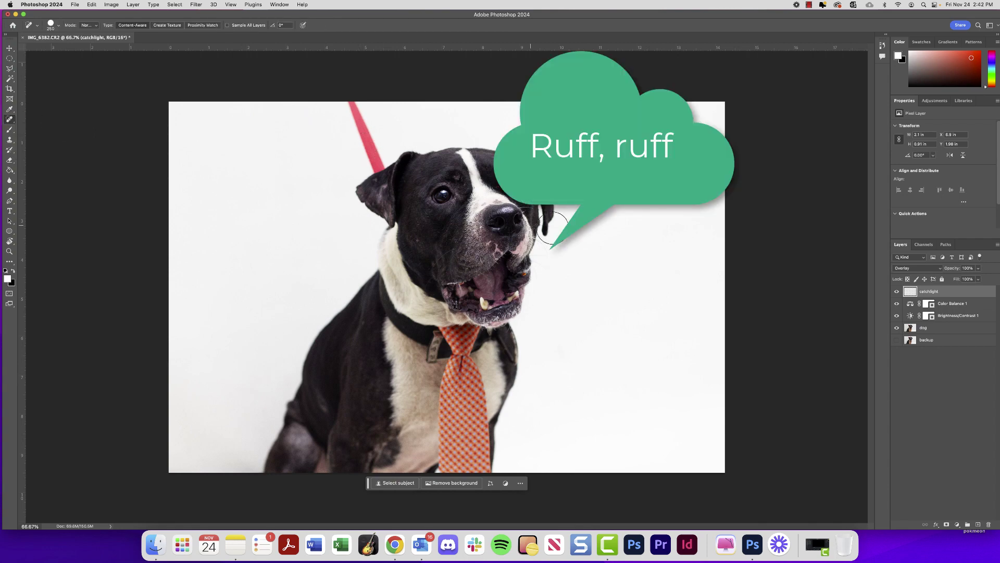
{"action": "key", "text": "bracketleft"}
{"action": "key", "text": "bracketleft"}
{"action": "key", "text": "bracketleft"}
{"action": "key", "text": "bracketleft"}
{"action": "key", "text": "bracketleft"}
{"action": "key", "text": "bracketleft"}
{"action": "key", "text": "bracketleft"}
{"action": "key", "text": "bracketleft"}
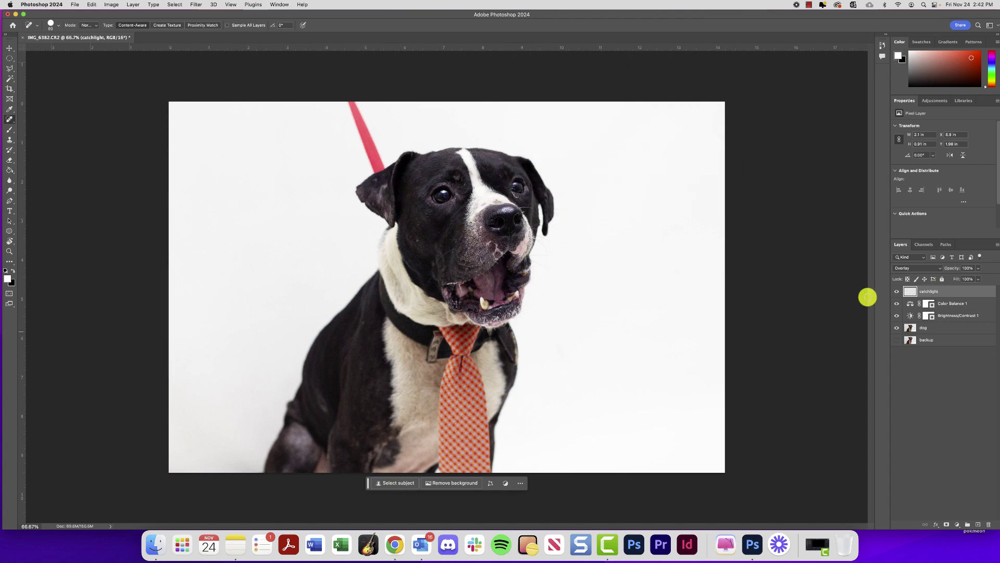
{"action": "left_click", "coordinate": [923, 328]}
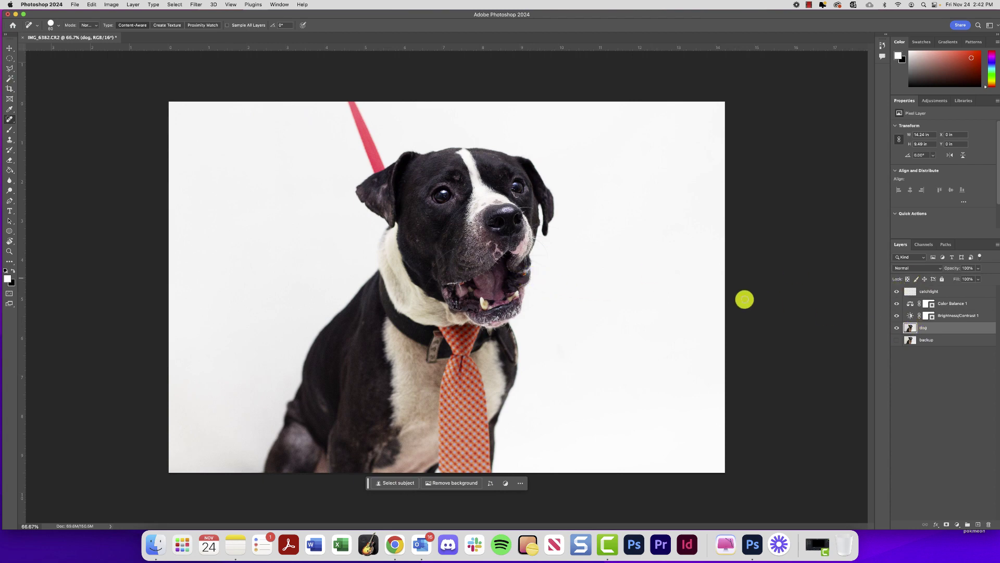
{"action": "left_click_drag", "start_coordinate": [909, 329], "coordinate": [526, 275]}
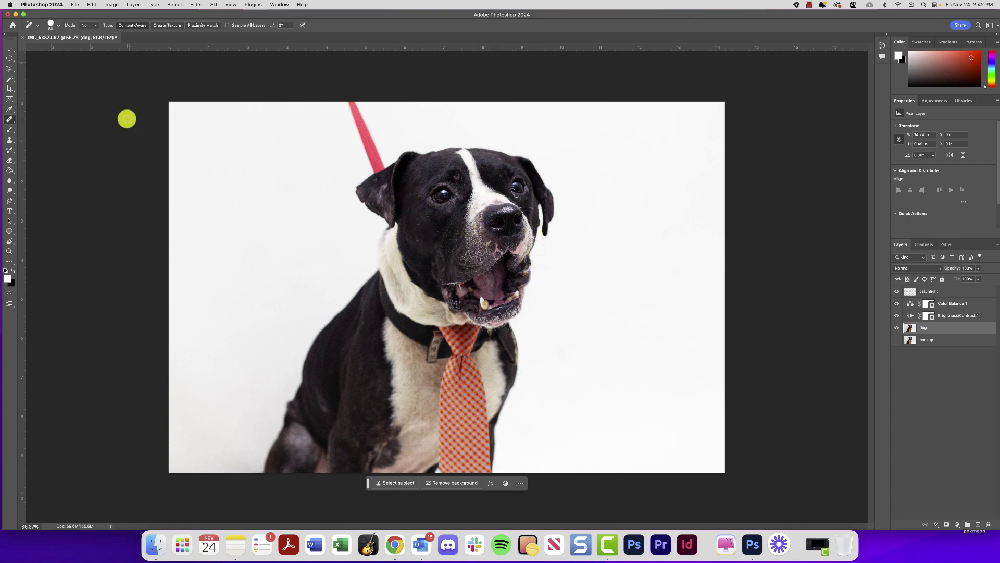
Fine-tune the healing brush size over the dog's muzzle and bring up the healing tools list
{"action": "right_click", "coordinate": [8, 122]}
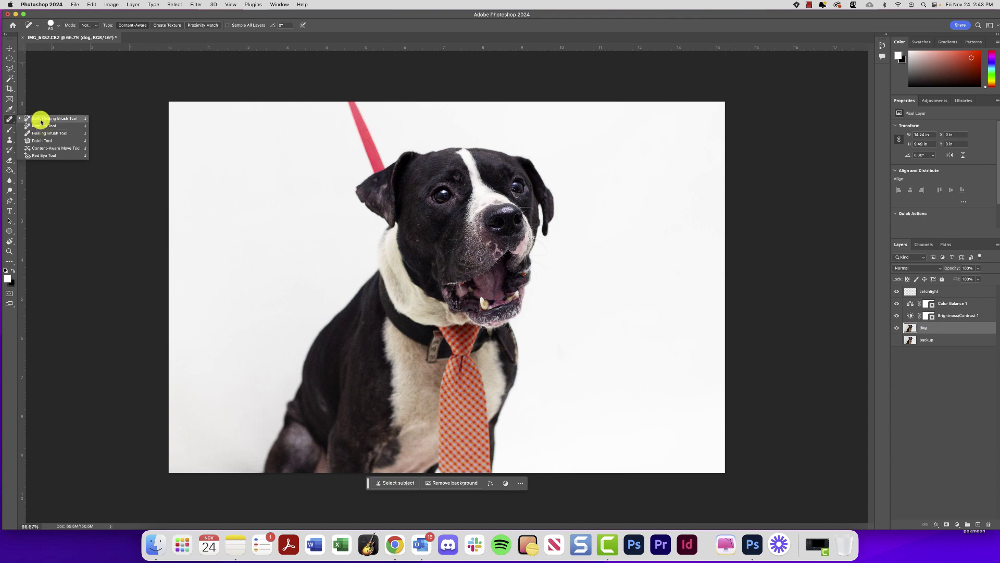
{"action": "left_click", "coordinate": [96, 88]}
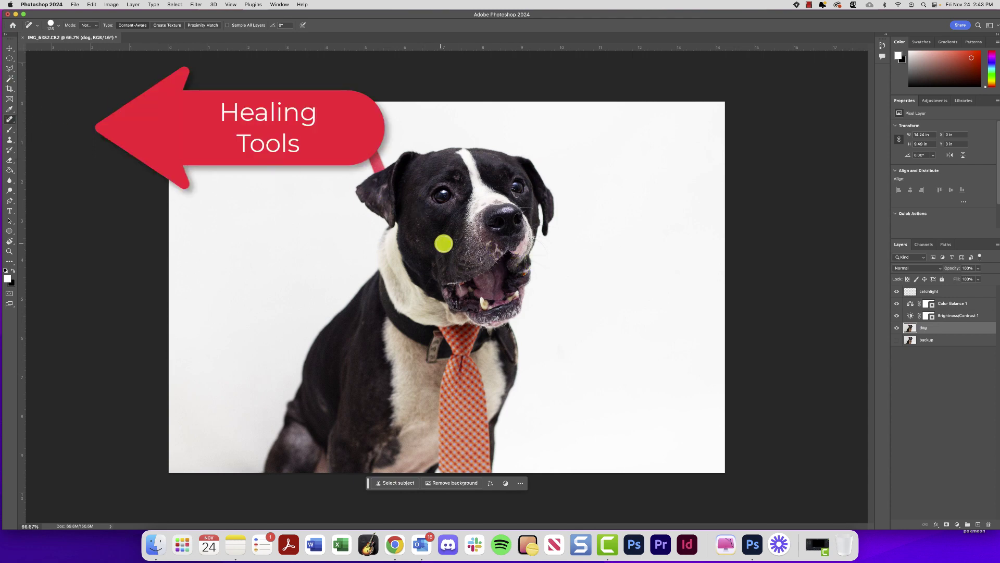
{"action": "mouse_move", "coordinate": [442, 239]}
{"action": "left_mouse_down"}
{"action": "mouse_move", "coordinate": [458, 236]}
{"action": "mouse_move", "coordinate": [509, 290]}
{"action": "mouse_move", "coordinate": [513, 283]}
{"action": "mouse_move", "coordinate": [479, 263]}
{"action": "left_mouse_up"}
{"action": "key", "text": "bracketleft"}
{"action": "key", "text": "bracketleft"}
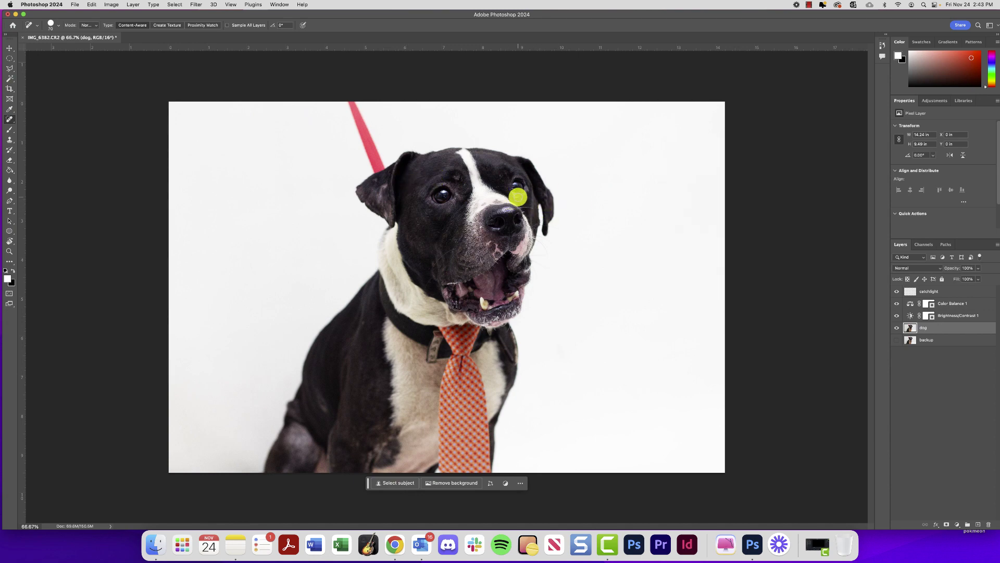
{"action": "left_click", "coordinate": [466, 202]}
{"action": "key", "text": "bracketright"}
{"action": "key", "text": "bracketright"}
{"action": "key", "text": "bracketright"}
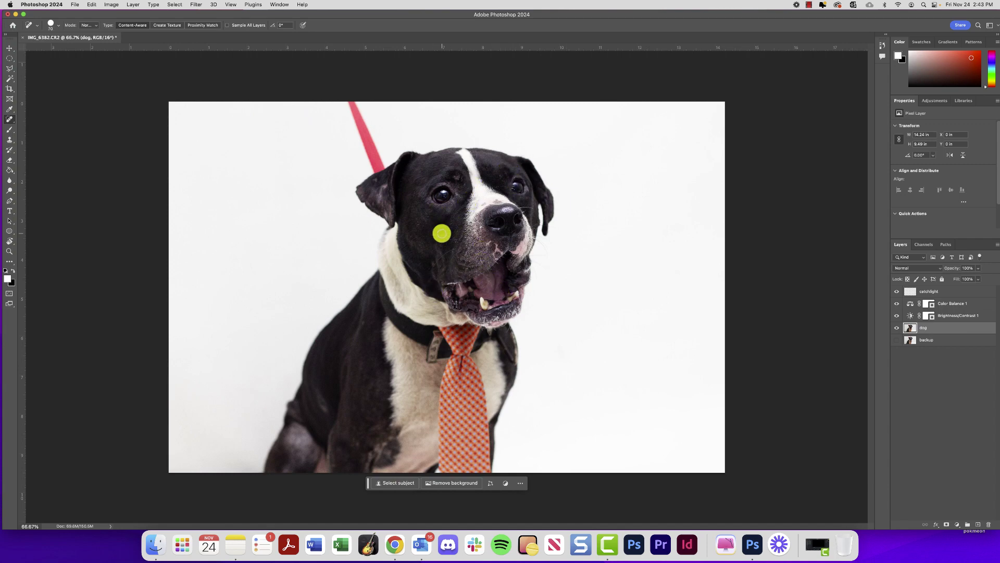
{"action": "left_click", "coordinate": [9, 119]}
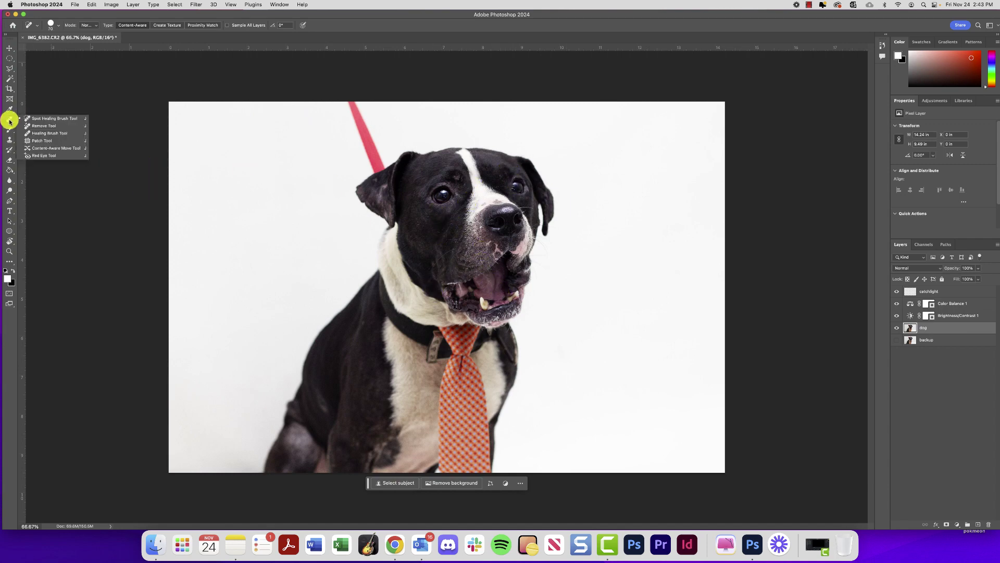
Patch the dog's nose from the forehead with the Patch Tool, then undo the patch
{"action": "left_click", "coordinate": [32, 141]}
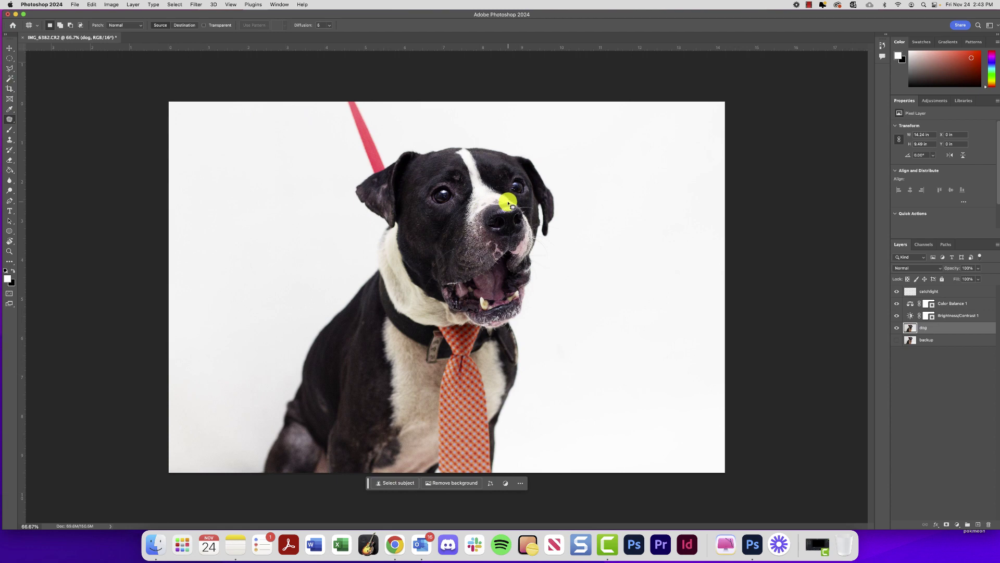
{"action": "mouse_move", "coordinate": [509, 203]}
{"action": "left_mouse_down"}
{"action": "mouse_move", "coordinate": [485, 201]}
{"action": "mouse_move", "coordinate": [478, 225]}
{"action": "mouse_move", "coordinate": [517, 234]}
{"action": "mouse_move", "coordinate": [527, 225]}
{"action": "mouse_move", "coordinate": [510, 208]}
{"action": "left_mouse_up"}
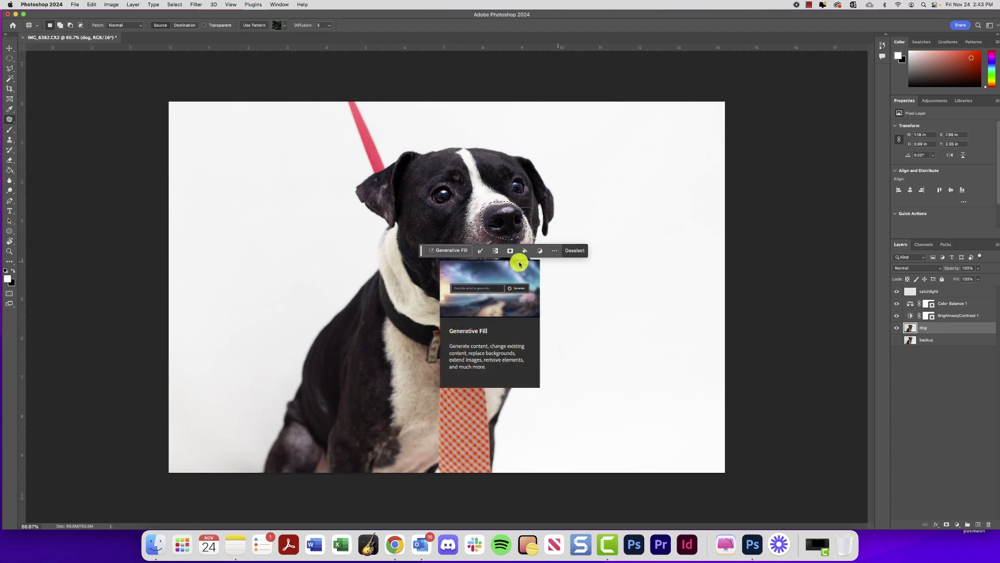
{"action": "left_click_drag", "start_coordinate": [499, 229], "coordinate": [440, 198]}
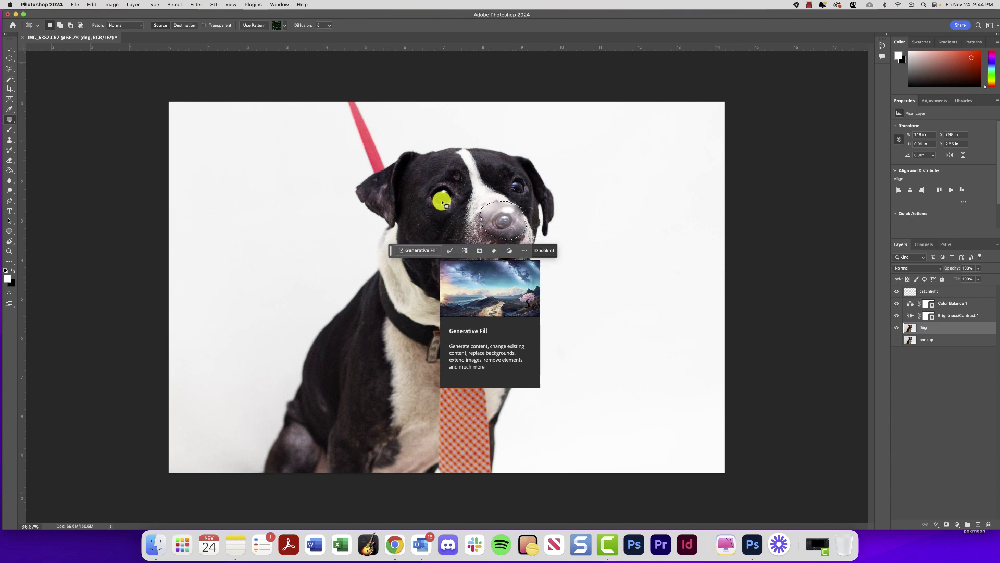
{"action": "left_click", "coordinate": [517, 210]}
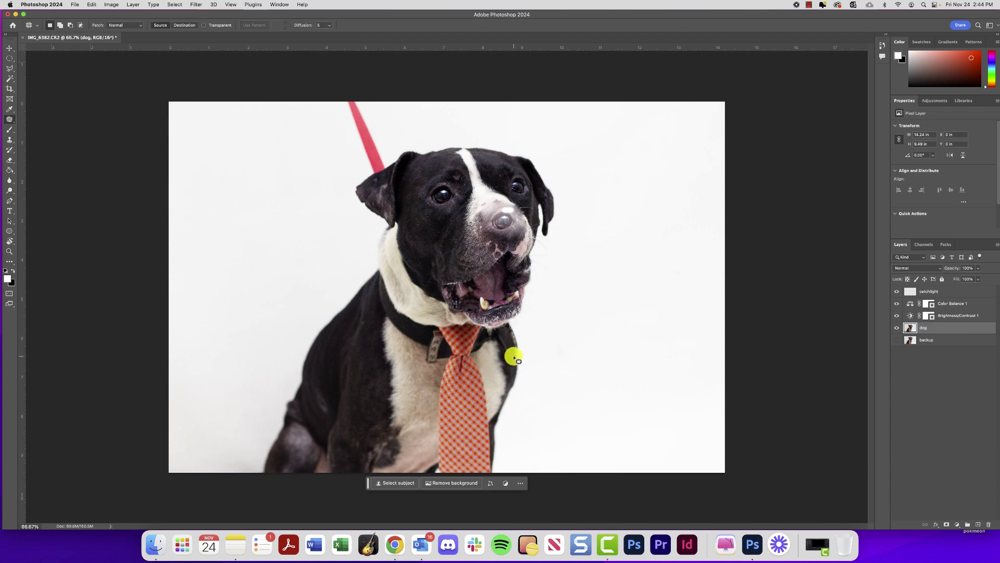
{"action": "key", "text": "super+z"}
{"action": "key", "text": "super+z"}
{"action": "key", "text": "super+d"}
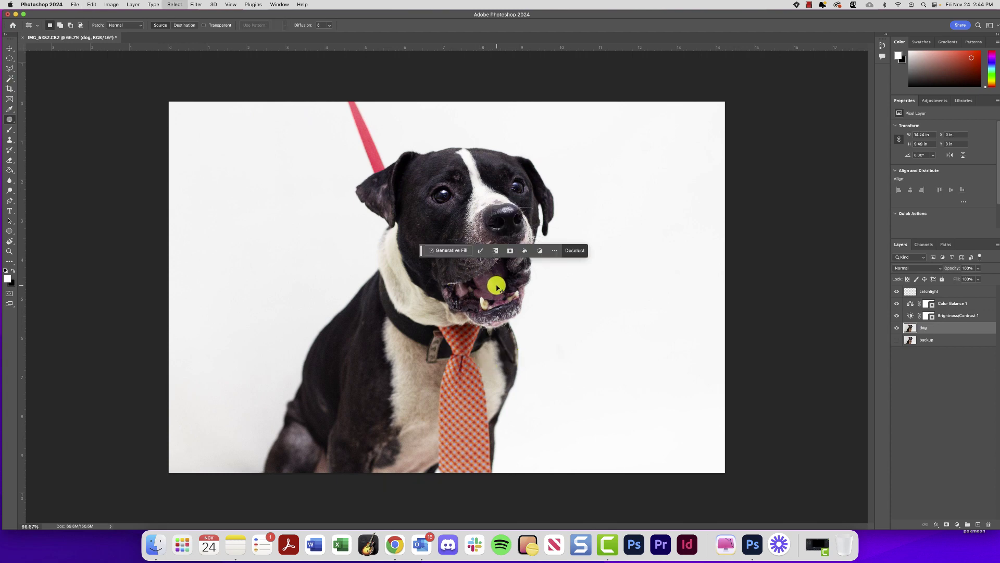
Patch the leash stub above the dog's ear with clean background and deselect
{"action": "left_click", "coordinate": [390, 167]}
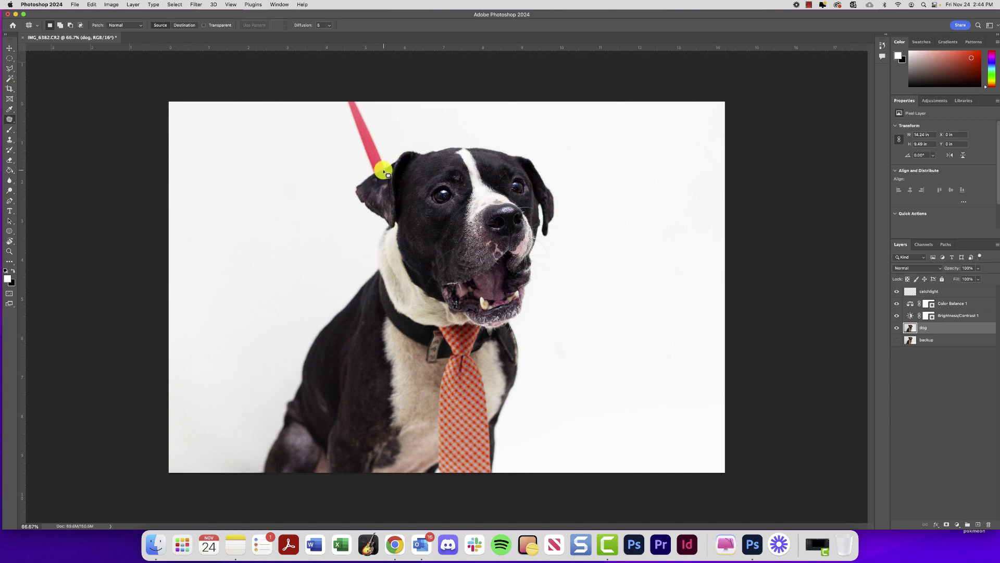
{"action": "mouse_move", "coordinate": [374, 176]}
{"action": "left_mouse_down"}
{"action": "mouse_move", "coordinate": [338, 113]}
{"action": "mouse_move", "coordinate": [343, 88]}
{"action": "mouse_move", "coordinate": [364, 95]}
{"action": "mouse_move", "coordinate": [372, 113]}
{"action": "mouse_move", "coordinate": [296, 144]}
{"action": "left_mouse_up"}
{"action": "left_click", "coordinate": [386, 168]}
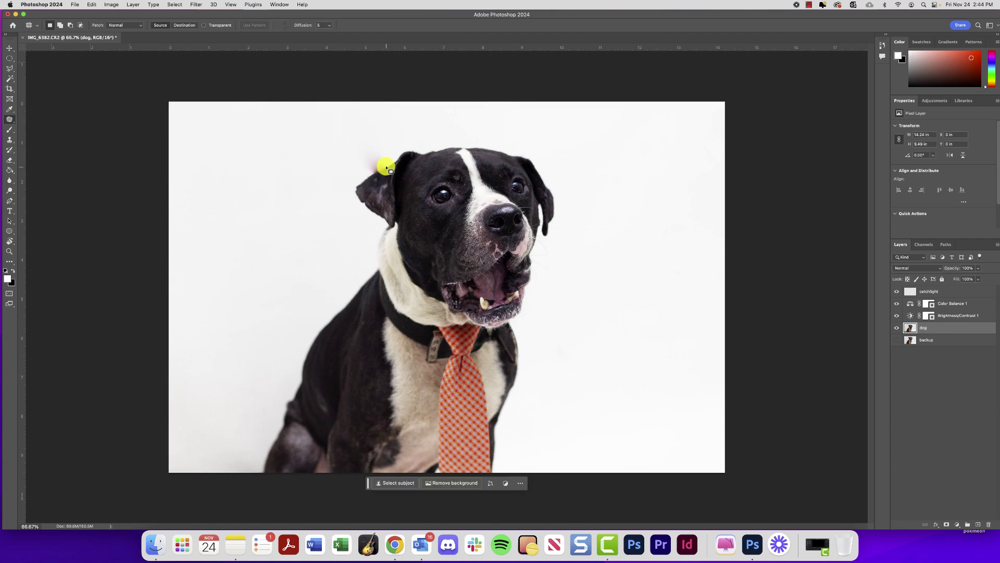
{"action": "left_click_drag", "start_coordinate": [385, 166], "coordinate": [381, 161]}
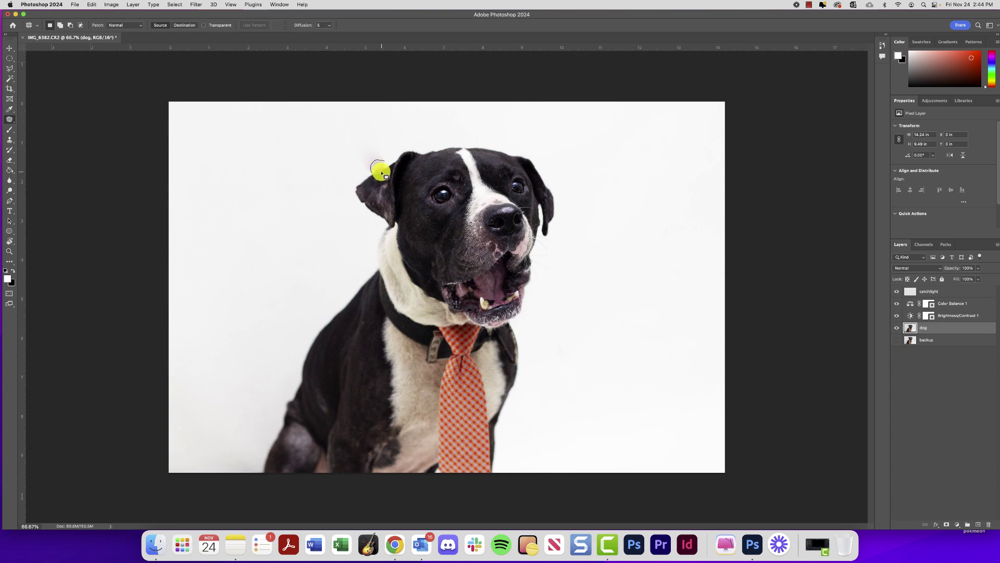
{"action": "left_click_drag", "start_coordinate": [390, 173], "coordinate": [368, 173]}
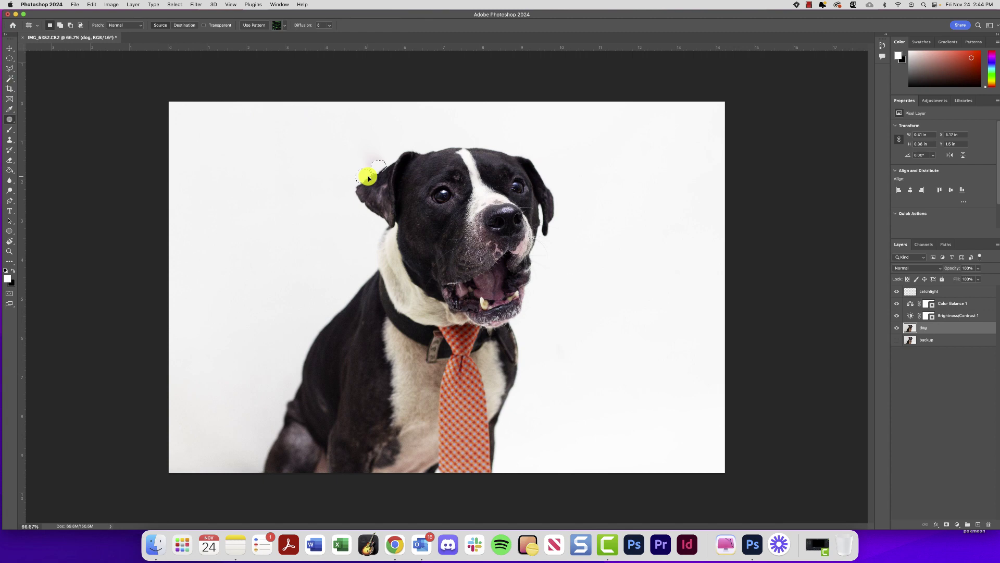
{"action": "left_click_drag", "start_coordinate": [367, 177], "coordinate": [368, 176]}
{"action": "key", "text": "super+d"}
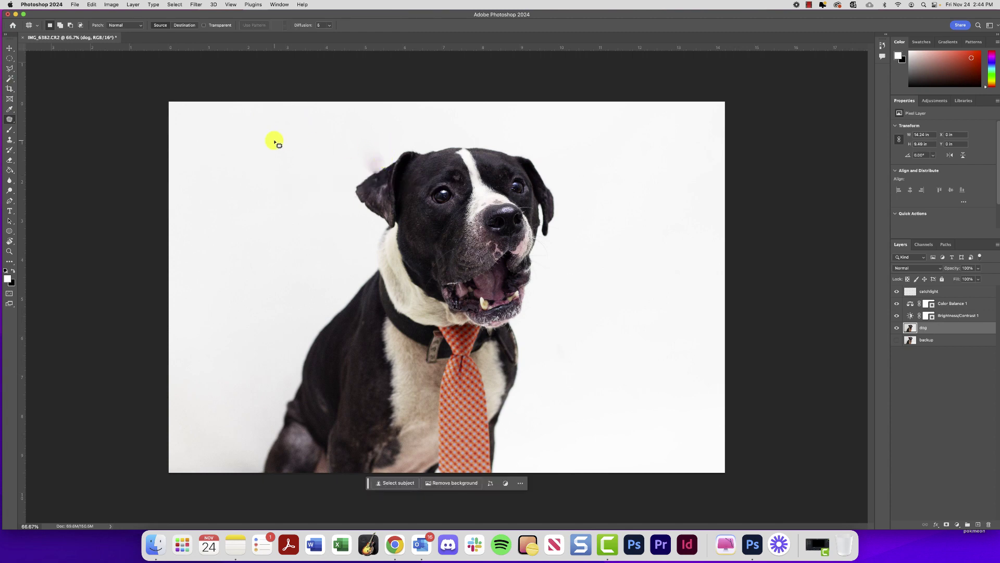
Paint sampled white over the leash leftovers near the ear and top, then select catchlight
{"action": "left_click", "coordinate": [9, 130]}
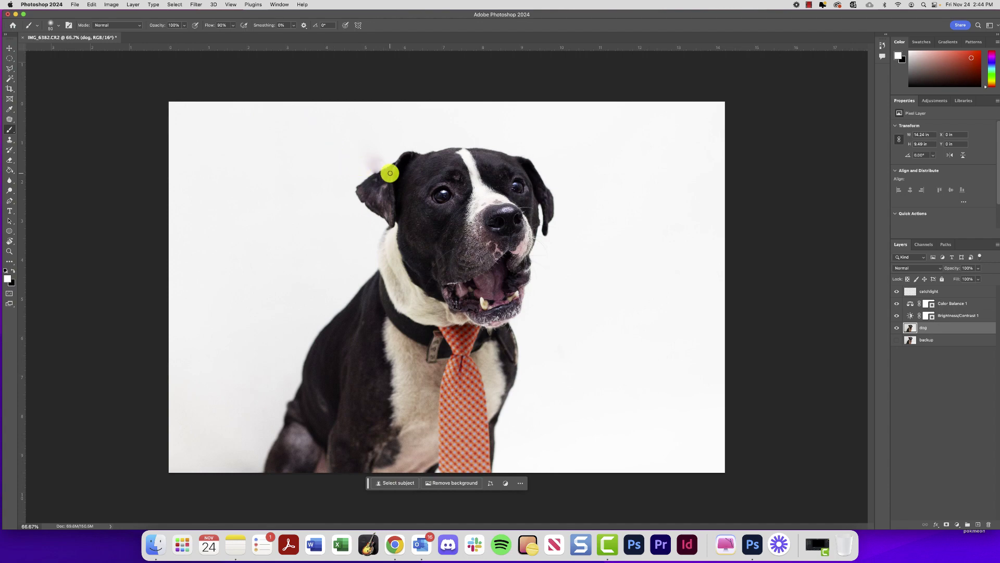
{"action": "key", "text": "i"}
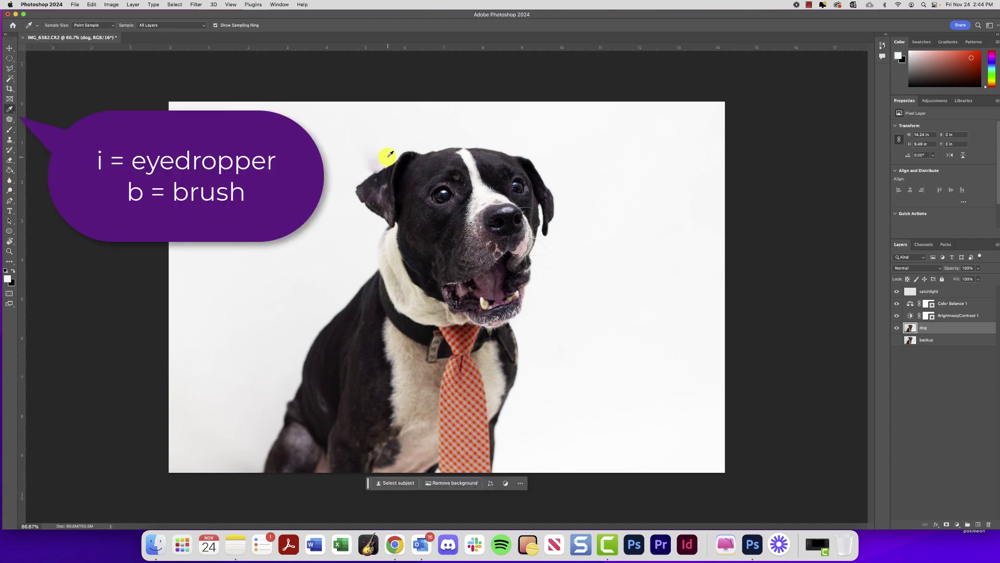
{"action": "key", "text": "b"}
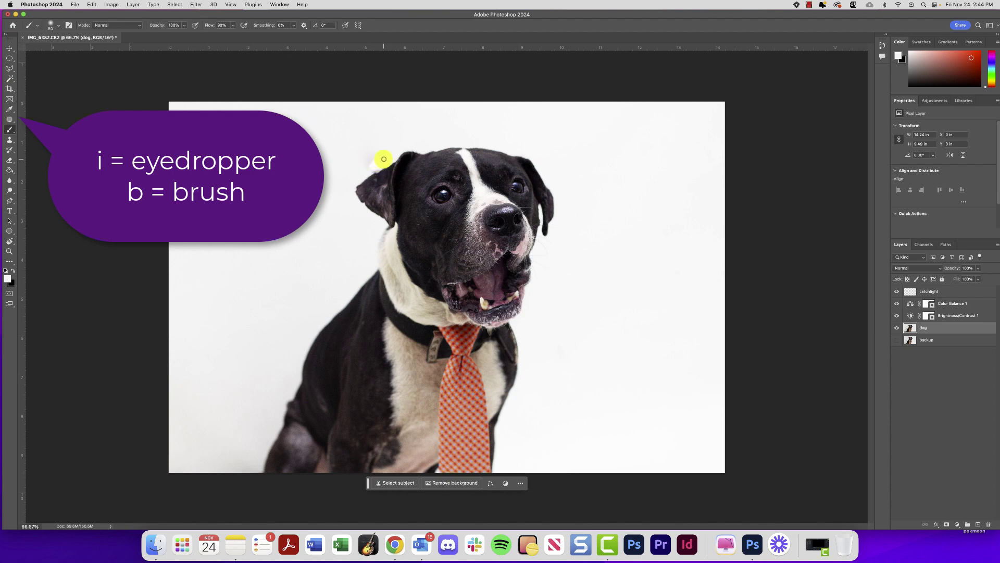
{"action": "mouse_move", "coordinate": [364, 165]}
{"action": "left_mouse_down"}
{"action": "mouse_move", "coordinate": [390, 168]}
{"action": "mouse_move", "coordinate": [366, 167]}
{"action": "mouse_move", "coordinate": [363, 157]}
{"action": "mouse_move", "coordinate": [378, 152]}
{"action": "mouse_move", "coordinate": [338, 153]}
{"action": "mouse_move", "coordinate": [332, 133]}
{"action": "mouse_move", "coordinate": [348, 140]}
{"action": "mouse_move", "coordinate": [360, 119]}
{"action": "mouse_move", "coordinate": [359, 153]}
{"action": "mouse_move", "coordinate": [373, 127]}
{"action": "mouse_move", "coordinate": [315, 115]}
{"action": "left_mouse_up"}
{"action": "key", "text": "bracketright"}
{"action": "key", "text": "bracketright"}
{"action": "key", "text": "bracketright"}
{"action": "key", "text": "bracketright"}
{"action": "key", "text": "bracketright"}
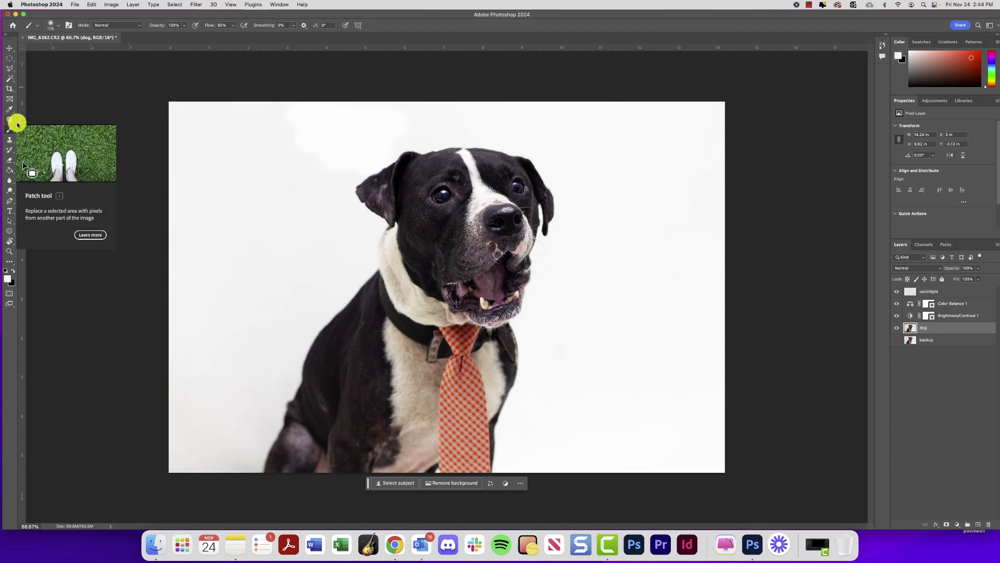
{"action": "mouse_move", "coordinate": [241, 131]}
{"action": "left_mouse_down"}
{"action": "mouse_move", "coordinate": [330, 129]}
{"action": "mouse_move", "coordinate": [366, 111]}
{"action": "mouse_move", "coordinate": [311, 152]}
{"action": "left_mouse_up"}
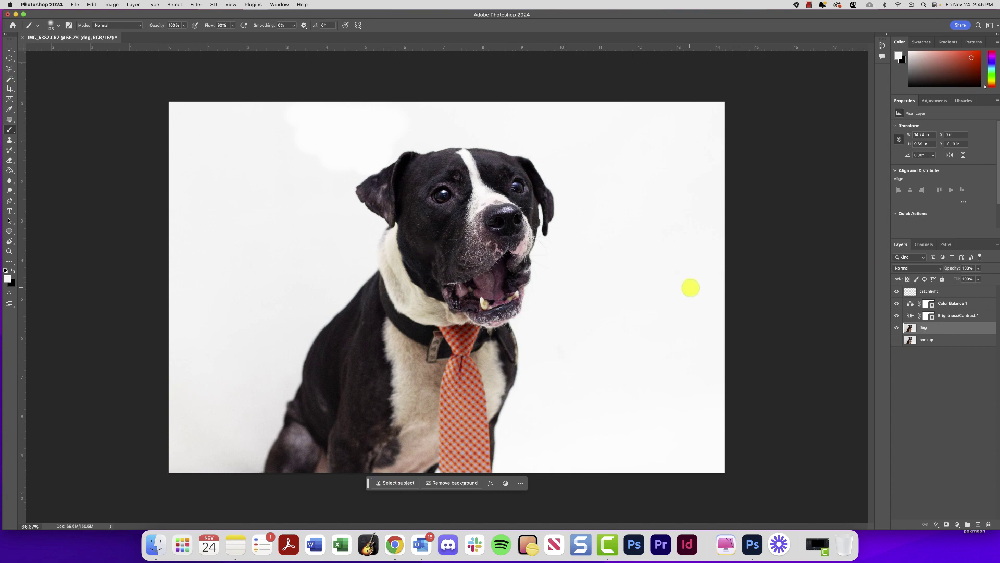
{"action": "left_click", "coordinate": [966, 292]}
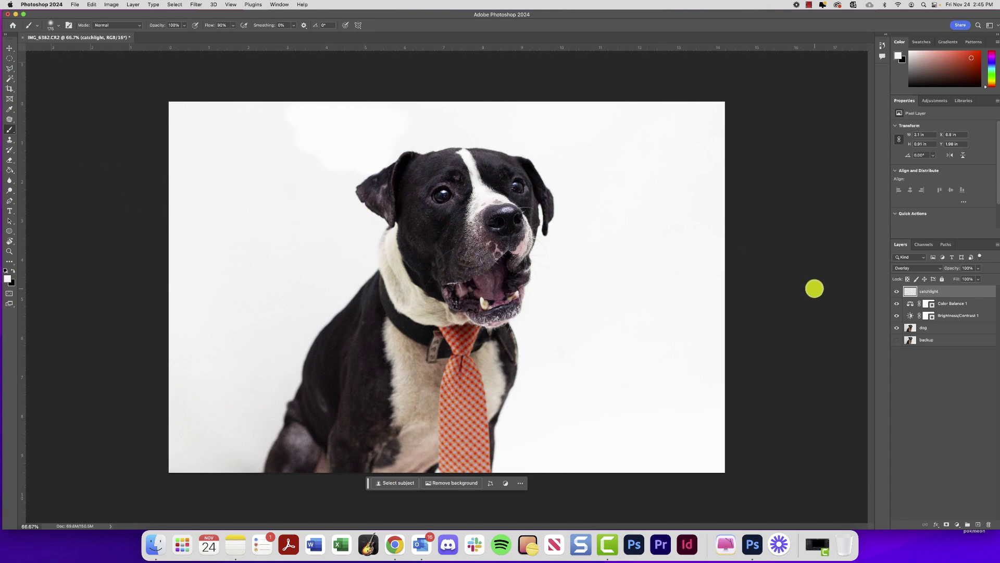
Stamp all visible layers into a new Layer 1 above catchlight with Cmd+Opt+Shift+E, then hide it
{"action": "left_click", "coordinate": [977, 524]}
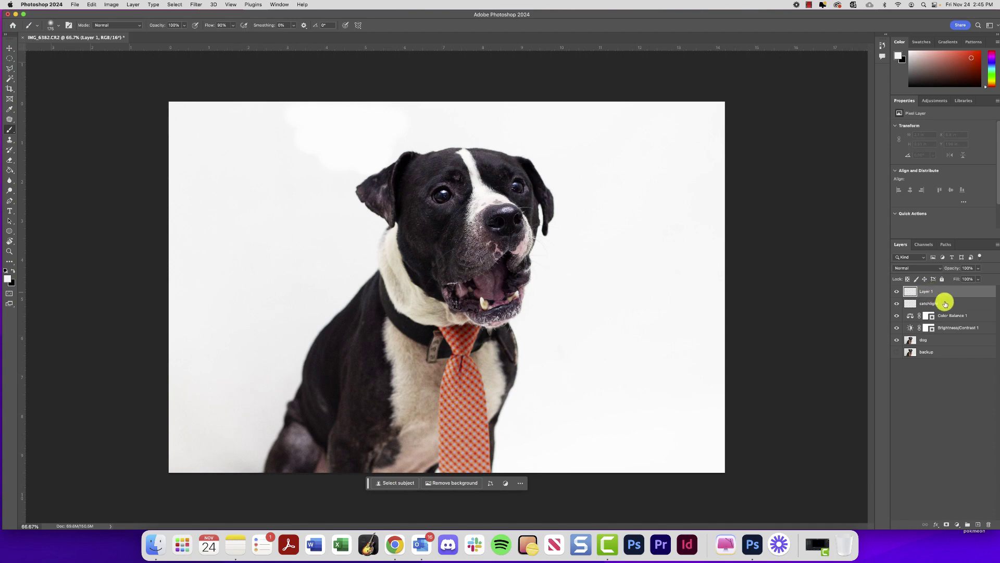
{"action": "key", "text": "super+alt+shift+e"}
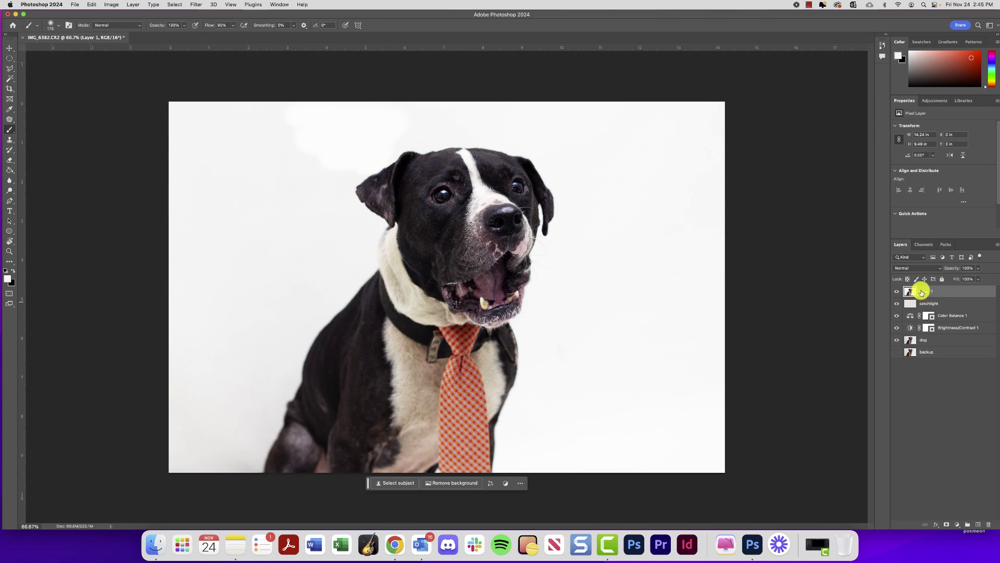
{"action": "left_click", "coordinate": [897, 291]}
Try selecting the dog and Brightness/Contrast 1 layers, then reselect and show Layer 1
{"action": "left_click", "coordinate": [939, 304]}
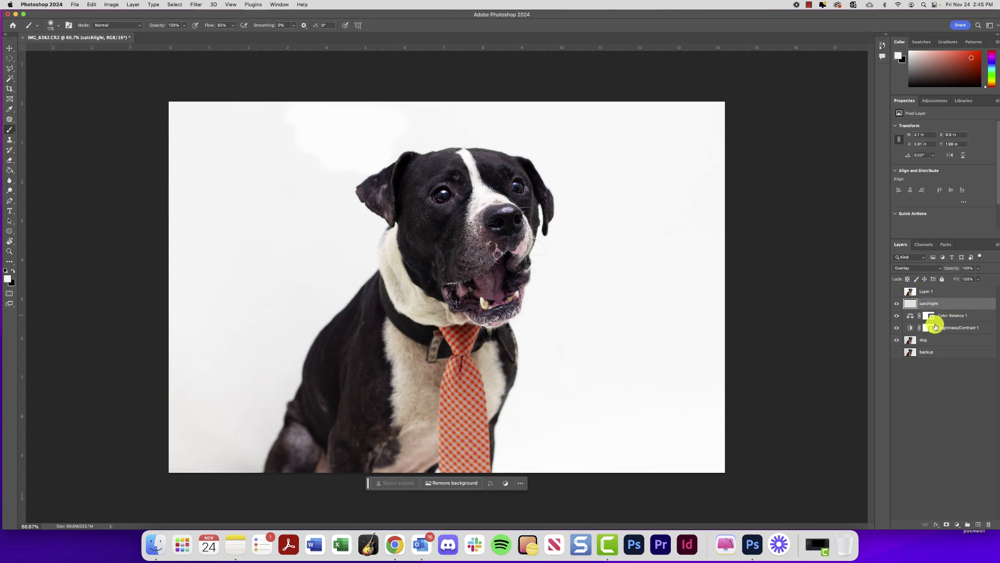
{"action": "left_click", "coordinate": [933, 339]}
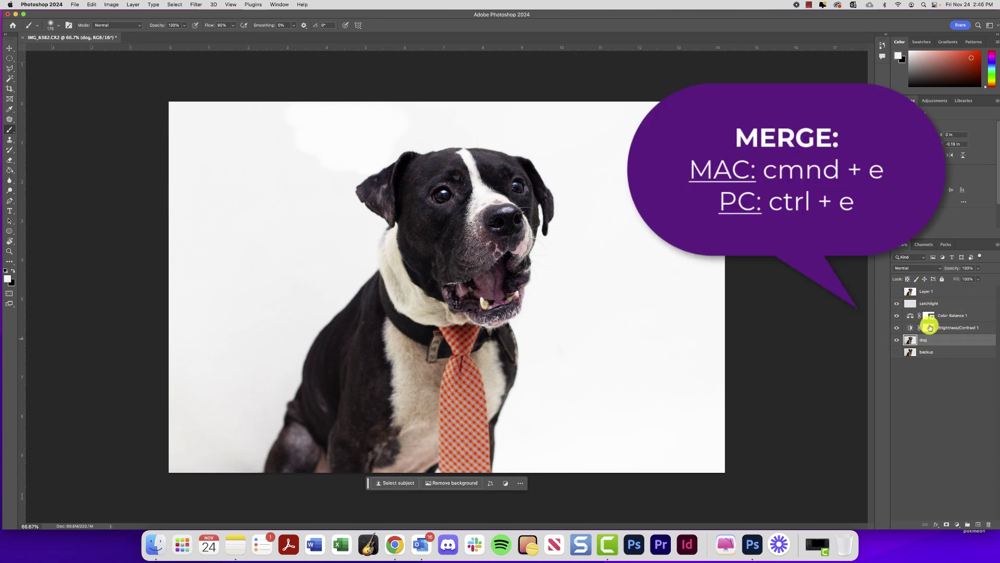
{"action": "left_click", "coordinate": [956, 329]}
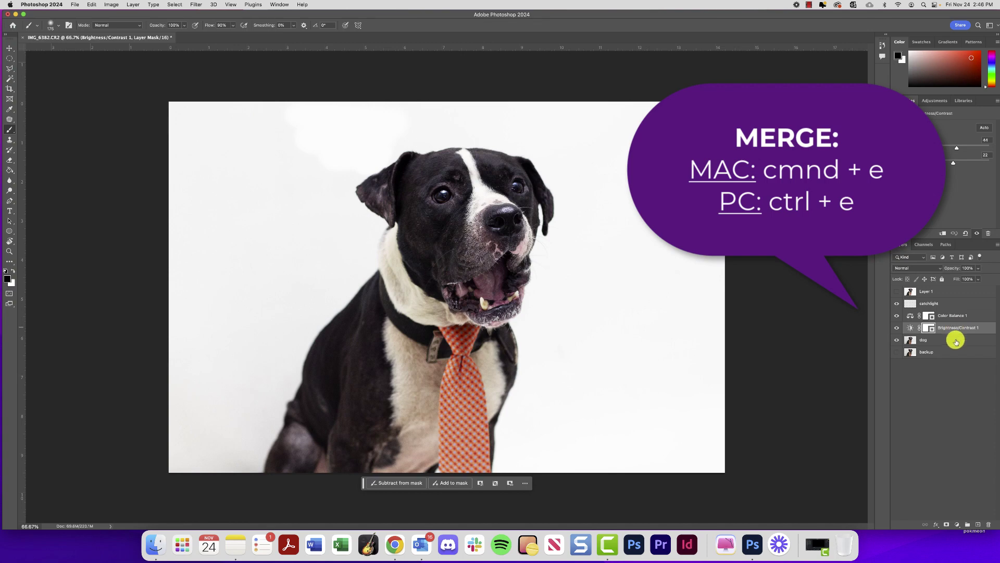
{"action": "left_click", "coordinate": [954, 343], "text": "shift"}
{"action": "left_click", "coordinate": [954, 341]}
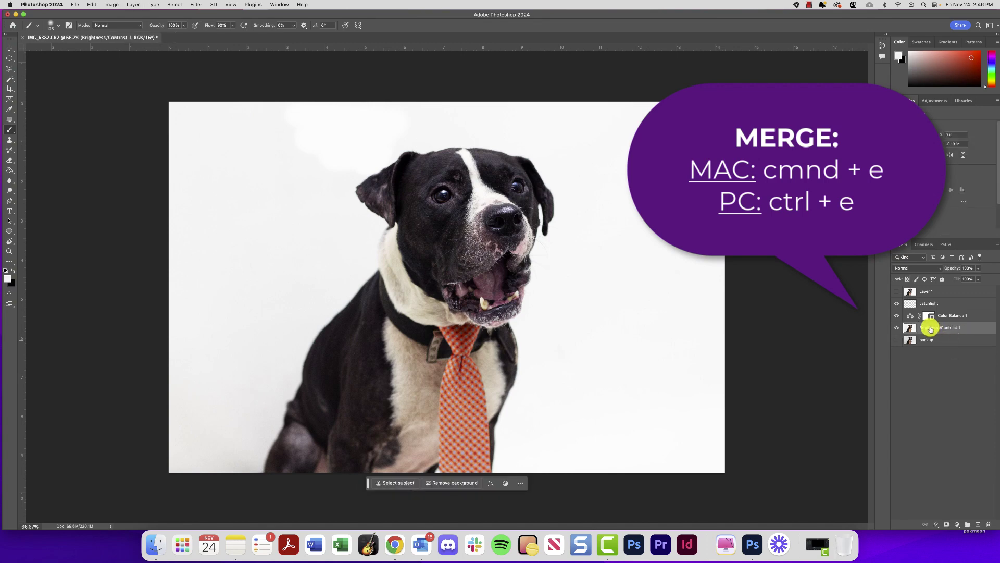
{"action": "left_click", "coordinate": [925, 324], "text": "shift"}
{"action": "left_click", "coordinate": [921, 293]}
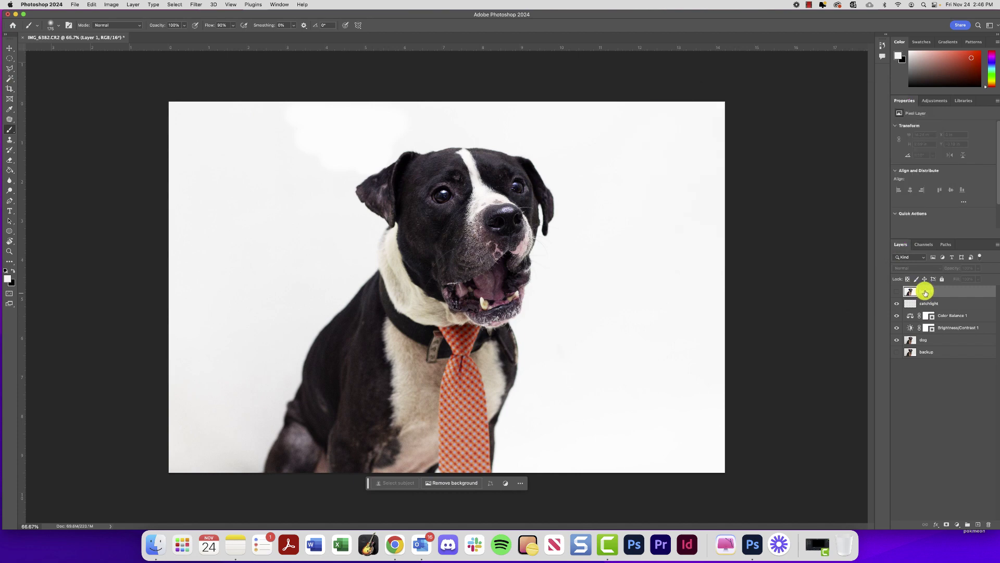
{"action": "left_click", "coordinate": [897, 292]}
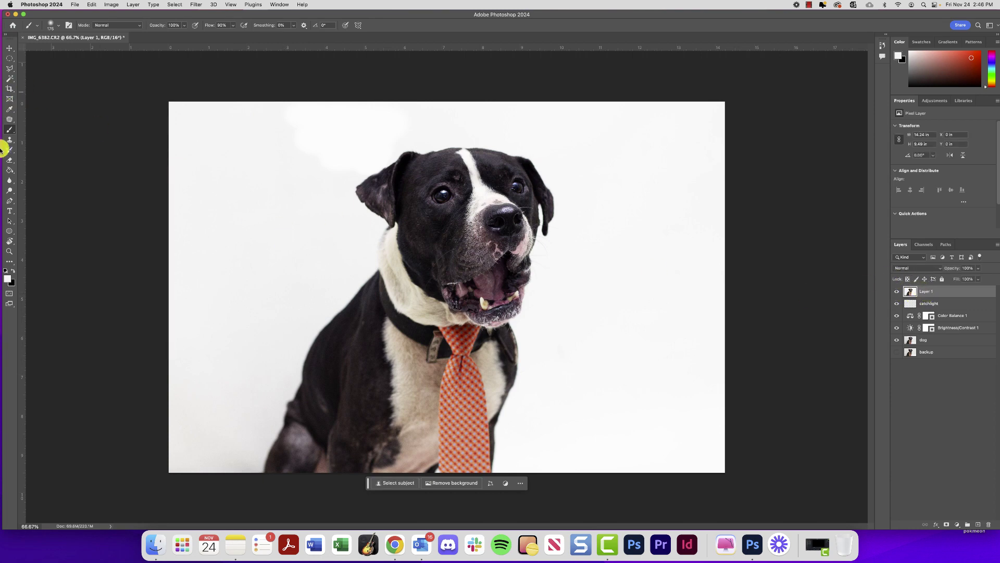
Burn the collar, the fur on top of the head and the chest fur
{"action": "left_click", "coordinate": [9, 191]}
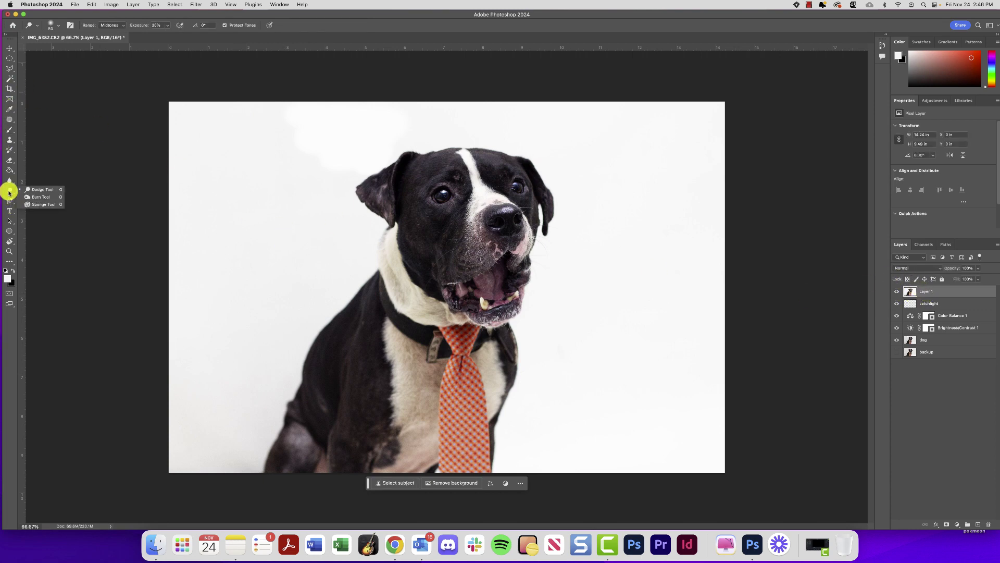
{"action": "left_click", "coordinate": [41, 198]}
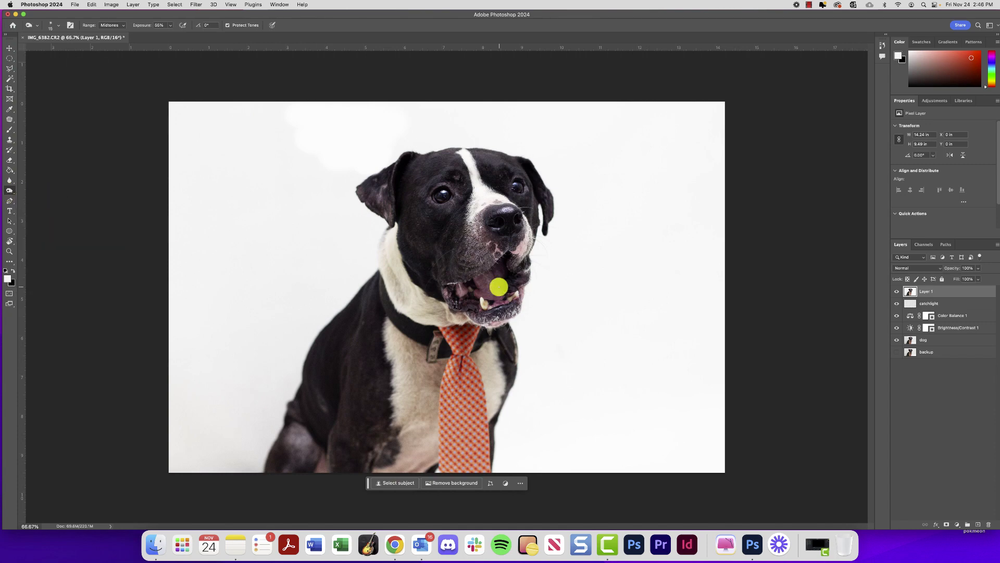
{"action": "key", "text": "bracketright"}
{"action": "key", "text": "bracketright"}
{"action": "key", "text": "bracketright"}
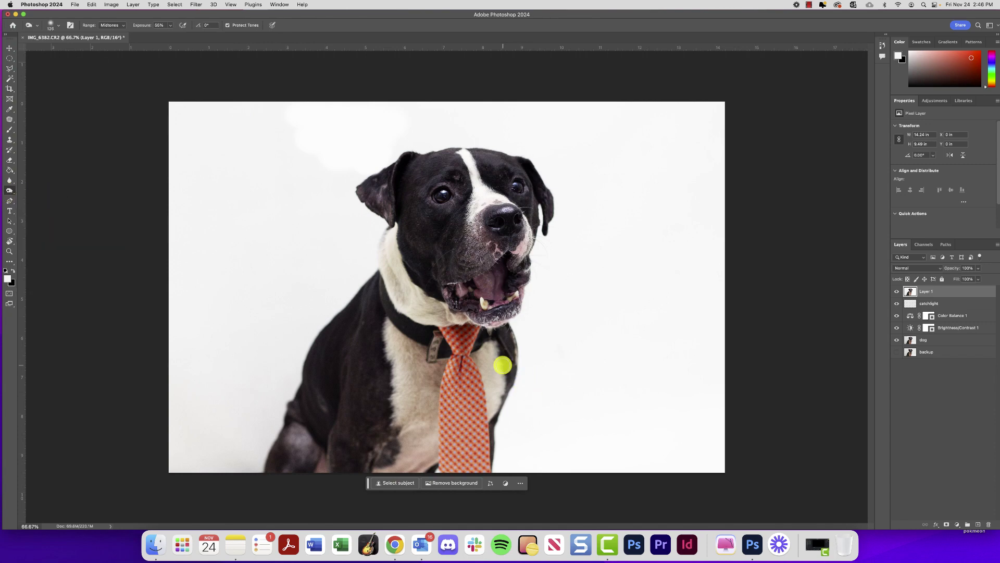
{"action": "key", "text": "bracketright"}
{"action": "key", "text": "bracketright"}
{"action": "key", "text": "bracketright"}
{"action": "key", "text": "bracketright"}
{"action": "key", "text": "bracketright"}
{"action": "key", "text": "bracketright"}
{"action": "key", "text": "bracketright"}
{"action": "key", "text": "bracketright"}
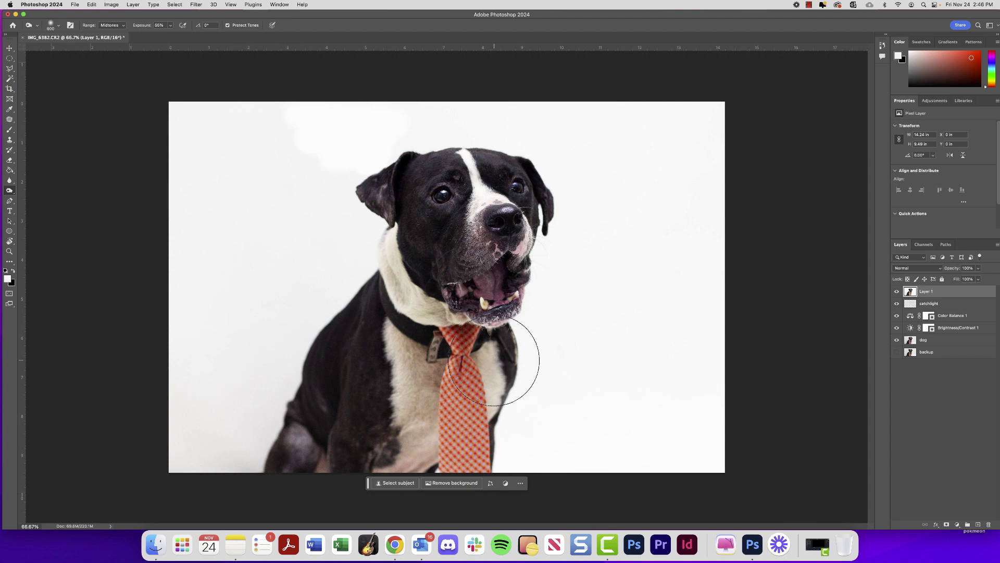
{"action": "key", "text": "bracketleft"}
{"action": "key", "text": "bracketleft"}
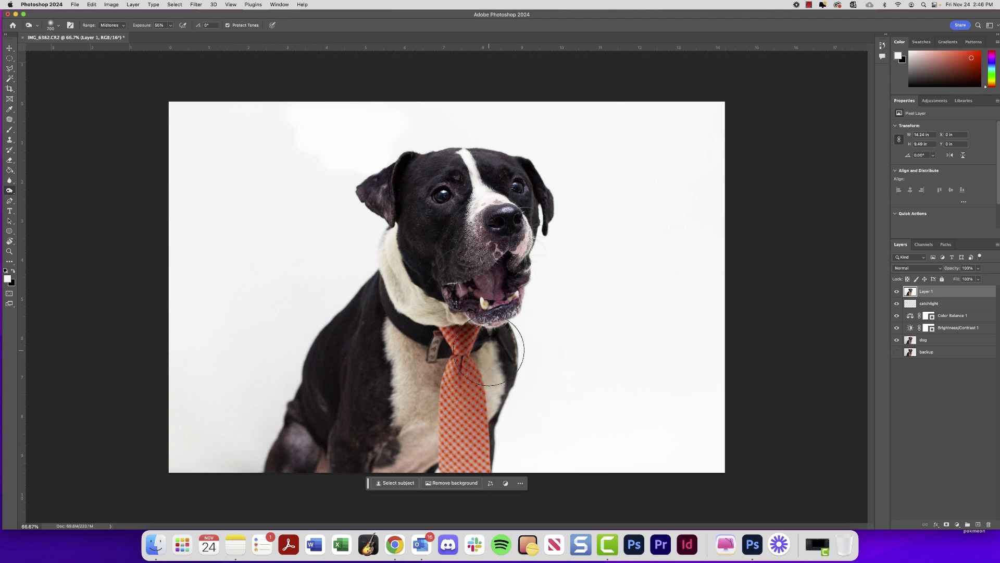
{"action": "left_click_drag", "start_coordinate": [442, 344], "coordinate": [438, 313]}
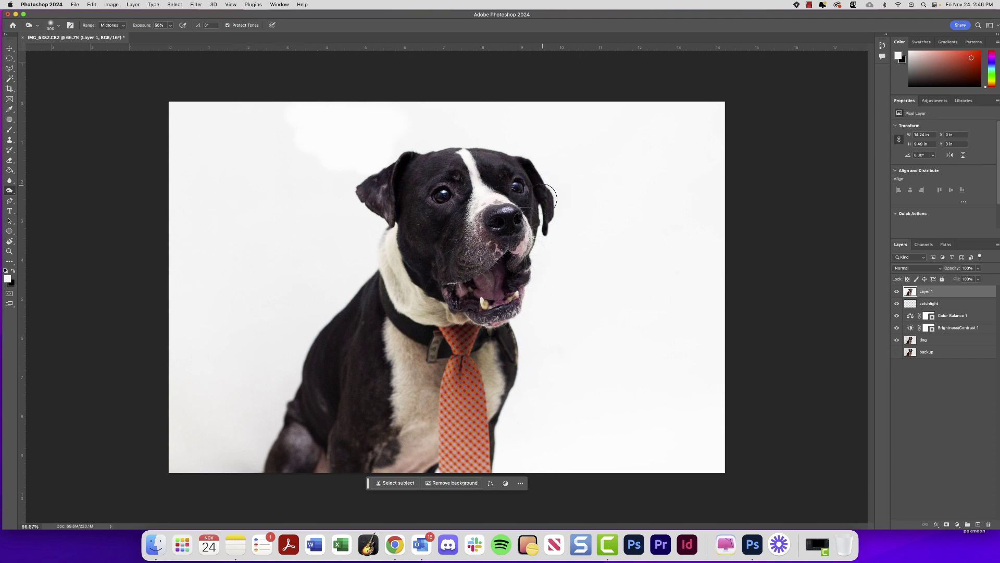
{"action": "left_click_drag", "start_coordinate": [525, 165], "coordinate": [509, 160]}
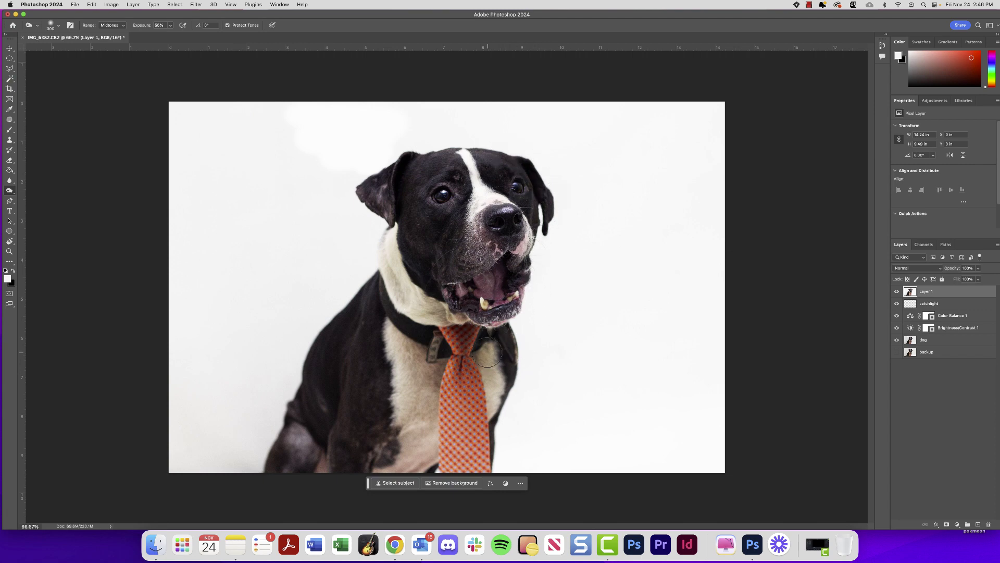
{"action": "mouse_move", "coordinate": [487, 352]}
{"action": "left_mouse_down"}
{"action": "mouse_move", "coordinate": [484, 396]}
{"action": "mouse_move", "coordinate": [500, 427]}
{"action": "left_mouse_up"}
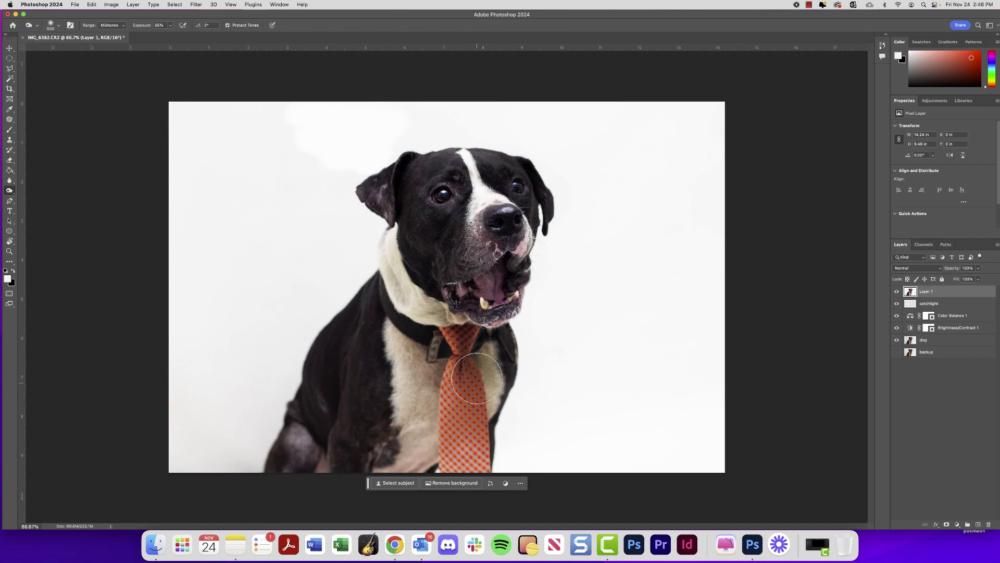
Lighten the collar, chest and mouth with brush sizes from 300 down
{"action": "key", "text": "bracketright"}
{"action": "key", "text": "bracketright"}
{"action": "key", "text": "bracketright"}
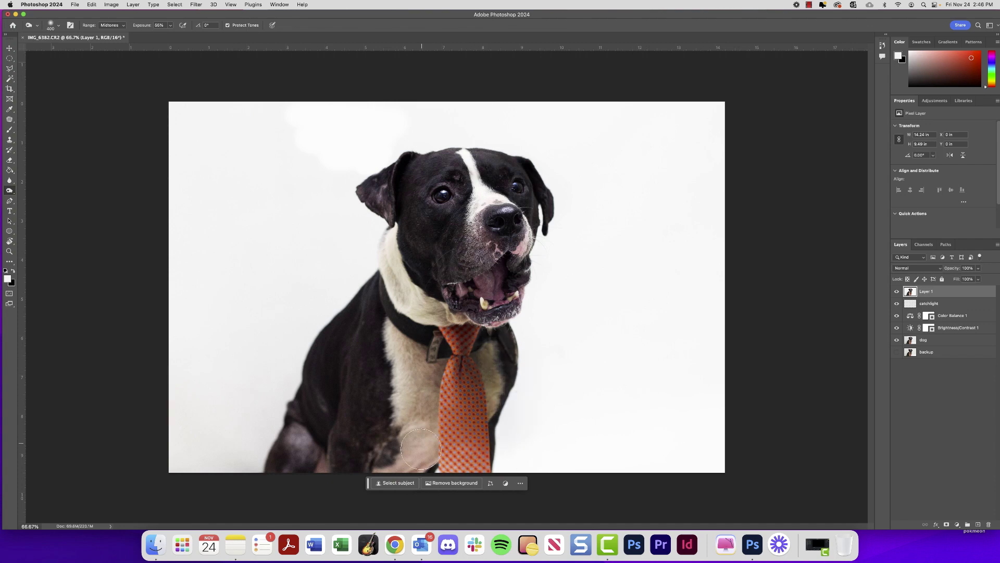
{"action": "key", "text": "bracketleft"}
{"action": "key", "text": "bracketleft"}
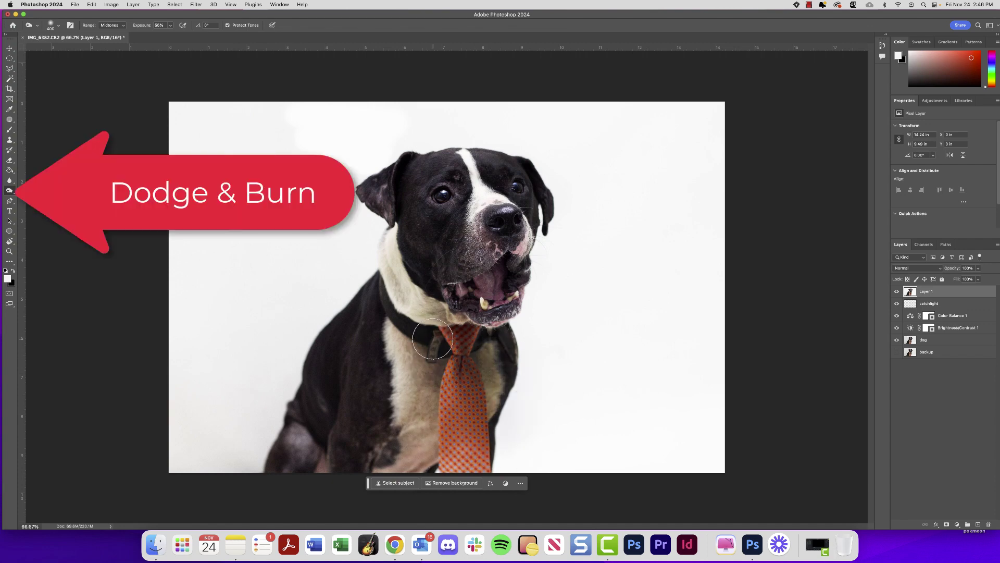
{"action": "key", "text": "bracketleft"}
{"action": "mouse_move", "coordinate": [426, 292]}
{"action": "left_mouse_down"}
{"action": "mouse_move", "coordinate": [458, 315]}
{"action": "mouse_move", "coordinate": [430, 266]}
{"action": "mouse_move", "coordinate": [399, 268]}
{"action": "mouse_move", "coordinate": [413, 269]}
{"action": "mouse_move", "coordinate": [404, 383]}
{"action": "mouse_move", "coordinate": [435, 375]}
{"action": "mouse_move", "coordinate": [435, 461]}
{"action": "left_mouse_up"}
{"action": "key", "text": "bracketright"}
{"action": "key", "text": "bracketright"}
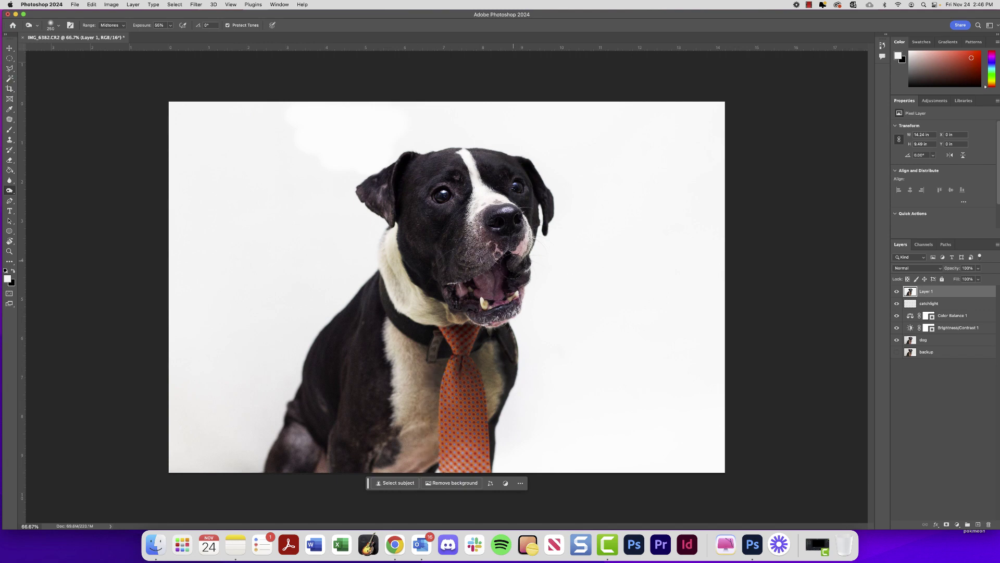
{"action": "key", "text": "bracketleft"}
{"action": "key", "text": "bracketleft"}
{"action": "key", "text": "bracketleft"}
{"action": "key", "text": "bracketleft"}
{"action": "key", "text": "bracketleft"}
{"action": "mouse_move", "coordinate": [491, 262]}
{"action": "left_mouse_down"}
{"action": "mouse_move", "coordinate": [500, 266]}
{"action": "mouse_move", "coordinate": [507, 250]}
{"action": "mouse_move", "coordinate": [518, 257]}
{"action": "mouse_move", "coordinate": [534, 185]}
{"action": "mouse_move", "coordinate": [539, 206]}
{"action": "mouse_move", "coordinate": [526, 208]}
{"action": "left_mouse_up"}
Retouch the tie shading at size 150, then switch to the Dodge tool at size 200
{"action": "key", "text": "bracketright"}
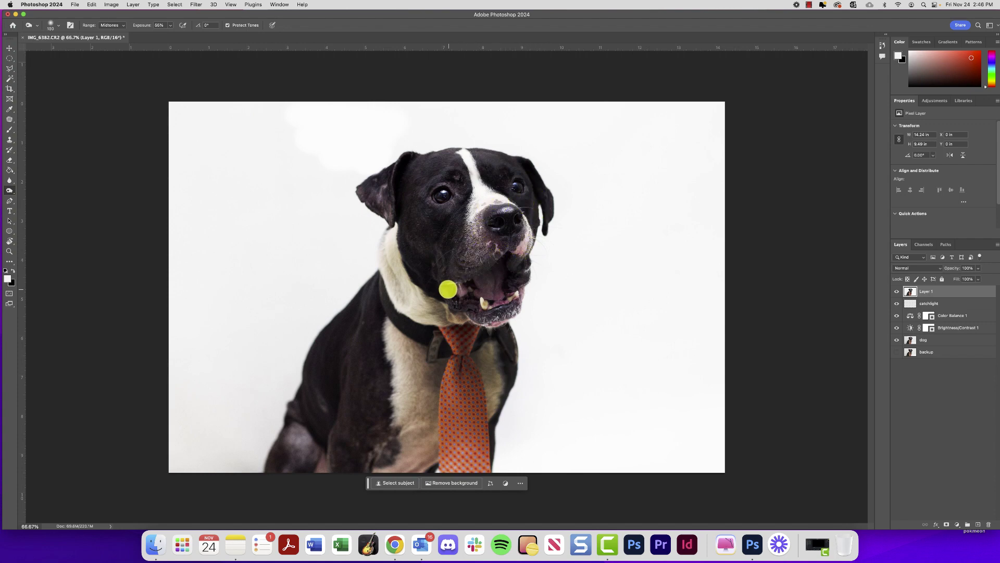
{"action": "key", "text": "bracketright"}
{"action": "key", "text": "bracketleft"}
{"action": "key", "text": "bracketleft"}
{"action": "key", "text": "bracketleft"}
{"action": "key", "text": "bracketleft"}
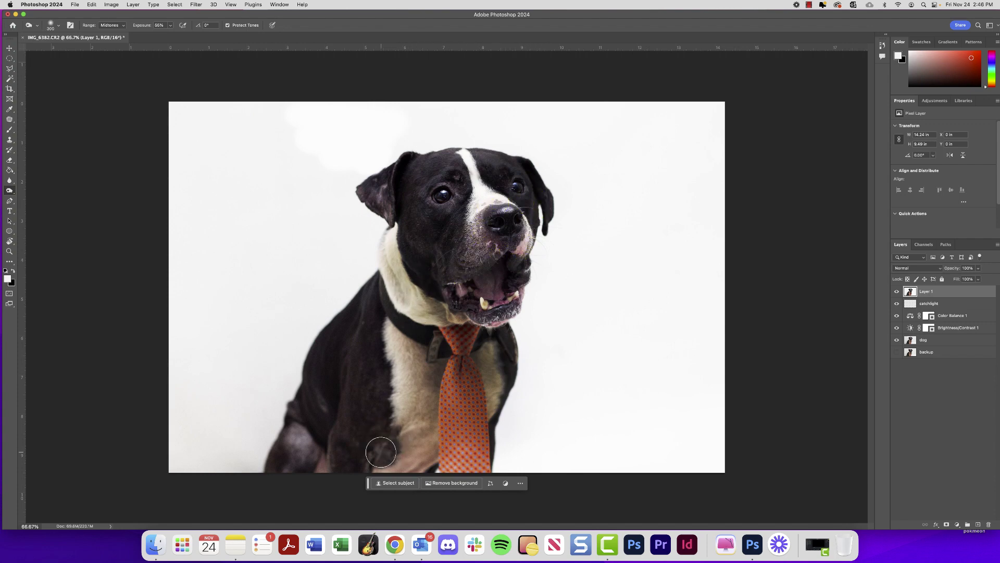
{"action": "mouse_move", "coordinate": [447, 378]}
{"action": "left_mouse_down"}
{"action": "mouse_move", "coordinate": [462, 359]}
{"action": "mouse_move", "coordinate": [465, 384]}
{"action": "mouse_move", "coordinate": [469, 360]}
{"action": "mouse_move", "coordinate": [487, 411]}
{"action": "left_mouse_up"}
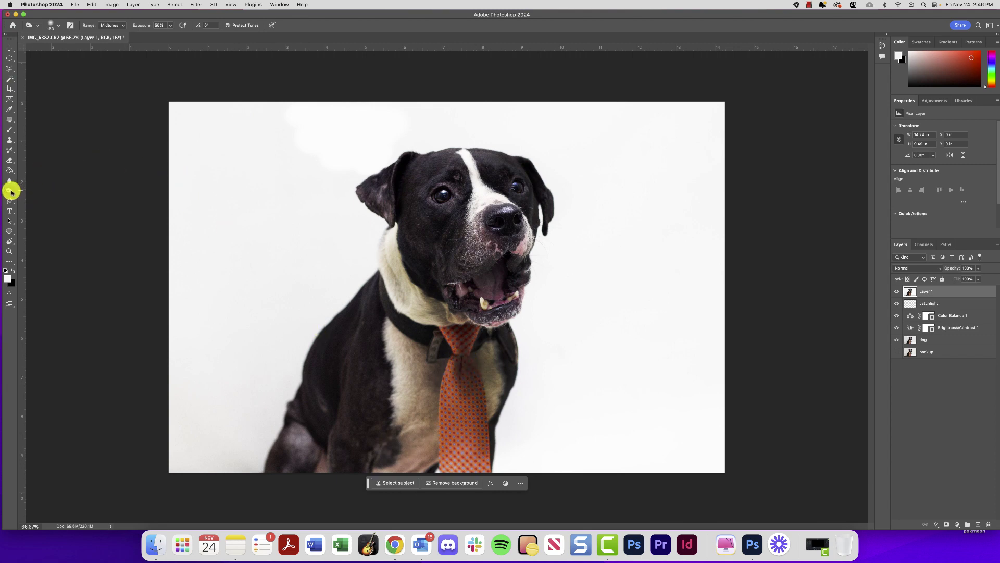
{"action": "left_click_drag", "start_coordinate": [11, 192], "coordinate": [31, 191]}
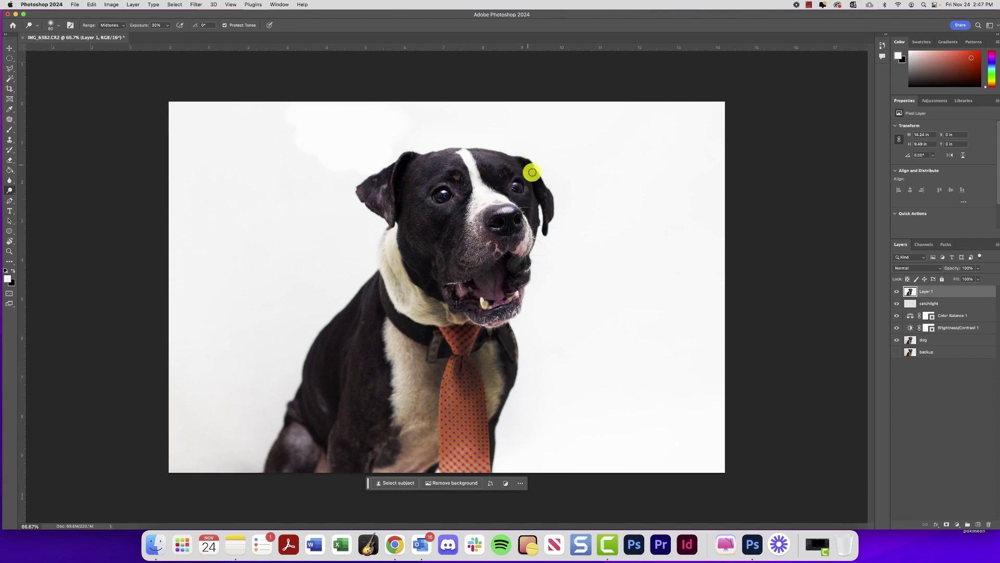
{"action": "key", "text": "bracketright"}
{"action": "key", "text": "bracketright"}
{"action": "key", "text": "bracketright"}
{"action": "key", "text": "bracketright"}
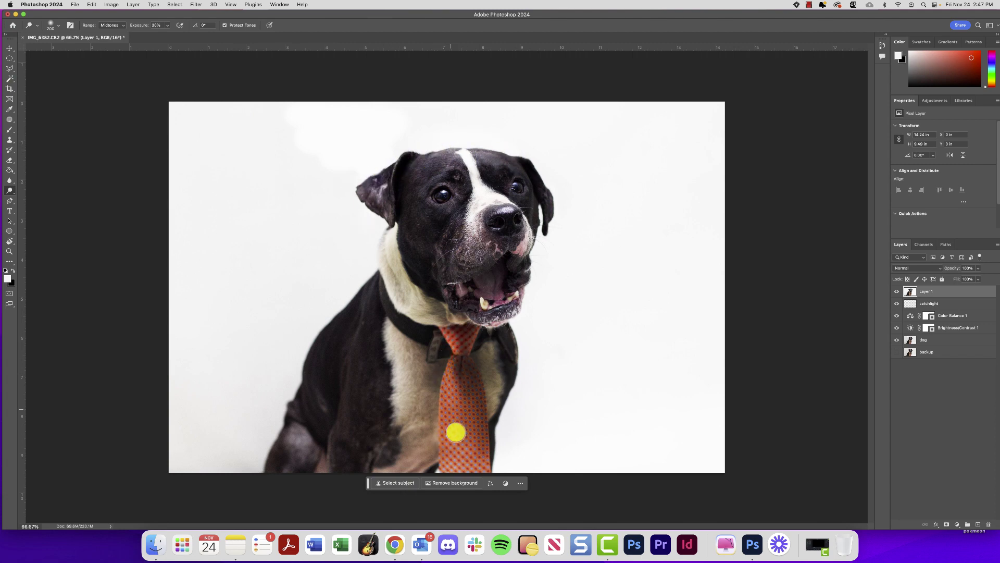
{"action": "left_click", "coordinate": [895, 294]}
{"action": "left_click", "coordinate": [894, 294]}
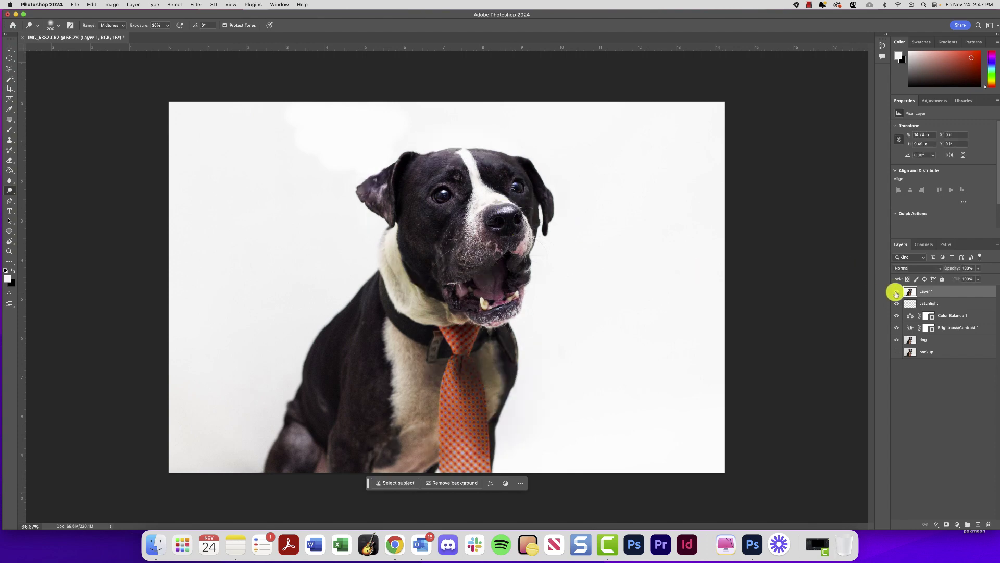
{"action": "left_click", "coordinate": [895, 294]}
{"action": "left_click", "coordinate": [895, 294]}
{"action": "left_click", "coordinate": [896, 294]}
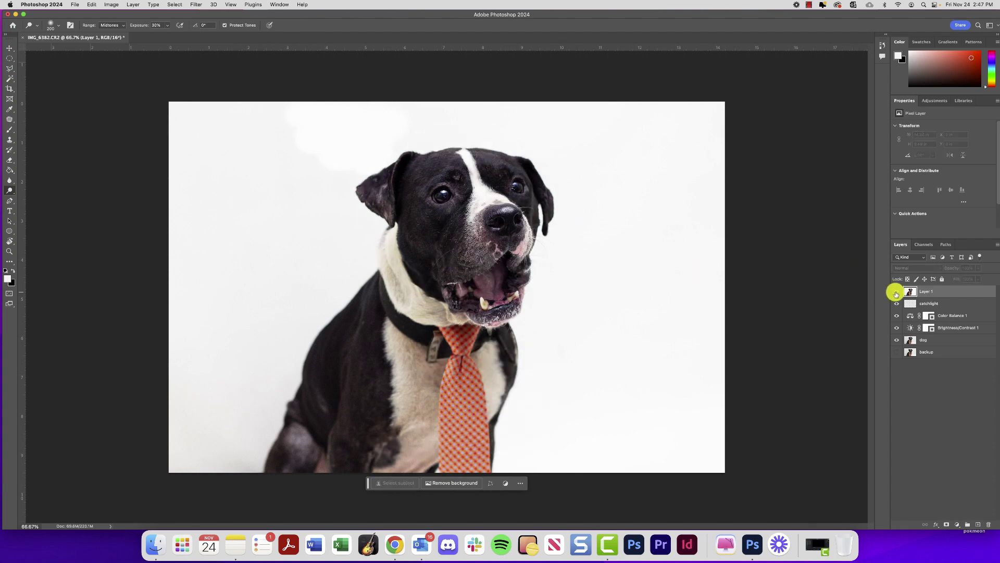
{"action": "left_click", "coordinate": [895, 294]}
{"action": "left_click", "coordinate": [896, 294]}
{"action": "left_click", "coordinate": [896, 294]}
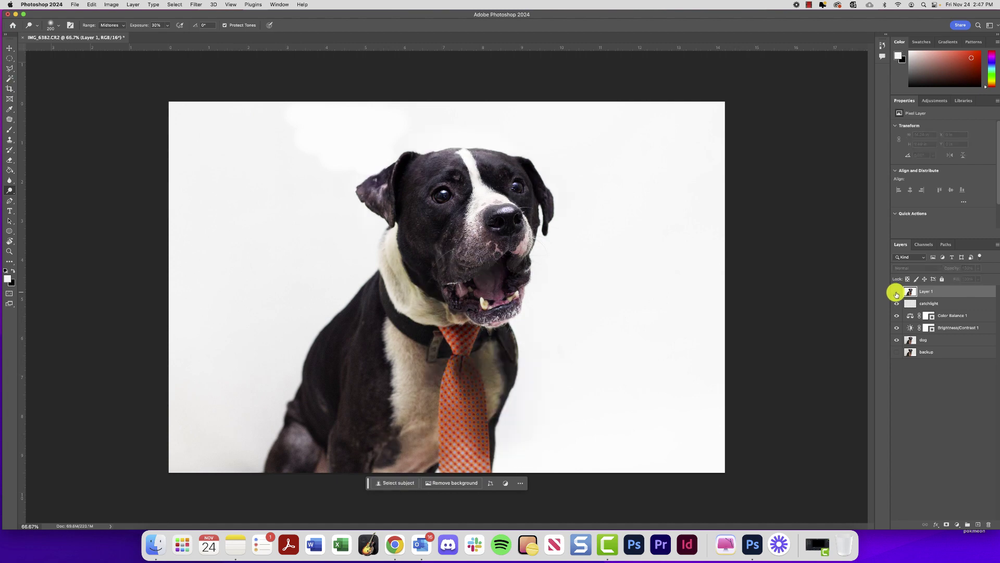
{"action": "left_click", "coordinate": [896, 293]}
{"action": "left_click", "coordinate": [896, 294]}
{"action": "left_click", "coordinate": [896, 294]}
{"action": "left_click", "coordinate": [896, 294]}
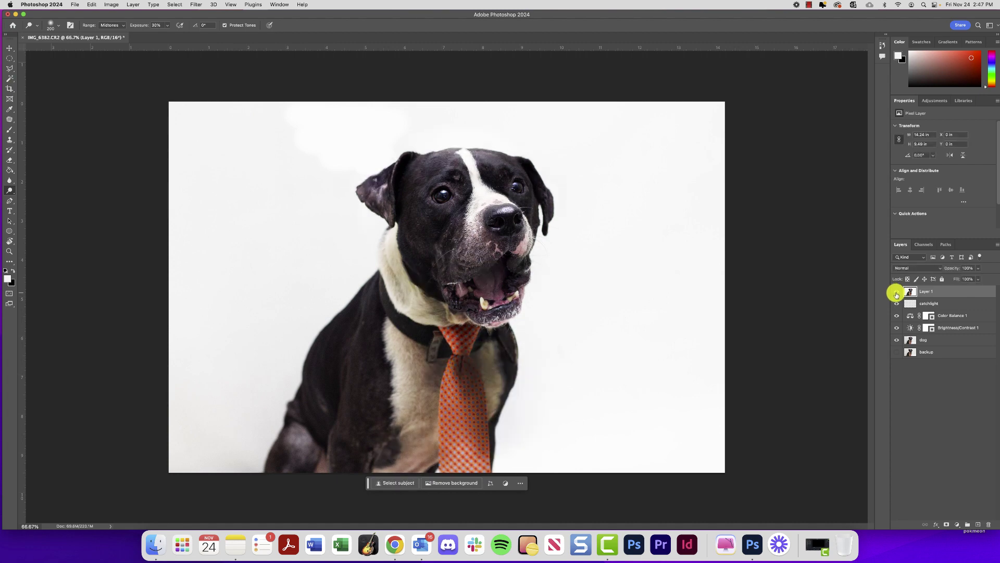
{"action": "left_click", "coordinate": [896, 294]}
{"action": "left_click", "coordinate": [896, 294]}
{"action": "left_click", "coordinate": [10, 192]}
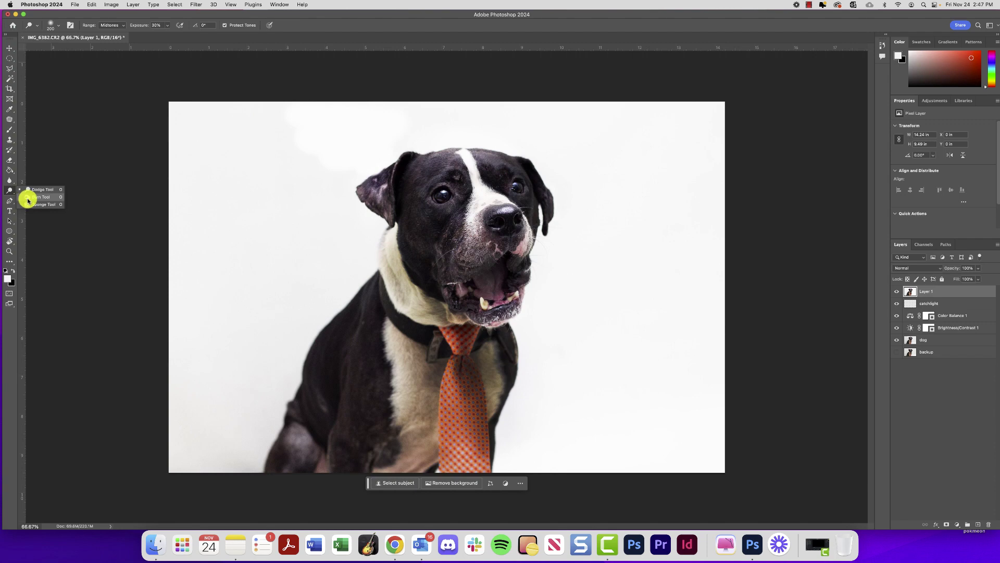
{"action": "left_click", "coordinate": [10, 191]}
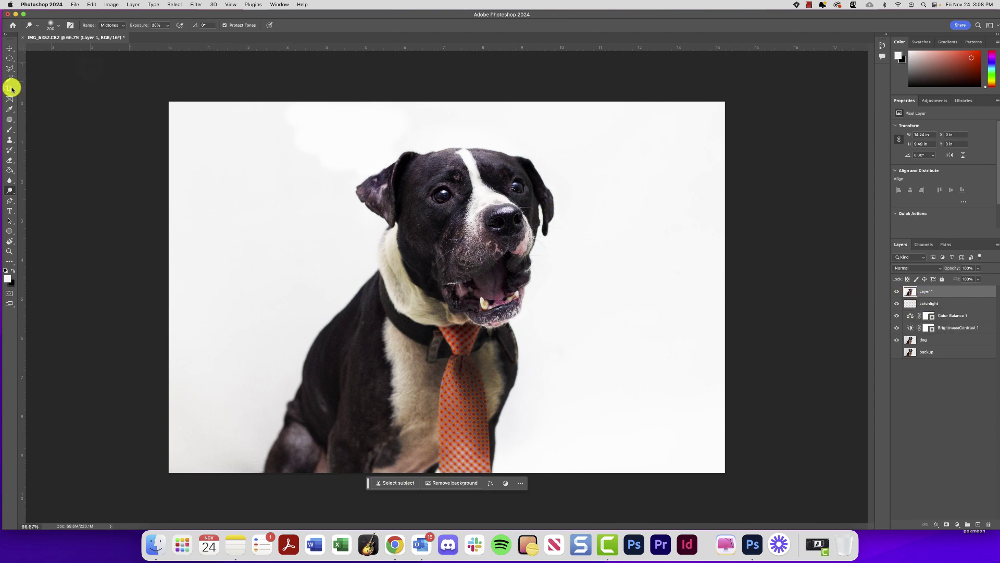
Crop the photo by pulling the right edge inward toward the dog and commit
{"action": "left_click", "coordinate": [11, 88]}
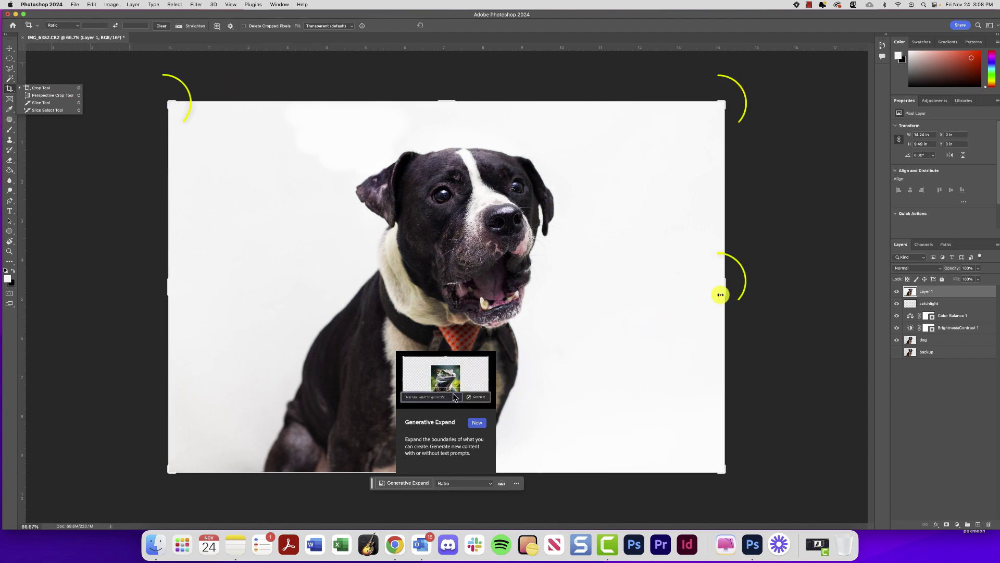
{"action": "left_click_drag", "start_coordinate": [726, 289], "coordinate": [683, 289]}
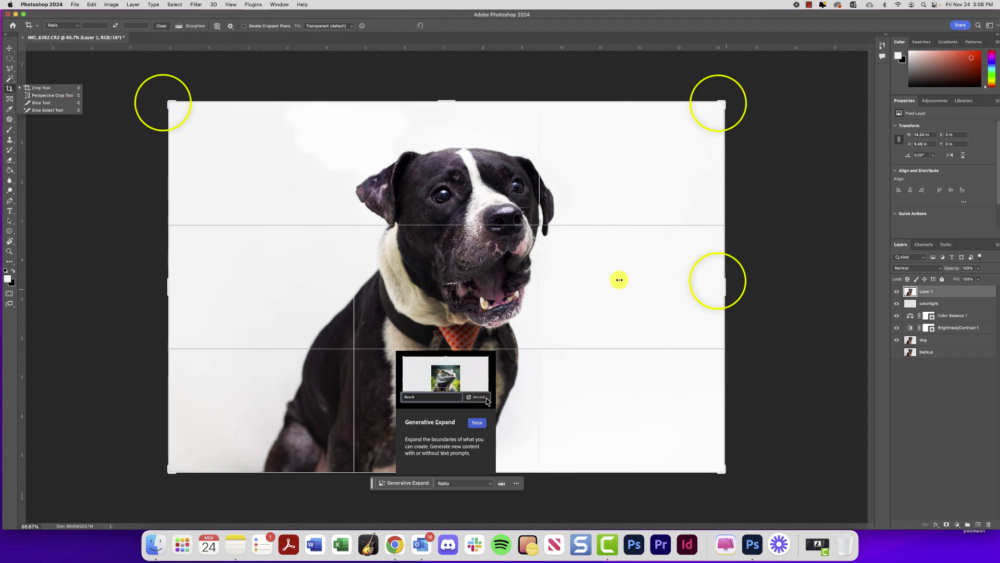
{"action": "left_click_drag", "start_coordinate": [618, 280], "coordinate": [669, 284]}
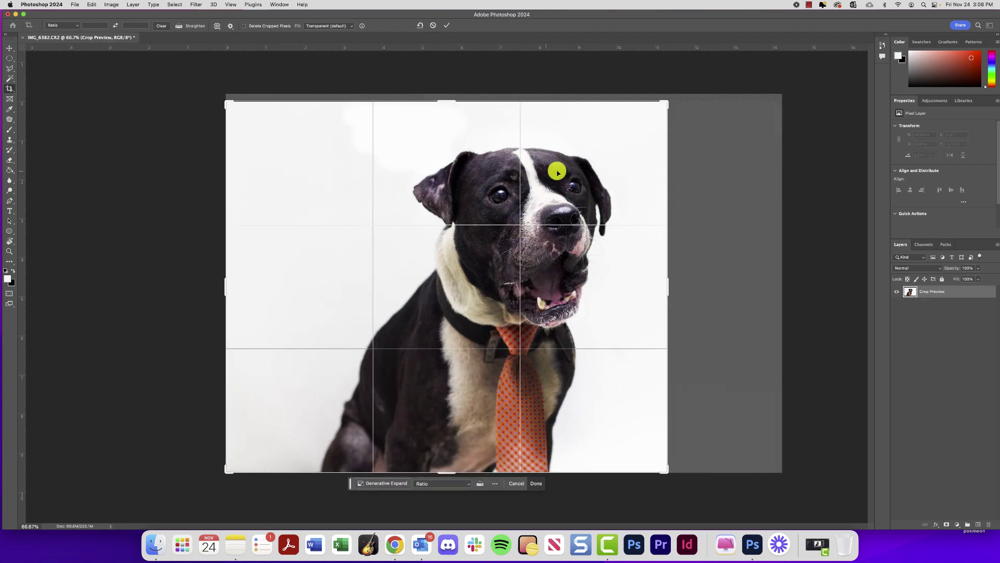
{"action": "left_click_drag", "start_coordinate": [668, 283], "coordinate": [670, 276]}
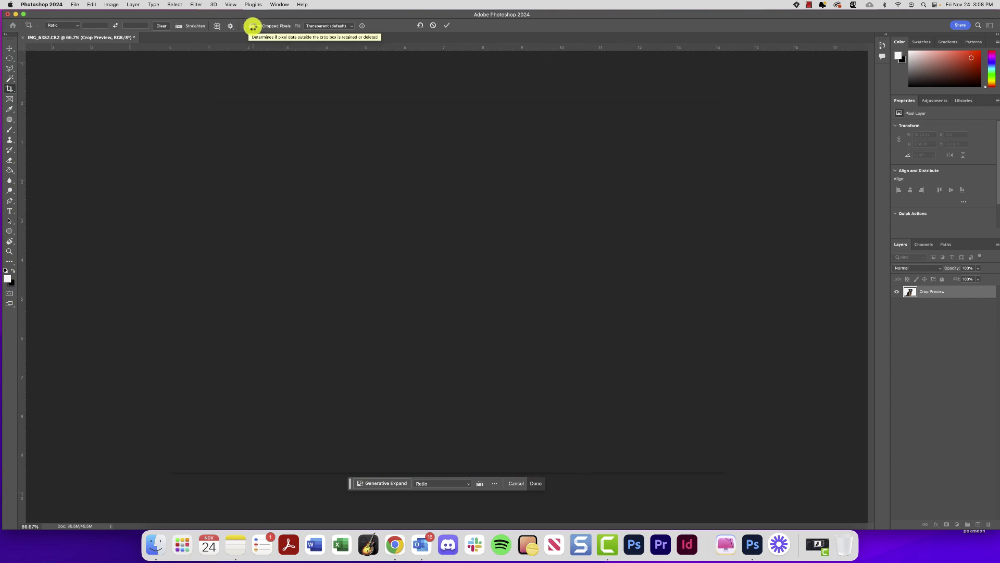
{"action": "key", "text": "Return"}
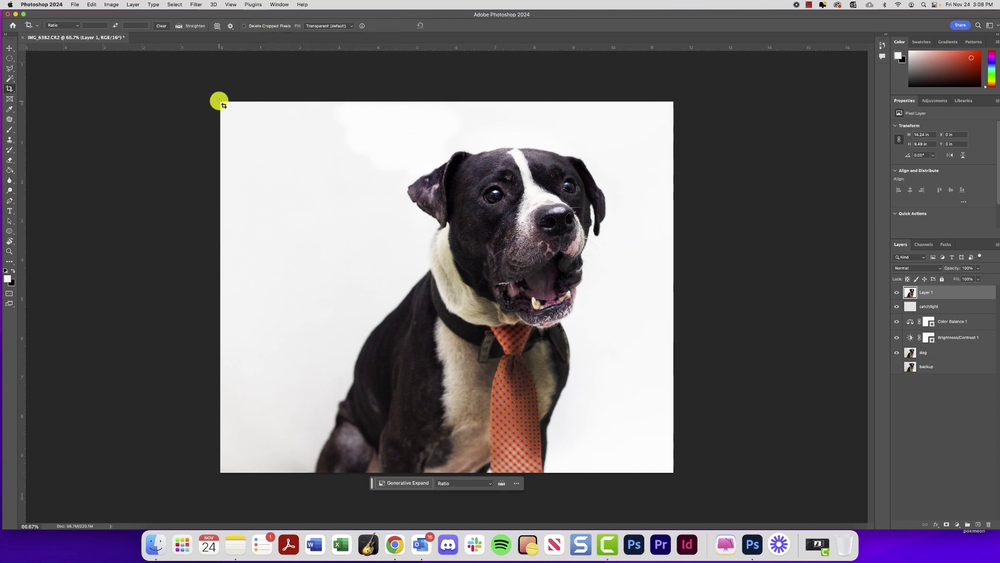
Crop to a full-photo box widened right and trimmed on the left
{"action": "mouse_move", "coordinate": [219, 100]}
{"action": "left_mouse_down"}
{"action": "mouse_move", "coordinate": [672, 408]}
{"action": "mouse_move", "coordinate": [715, 472]}
{"action": "left_mouse_up"}
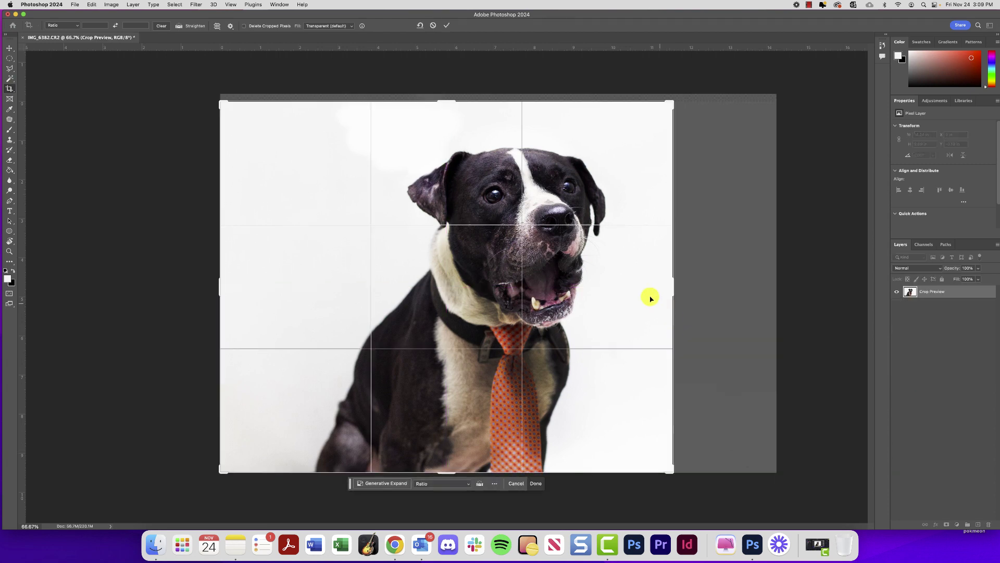
{"action": "left_click_drag", "start_coordinate": [671, 284], "coordinate": [725, 290]}
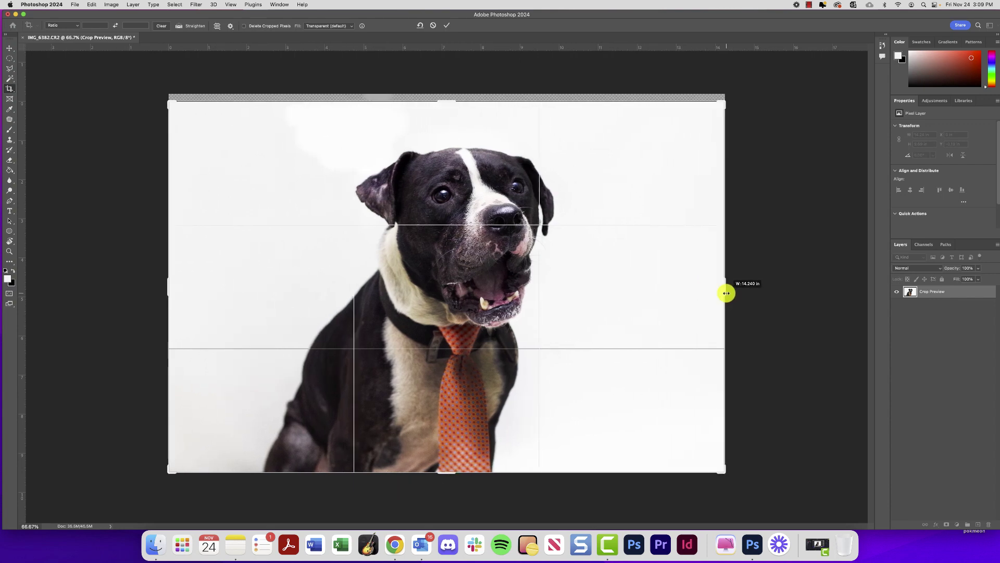
{"action": "left_click_drag", "start_coordinate": [167, 283], "coordinate": [217, 284]}
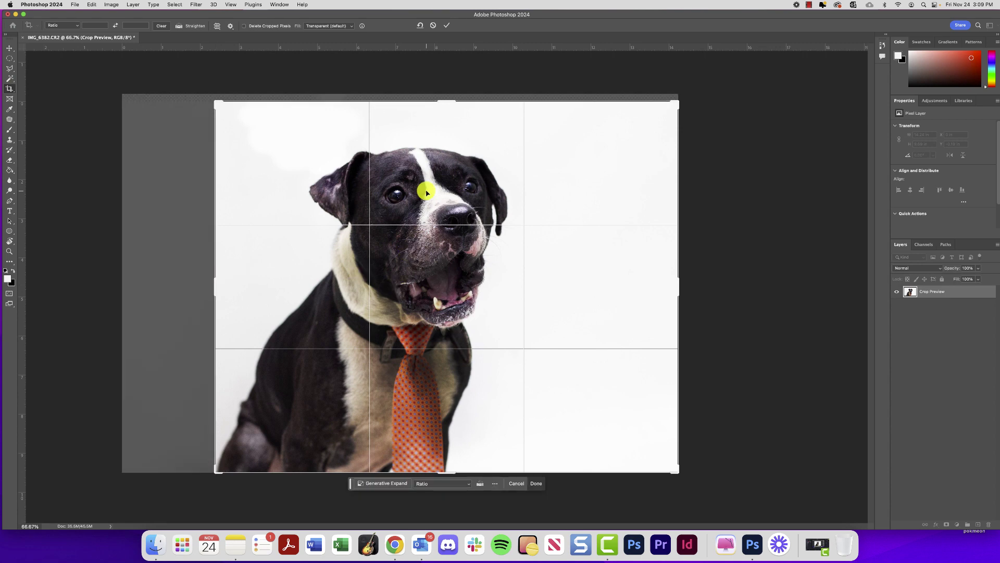
{"action": "key", "text": "Return"}
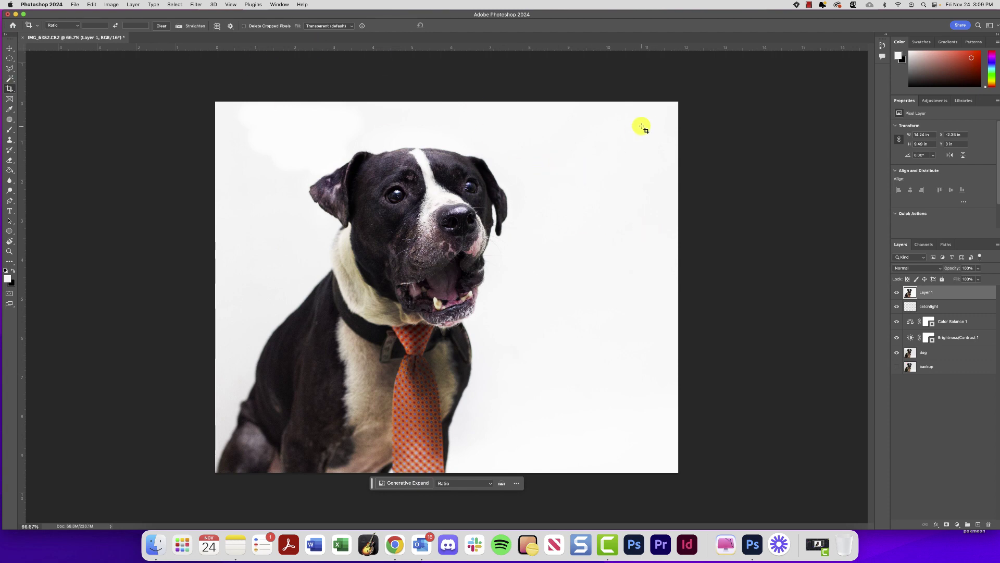
Crop again with a new box narrowed from the right side
{"action": "left_click_drag", "start_coordinate": [680, 97], "coordinate": [215, 472]}
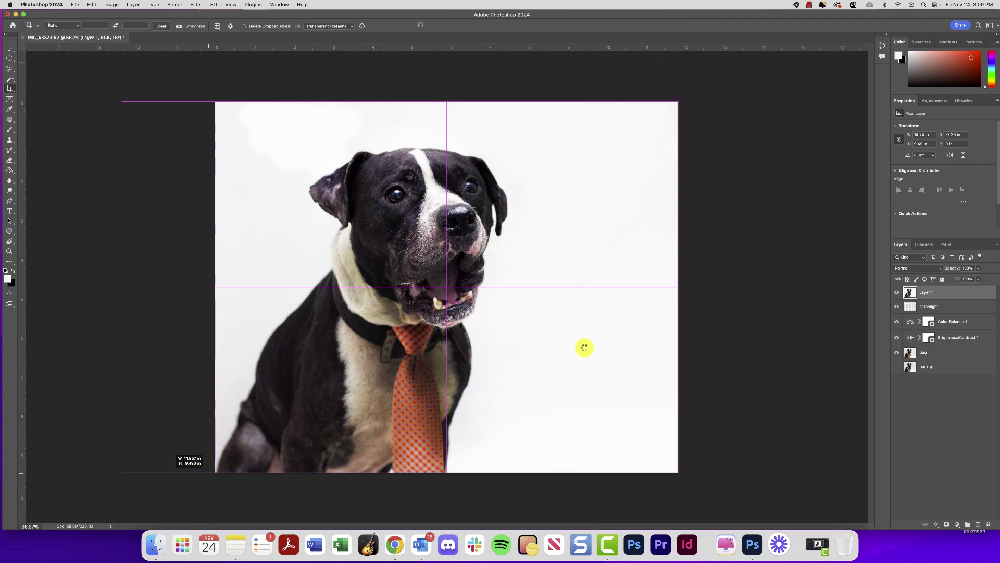
{"action": "left_click_drag", "start_coordinate": [678, 290], "coordinate": [630, 292]}
{"action": "key", "text": "Return"}
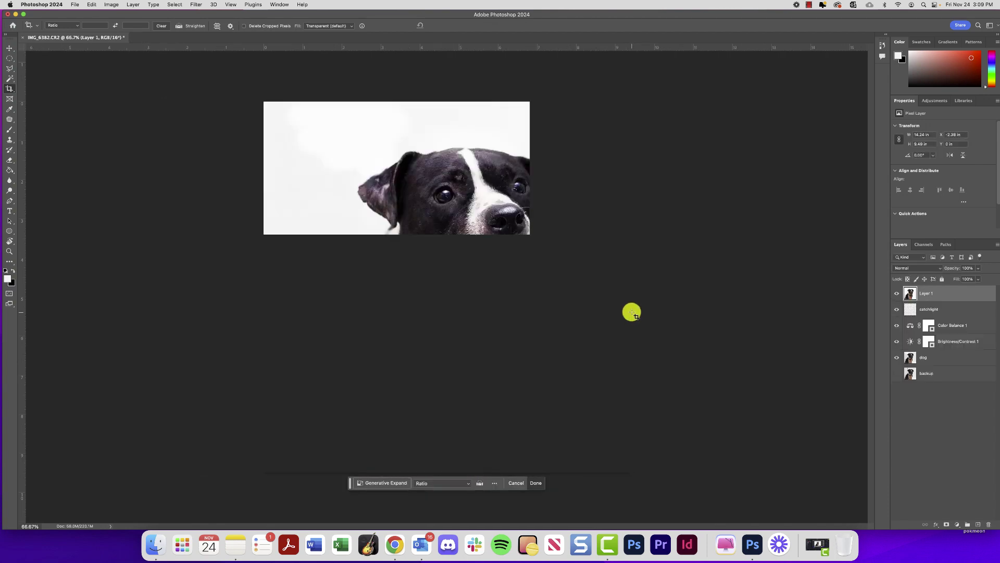